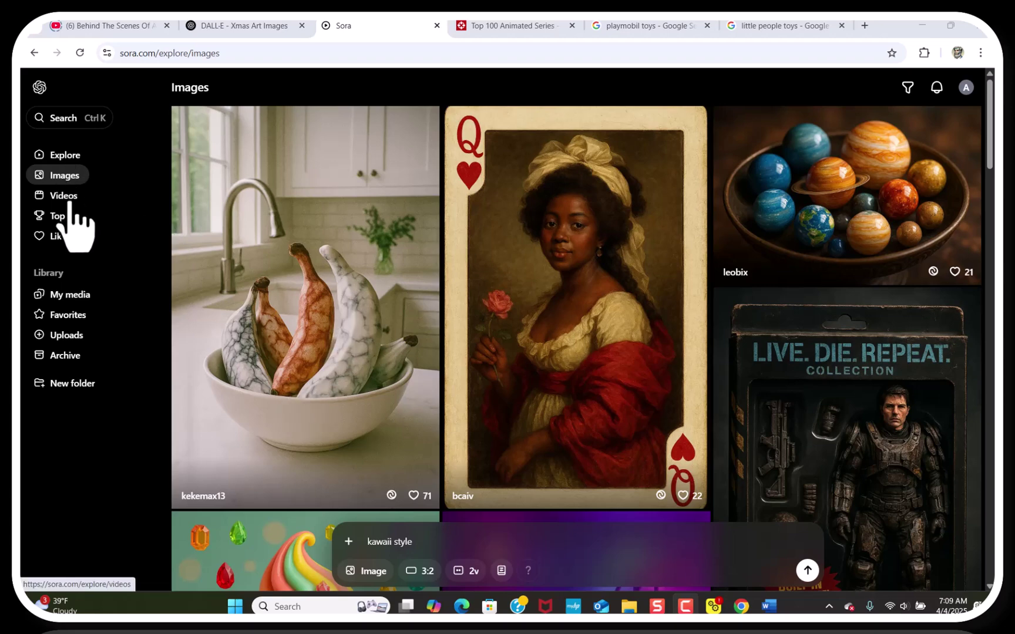
# - Open Sora's Videos feed and look through the community videos
pyautogui.click(63, 197)
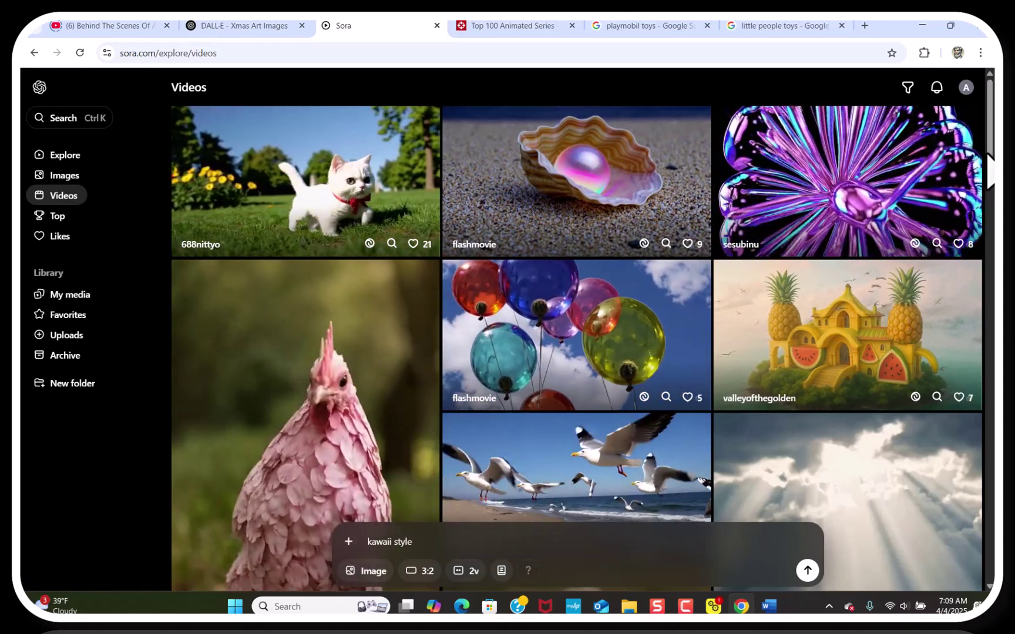
pyautogui.scroll(-1, 990, 170)
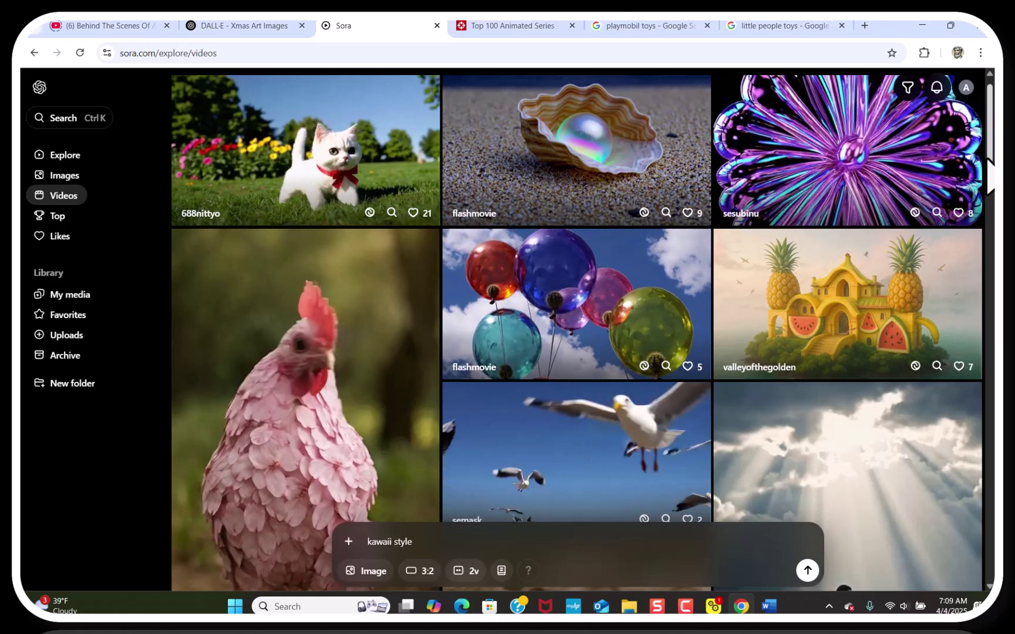
pyautogui.scroll(-3, 990, 173)
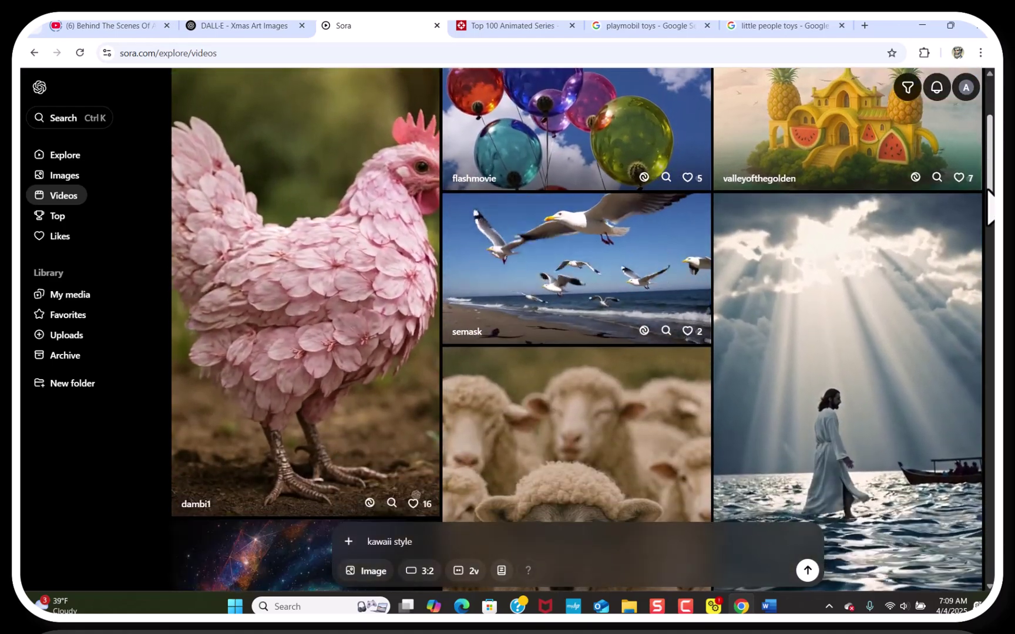
pyautogui.scroll(4, 991, 202)
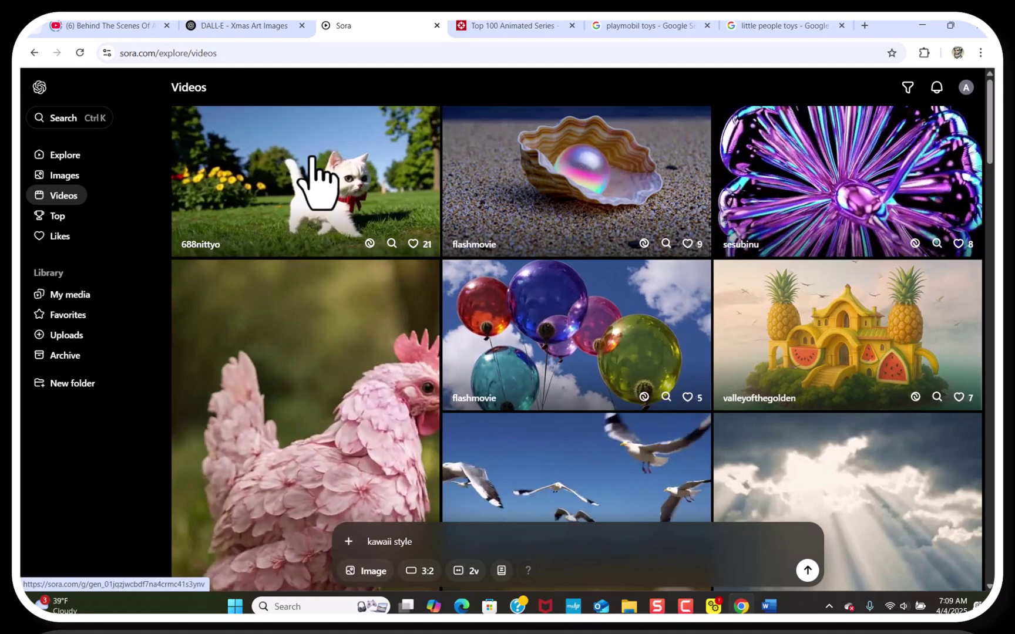
# - Switch to the DALL·E chat "Xmas Art Images" and review its earlier prompts and images, including the claymation space scenes
pyautogui.click(259, 30)
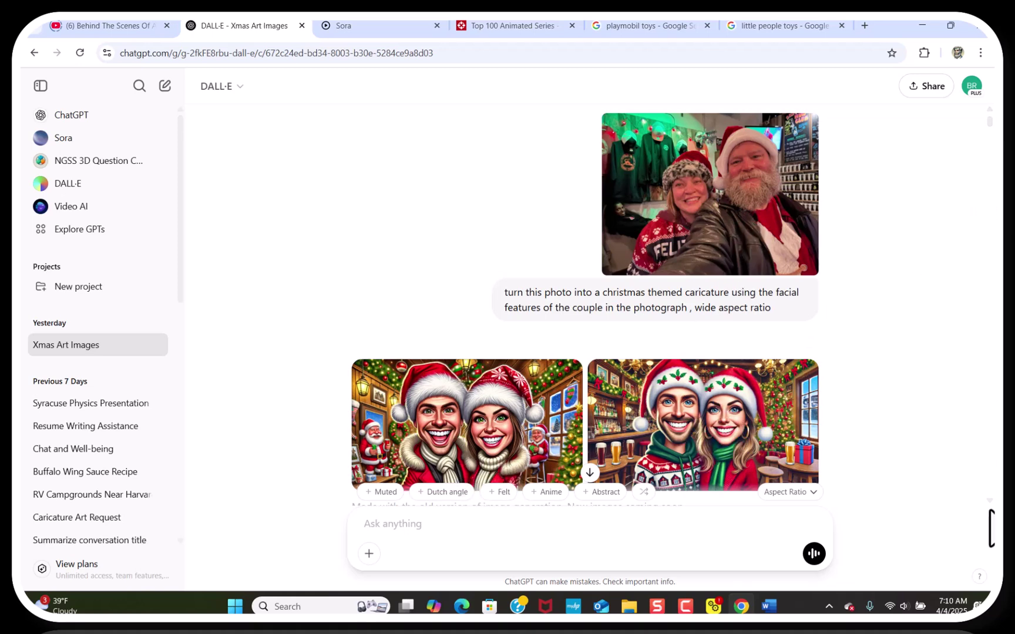
pyautogui.scroll(-8, 991, 518)
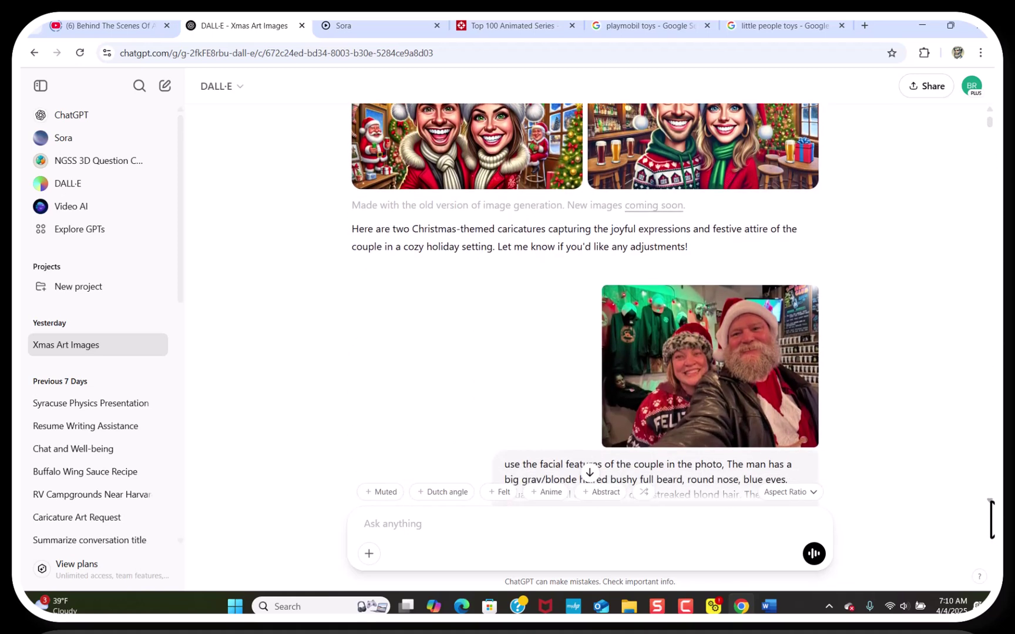
pyautogui.scroll(-1, 991, 518)
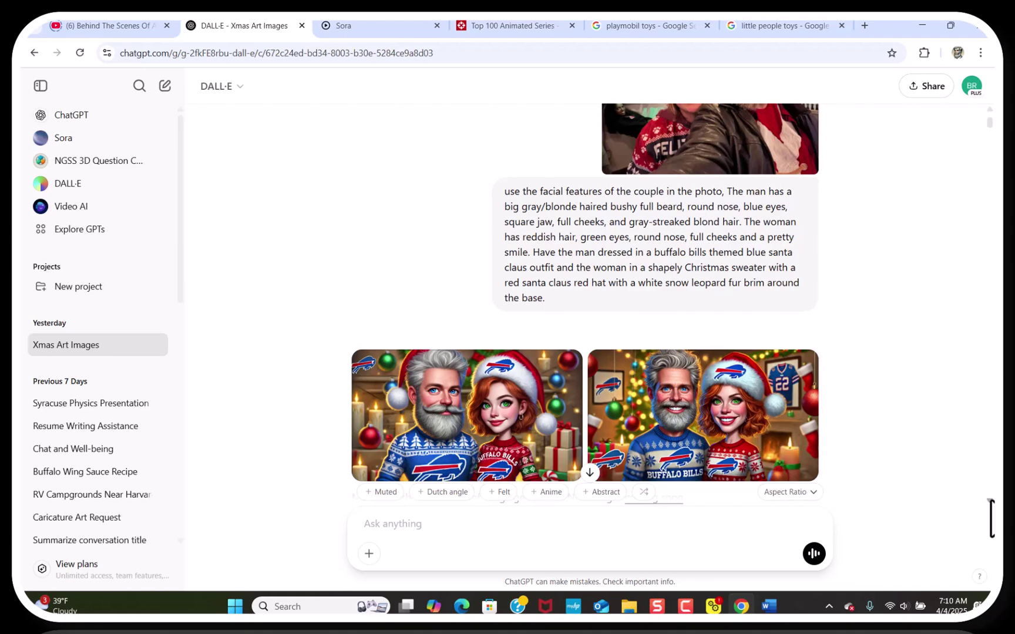
pyautogui.scroll(-5, 991, 517)
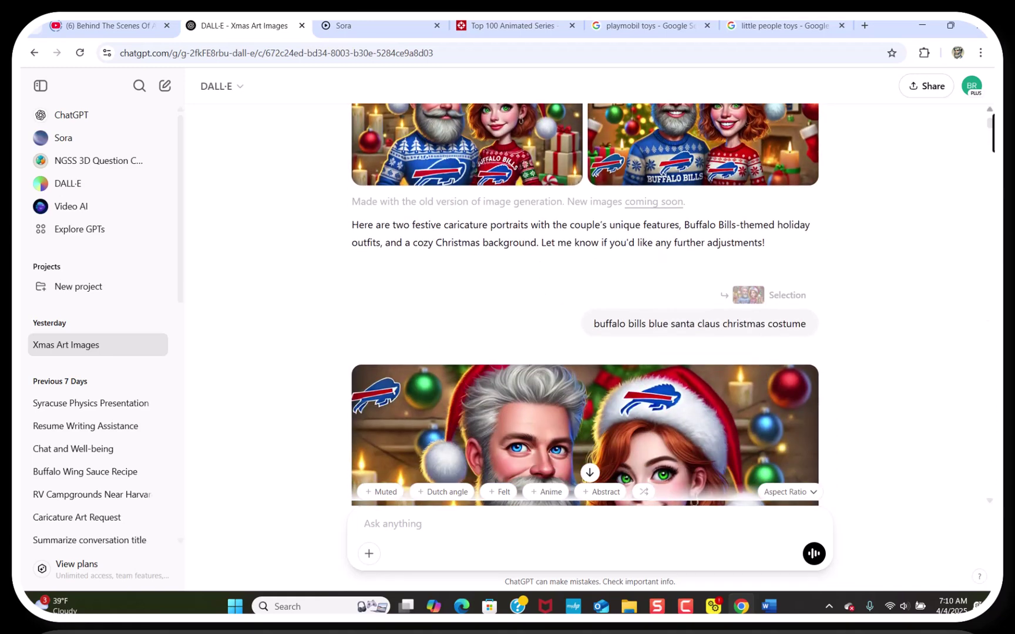
pyautogui.moveTo(991, 142); pyautogui.dragTo(992, 279)
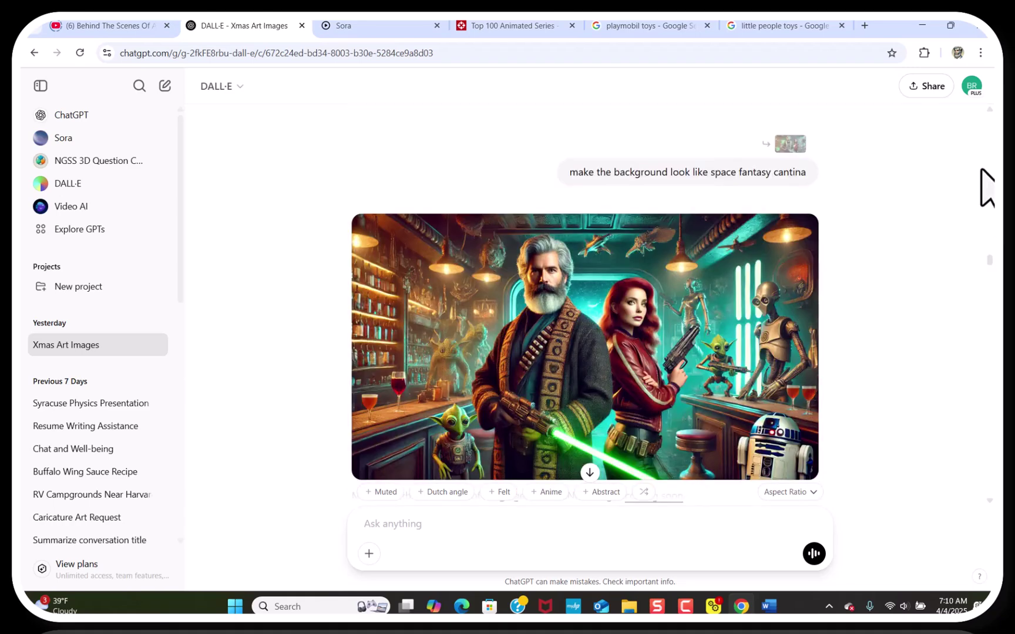
pyautogui.moveTo(991, 134); pyautogui.dragTo(991, 127)
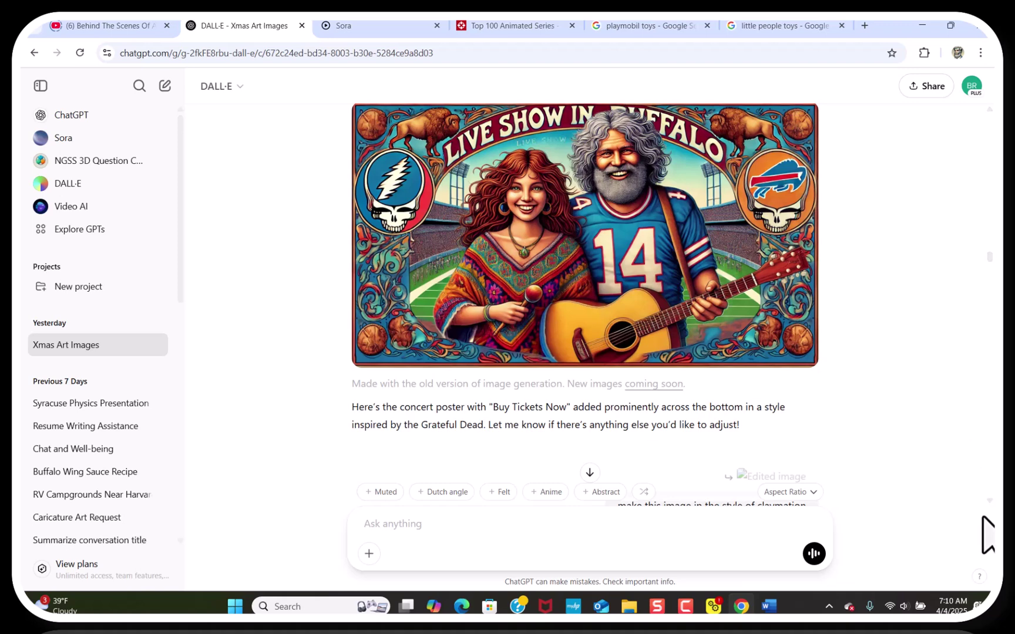
pyautogui.scroll(-7, 991, 517)
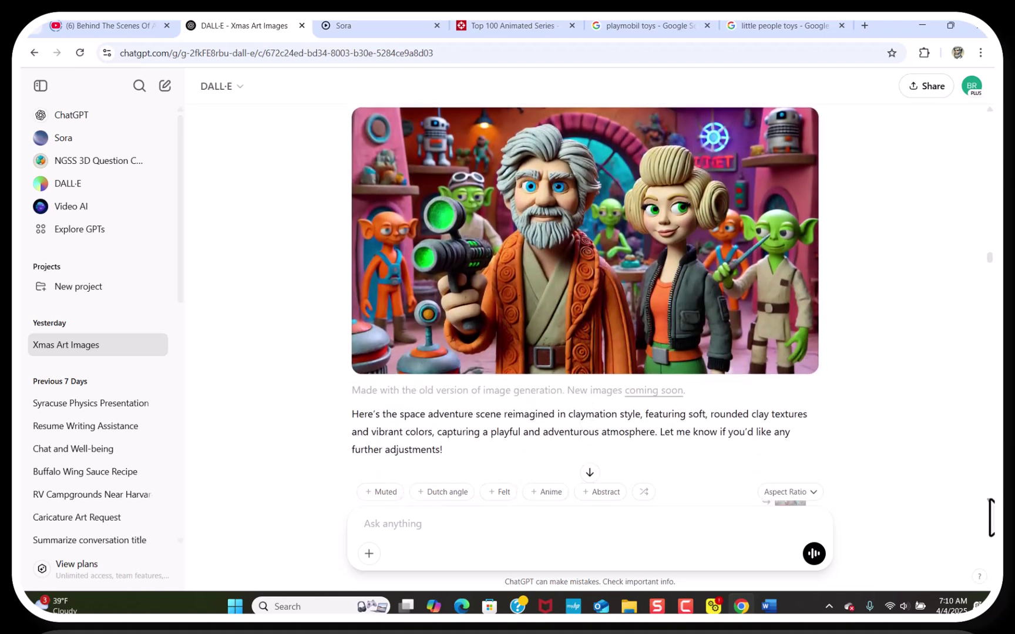
pyautogui.scroll(-1, 743, 268)
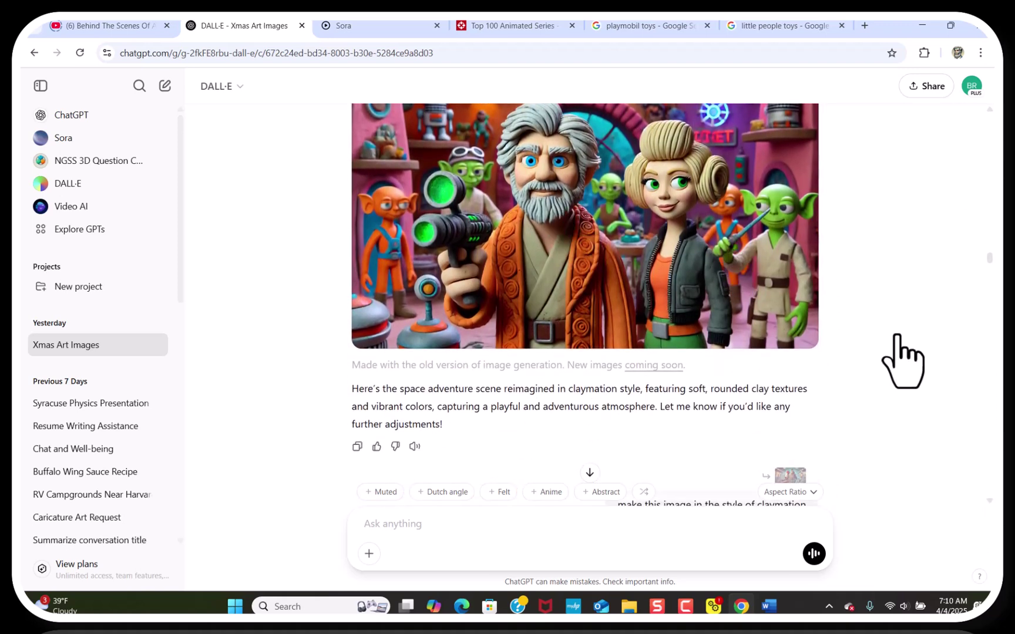
pyautogui.scroll(-5, 991, 517)
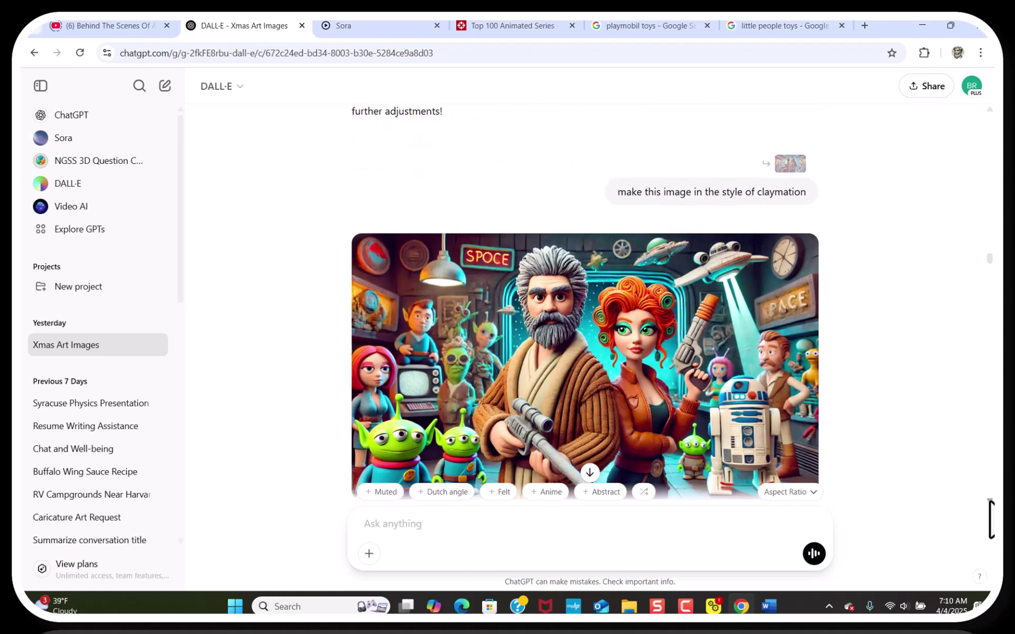
pyautogui.scroll(-2, 991, 517)
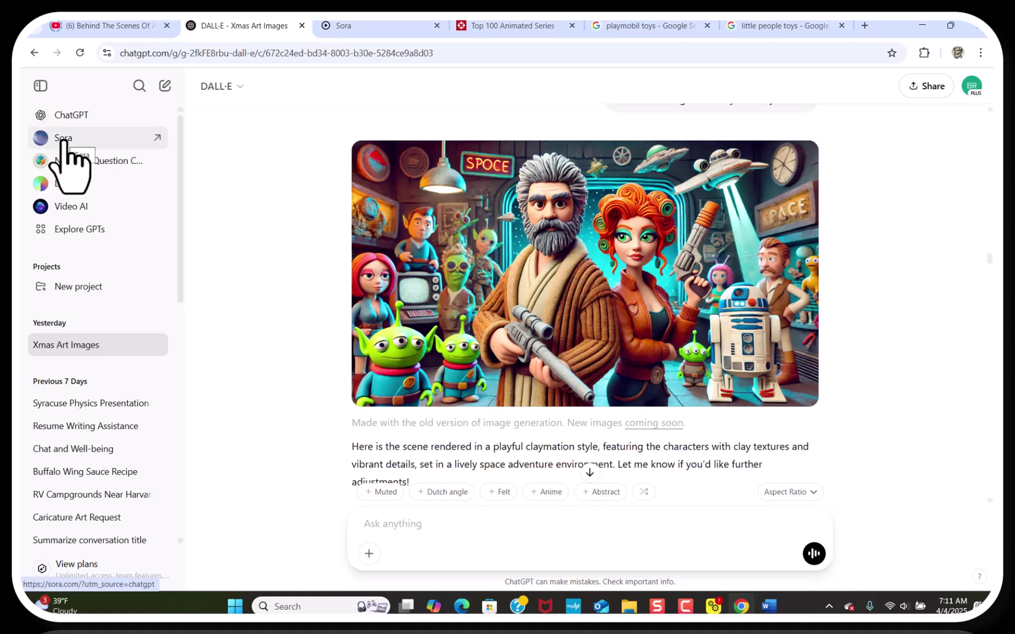
# - Return to Sora and browse the Explore feed for an image whose style can be reused
pyautogui.click(359, 27)
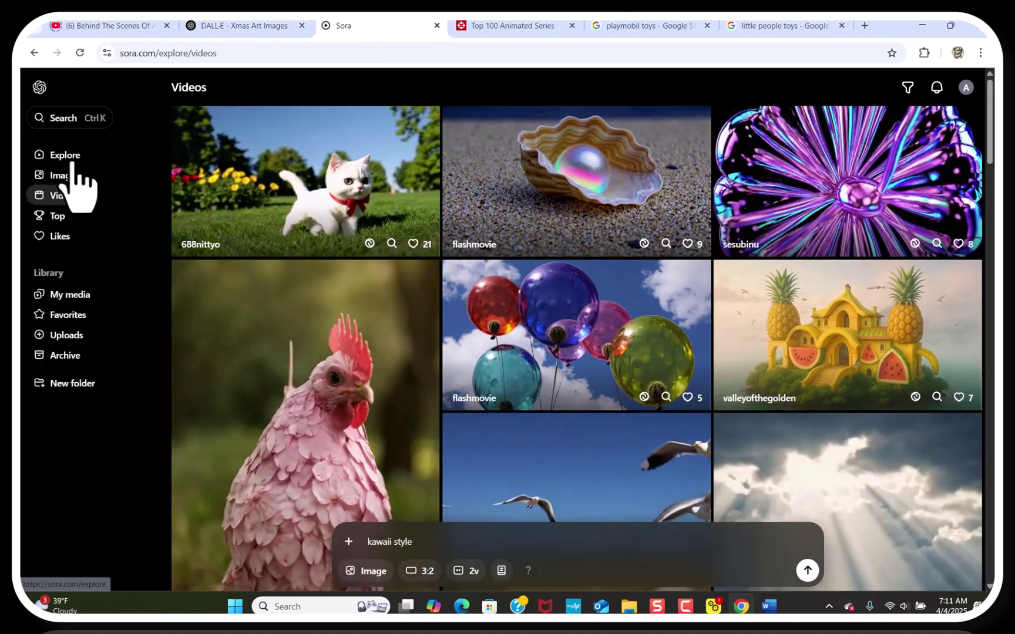
pyautogui.click(73, 159)
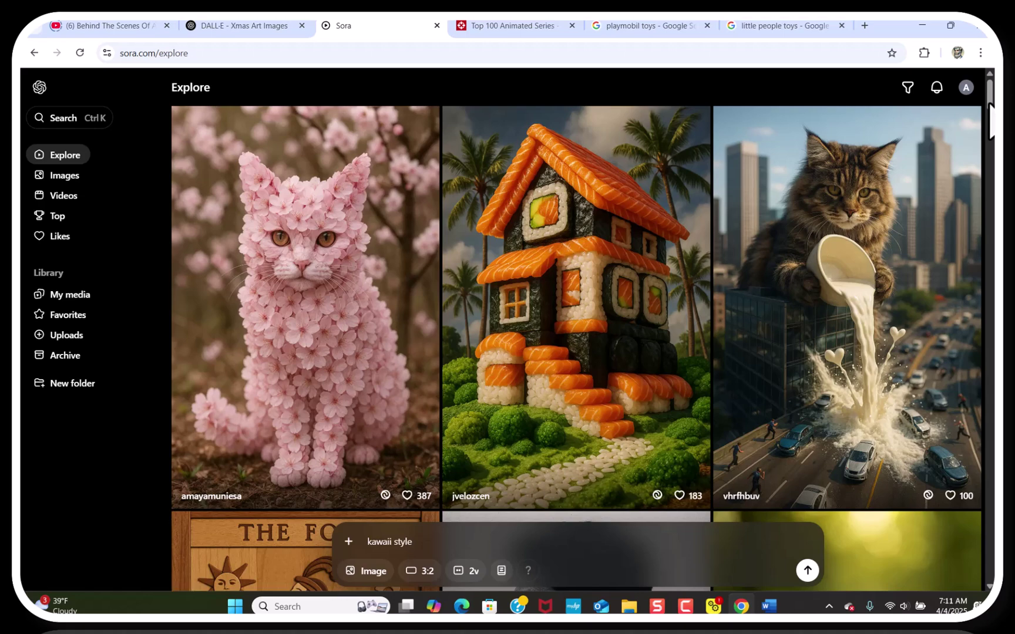
pyautogui.scroll(-1, 991, 120)
pyautogui.scroll(-10, 992, 120)
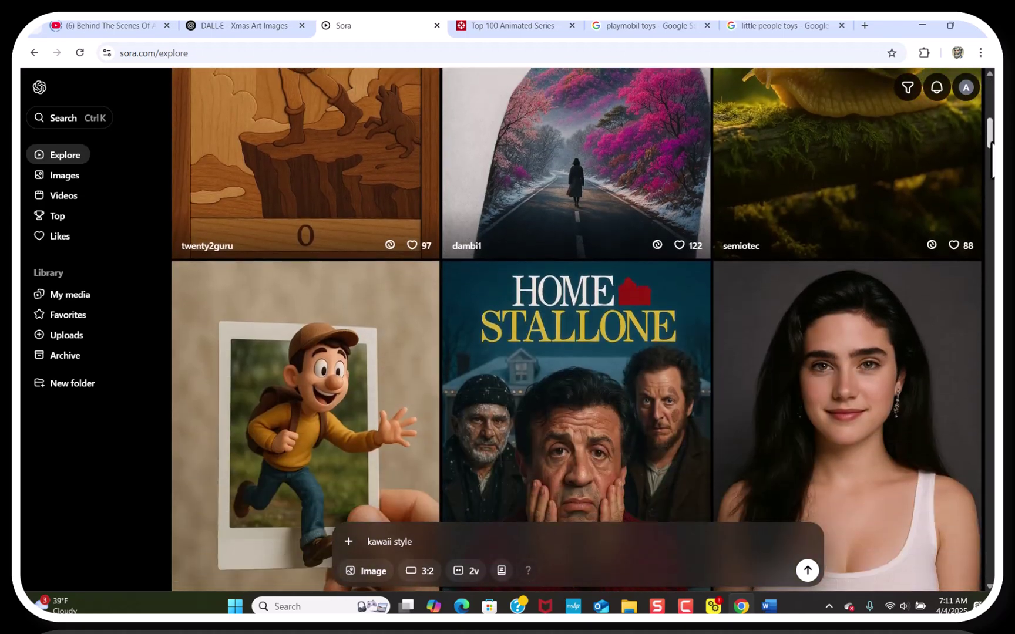
pyautogui.scroll(-6, 991, 147)
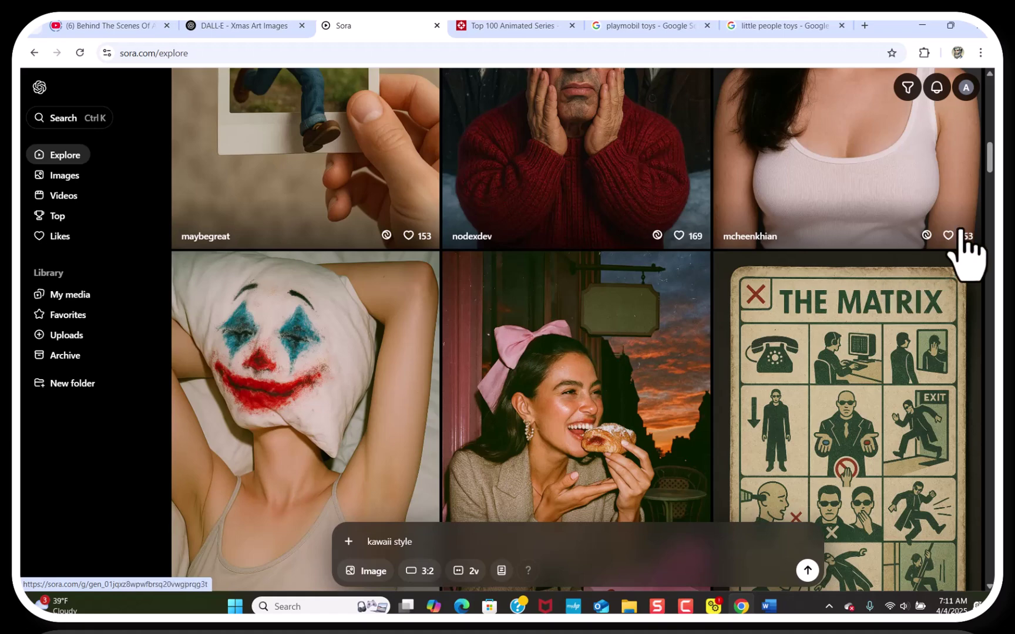
pyautogui.moveTo(992, 170); pyautogui.dragTo(992, 158)
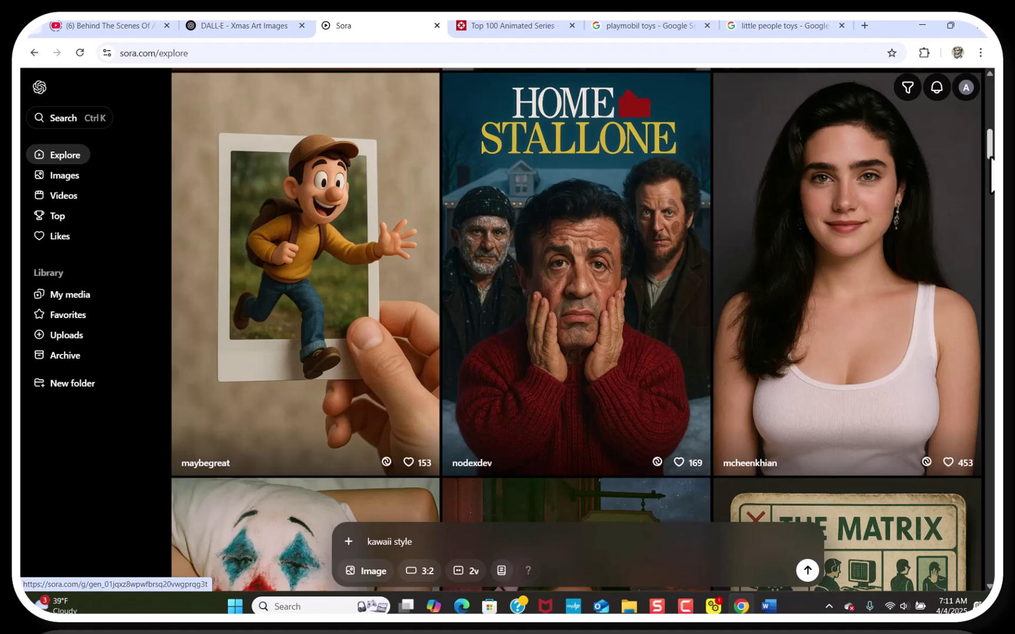
pyautogui.scroll(-15, 305, 293)
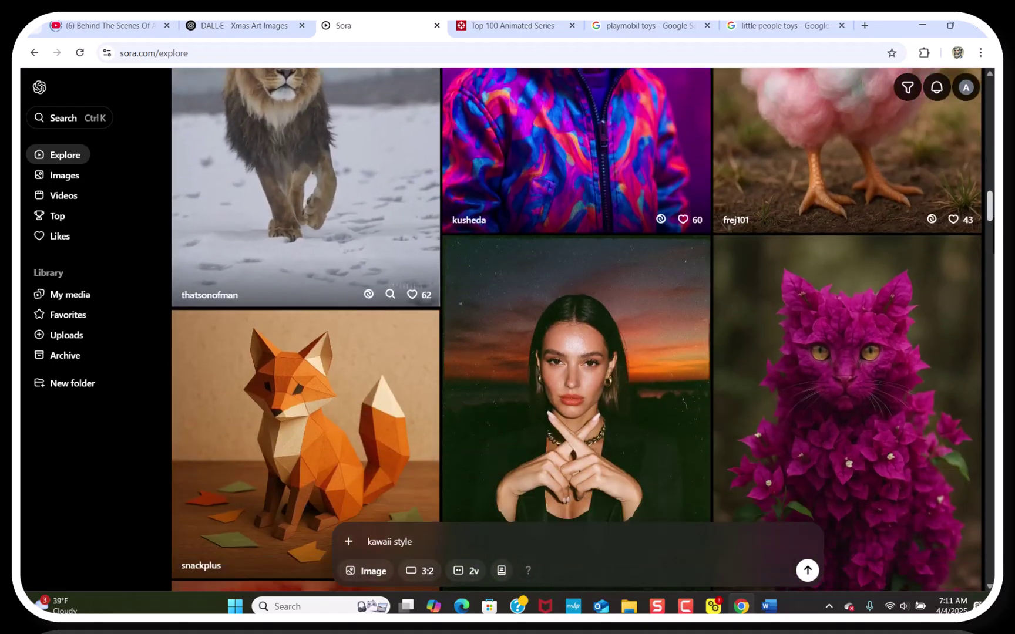
pyautogui.scroll(-4, 576, 329)
pyautogui.scroll(6, 576, 329)
pyautogui.scroll(-7, 575, 329)
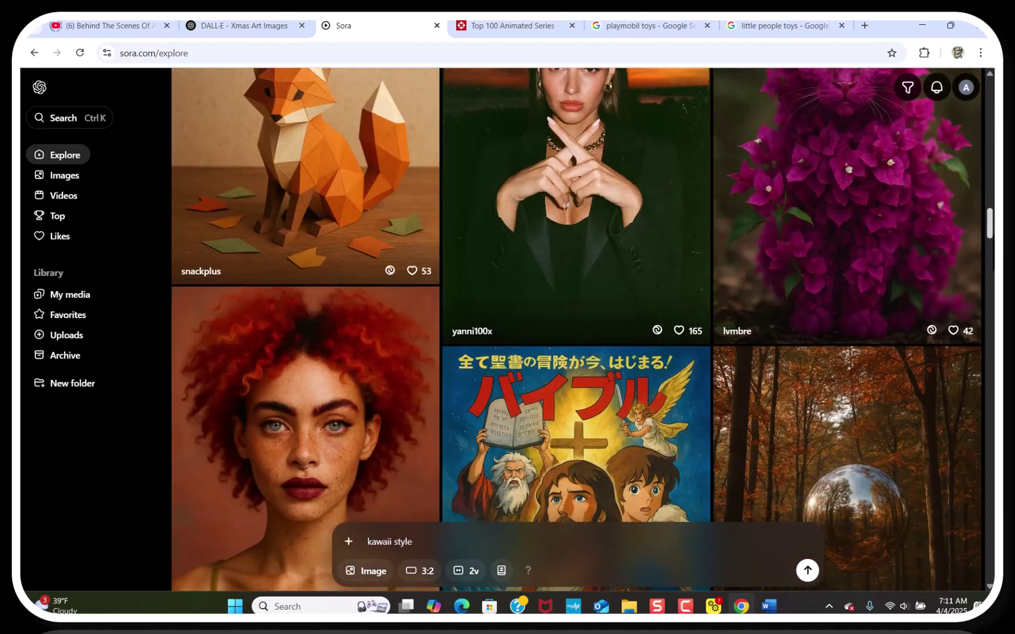
pyautogui.scroll(-9, 576, 329)
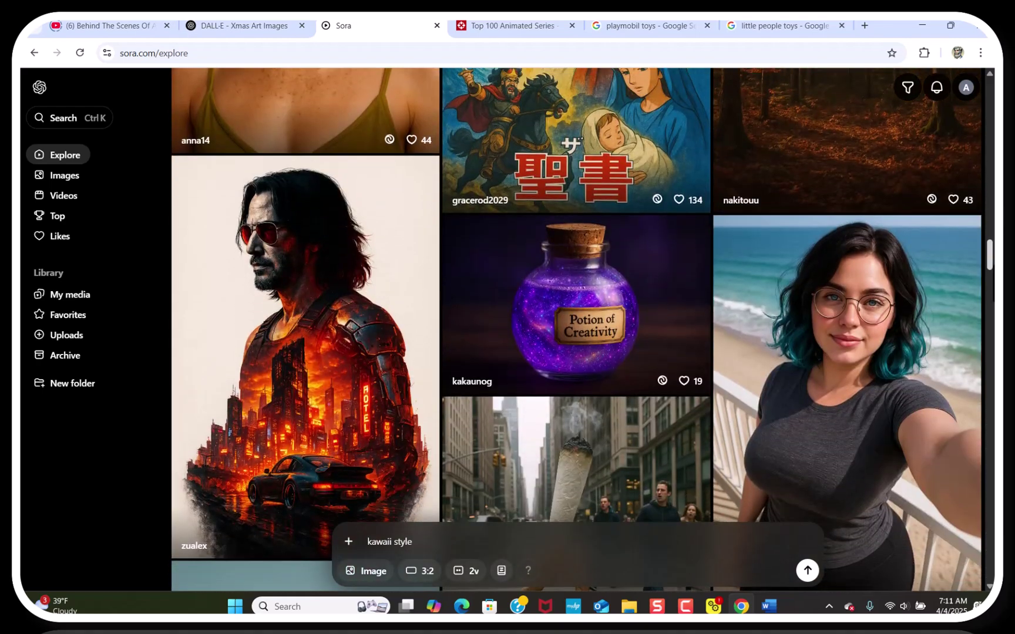
pyautogui.scroll(12, 991, 235)
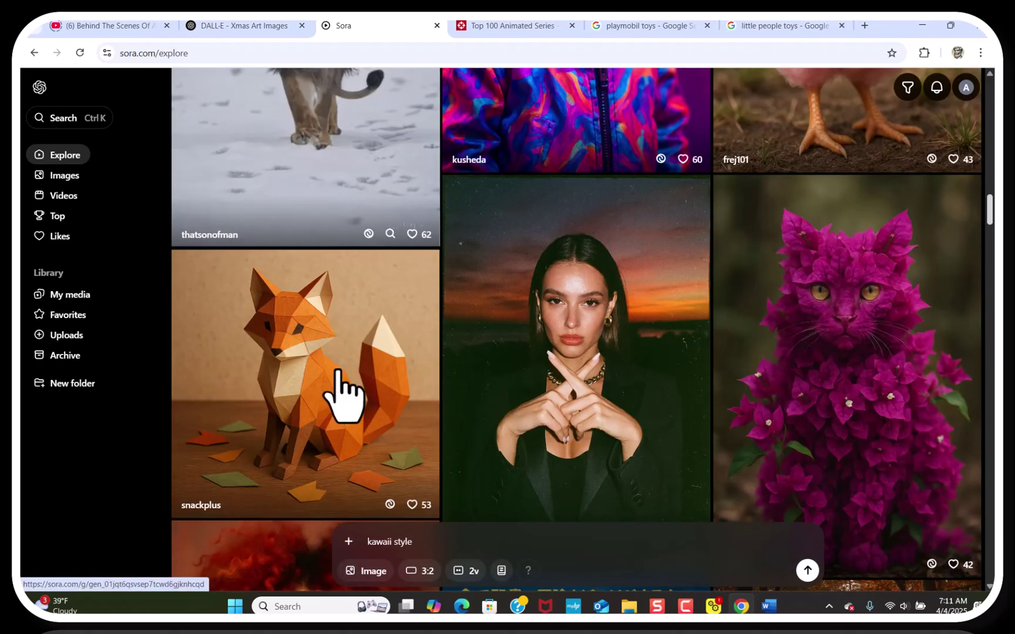
pyautogui.scroll(9, 991, 223)
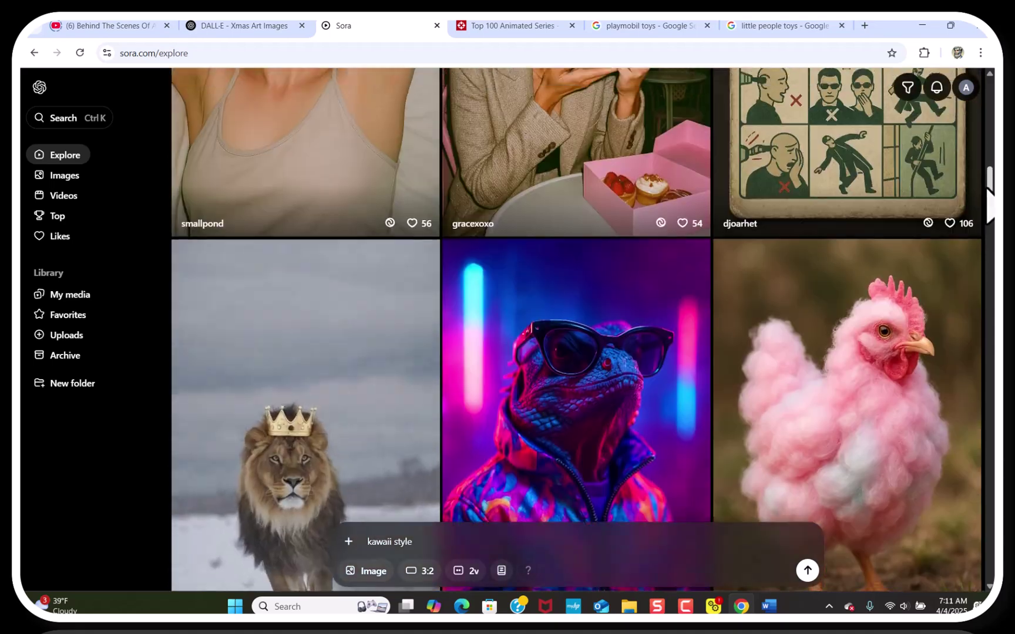
pyautogui.scroll(10, 989, 193)
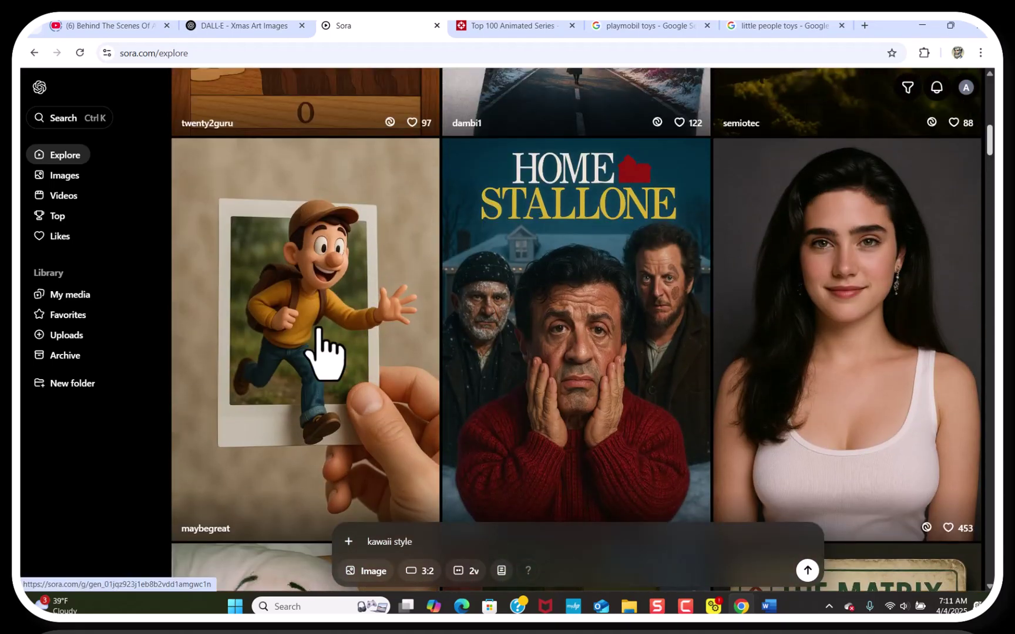
# - Start a remix of the cartoon hiker polaroid image and upload the photo IMG_8259 from the Pictures folder
pyautogui.click(322, 353)
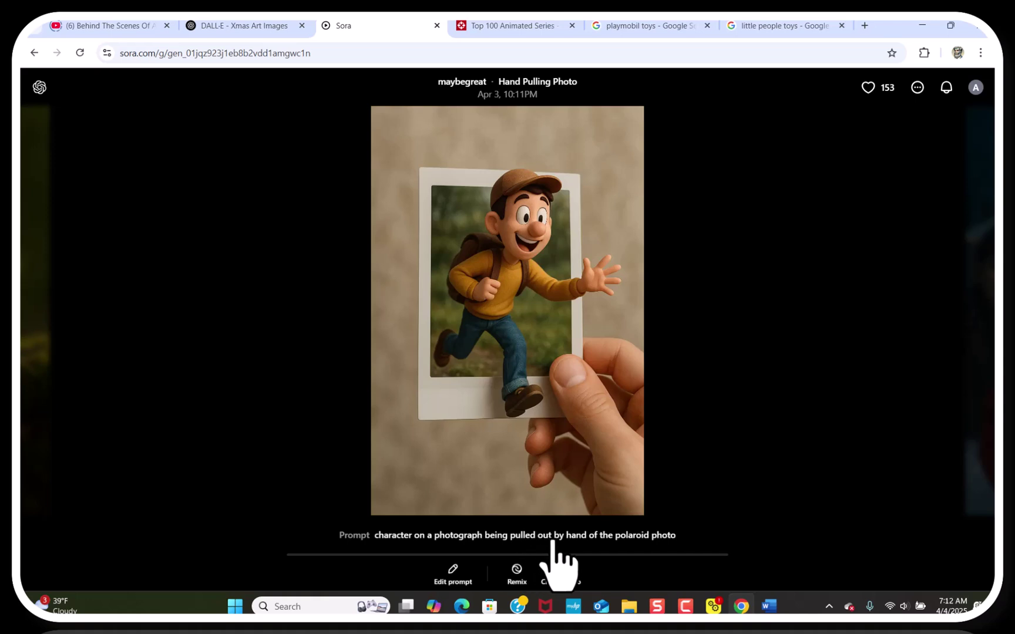
pyautogui.click(517, 572)
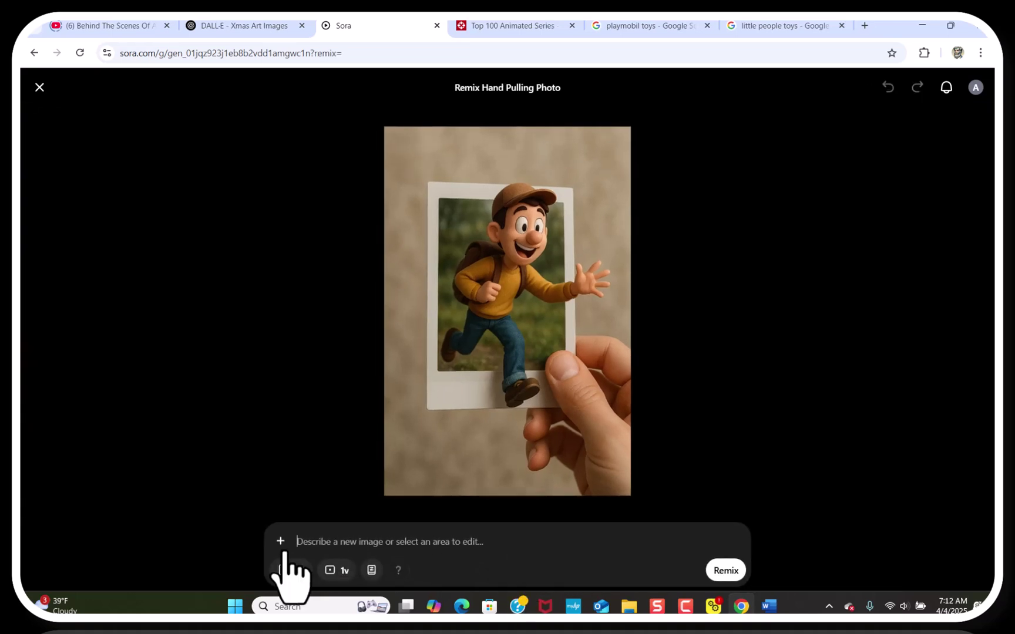
pyautogui.click(280, 542)
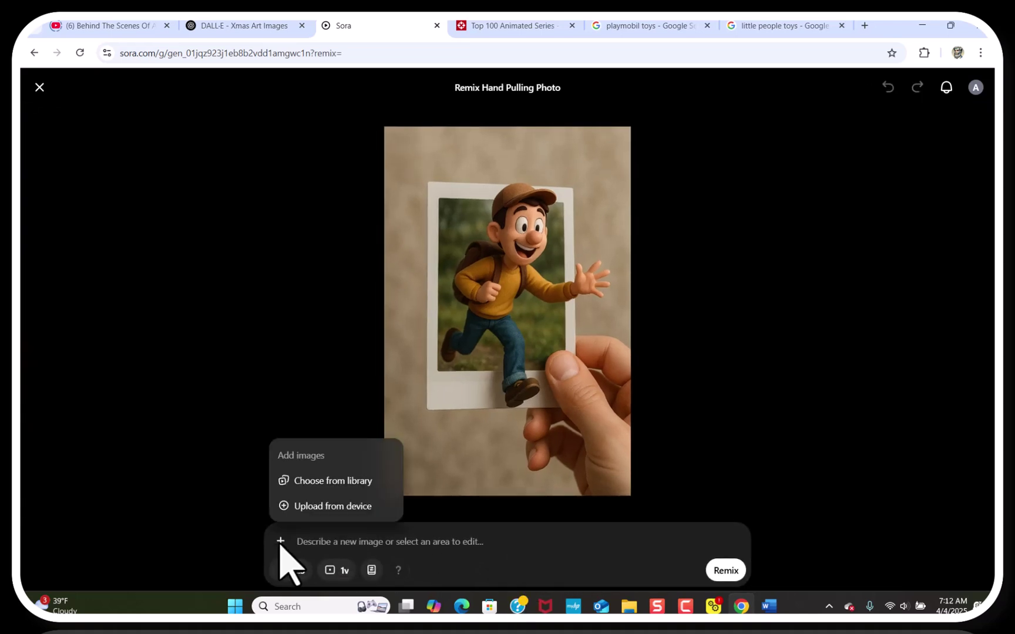
pyautogui.click(313, 506)
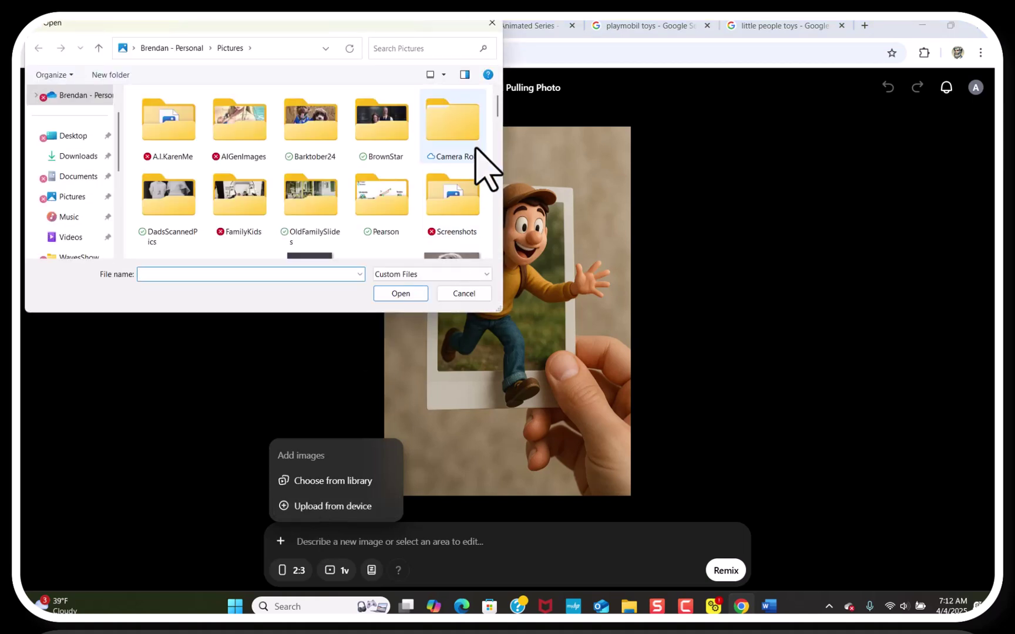
pyautogui.moveTo(498, 109); pyautogui.dragTo(497, 187)
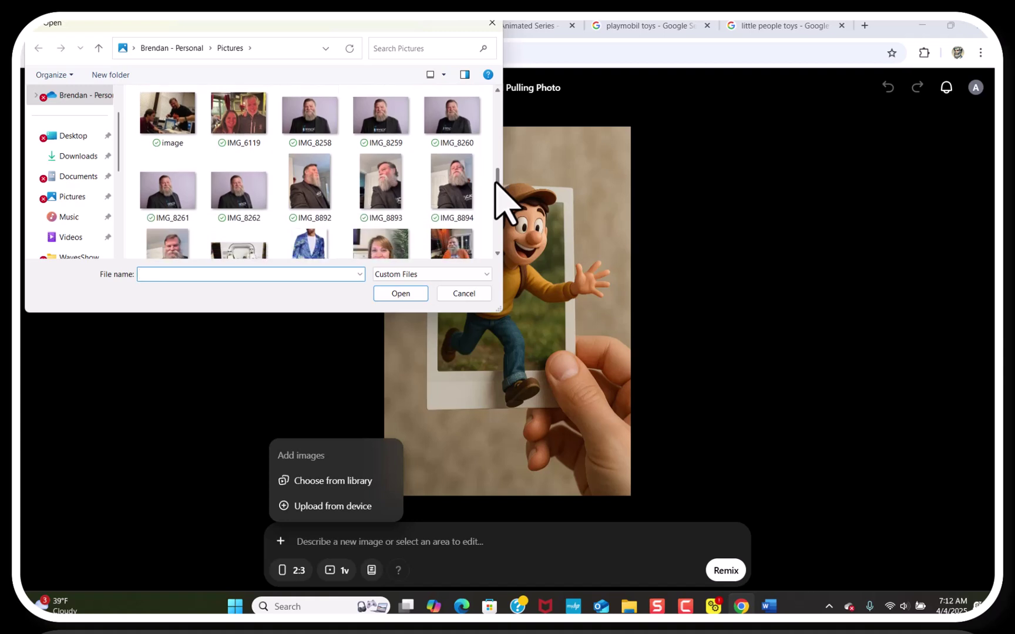
pyautogui.click(376, 120)
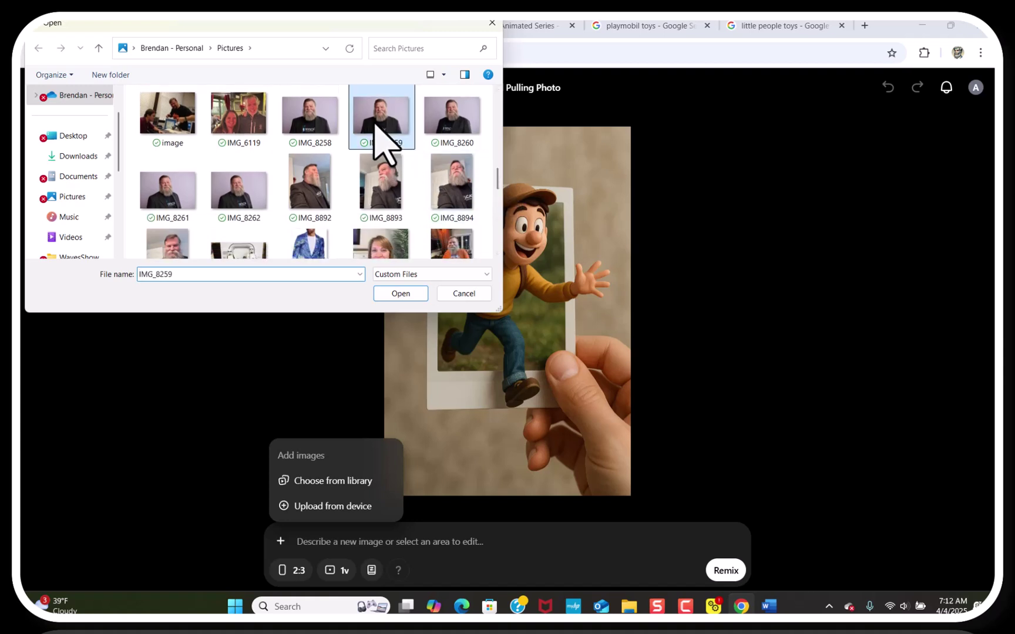
pyautogui.click(404, 292)
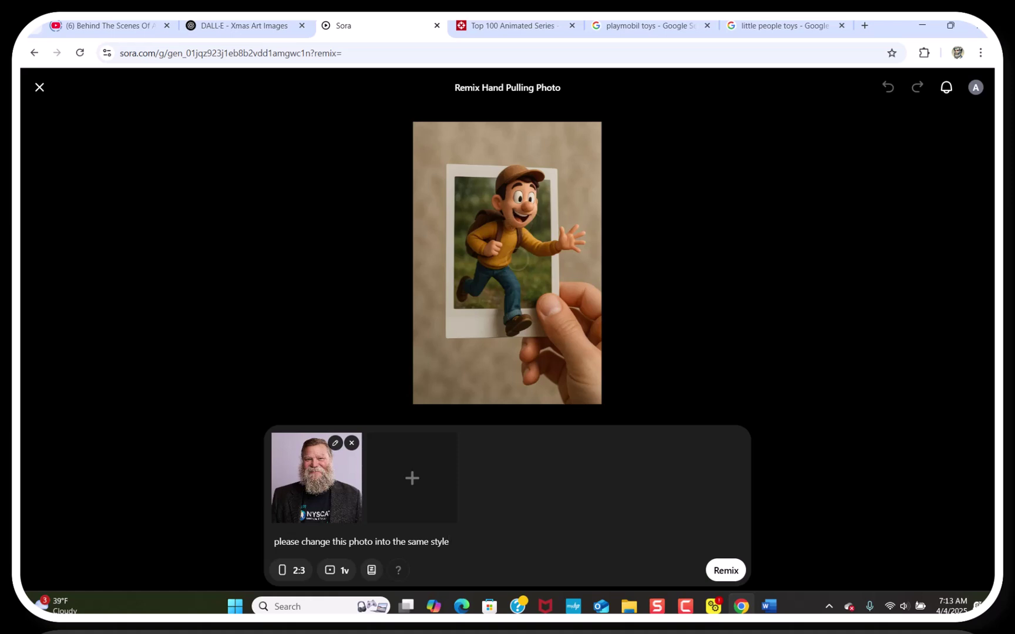
# - Submit the remix with the prompt "please change this photo into the same style" and return to the Explore feed
pyautogui.click(724, 573)
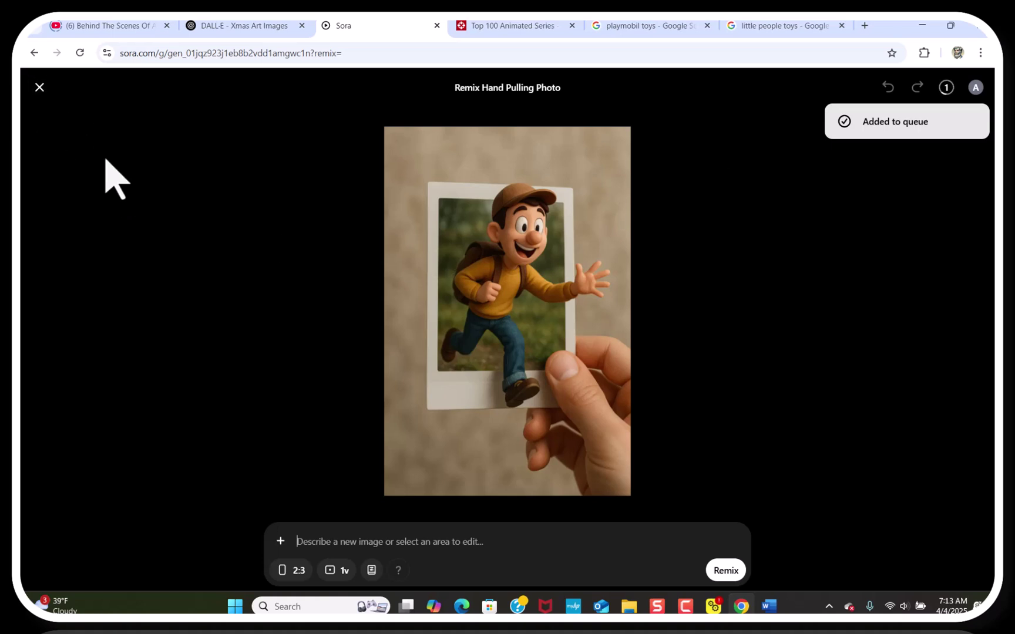
pyautogui.click(40, 88)
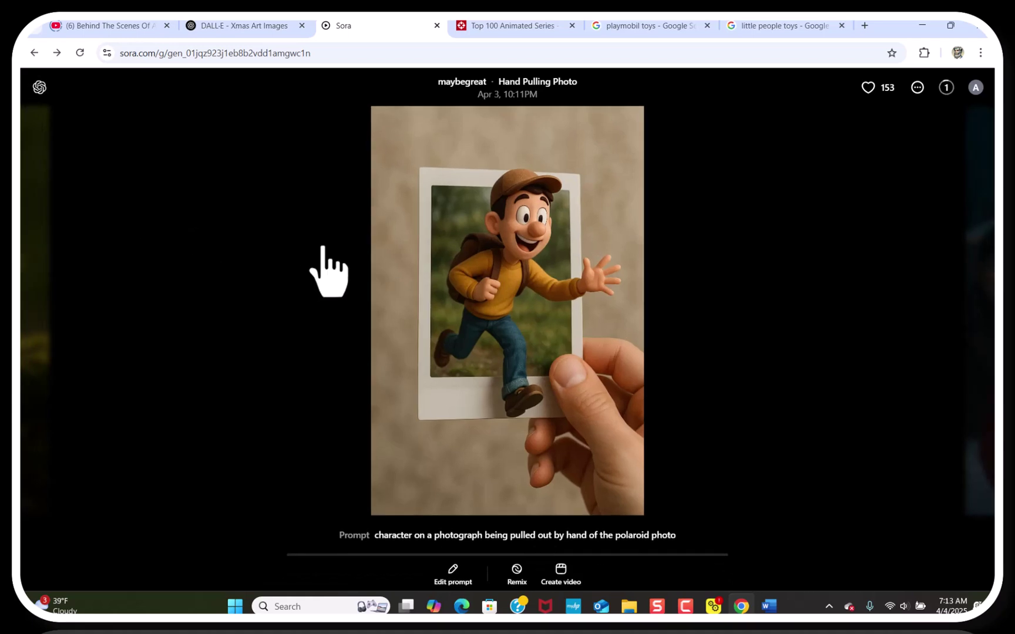
pyautogui.click(39, 87)
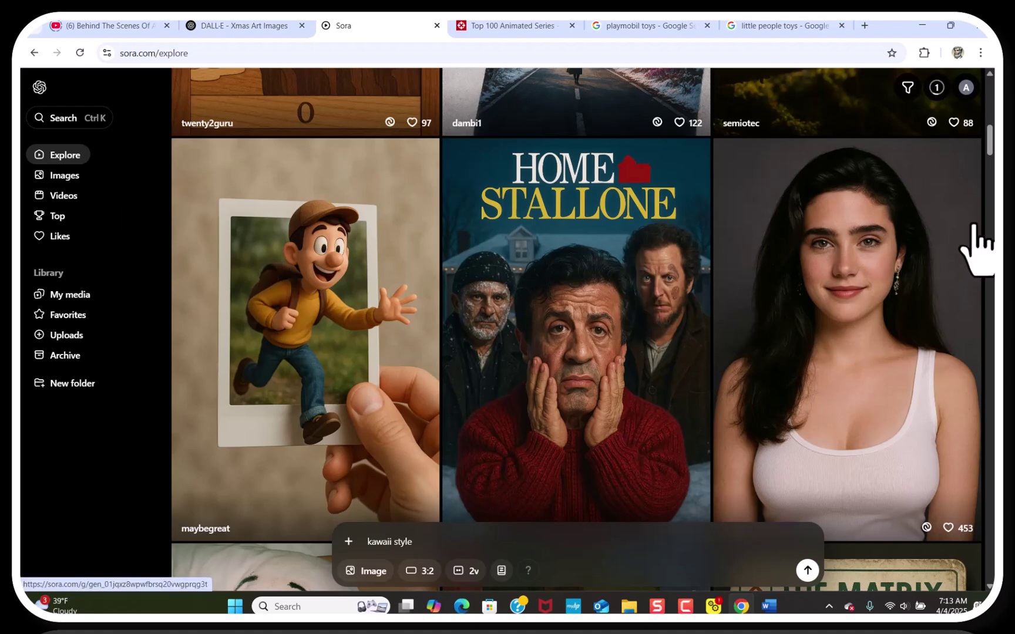
# - Browse further through the Explore feed, open the papercraft fox image to view its prompt, and return to the feed
pyautogui.scroll(-15, 992, 150)
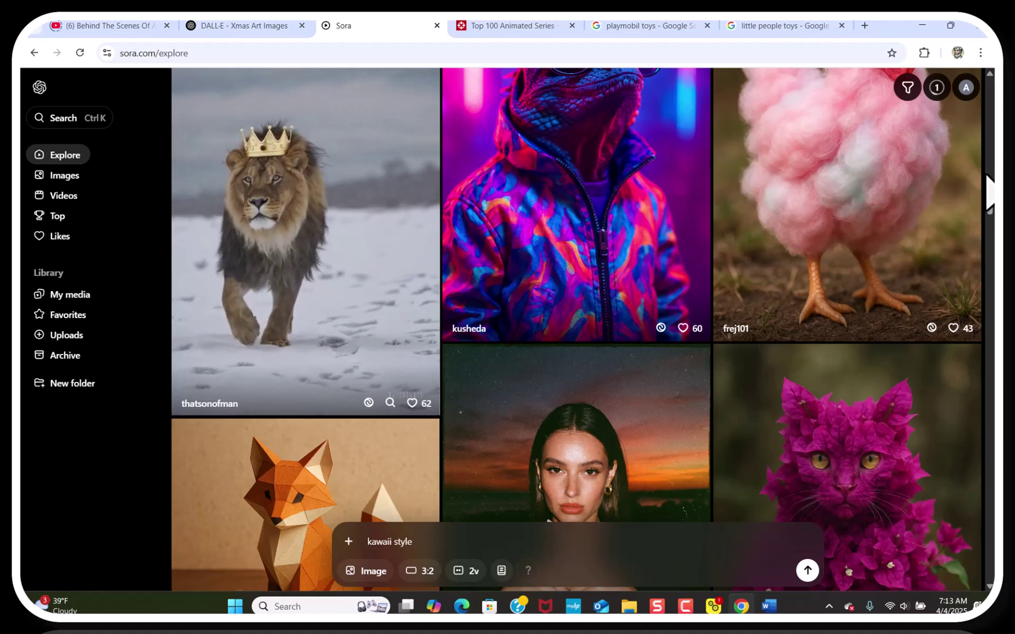
pyautogui.scroll(-3, 991, 209)
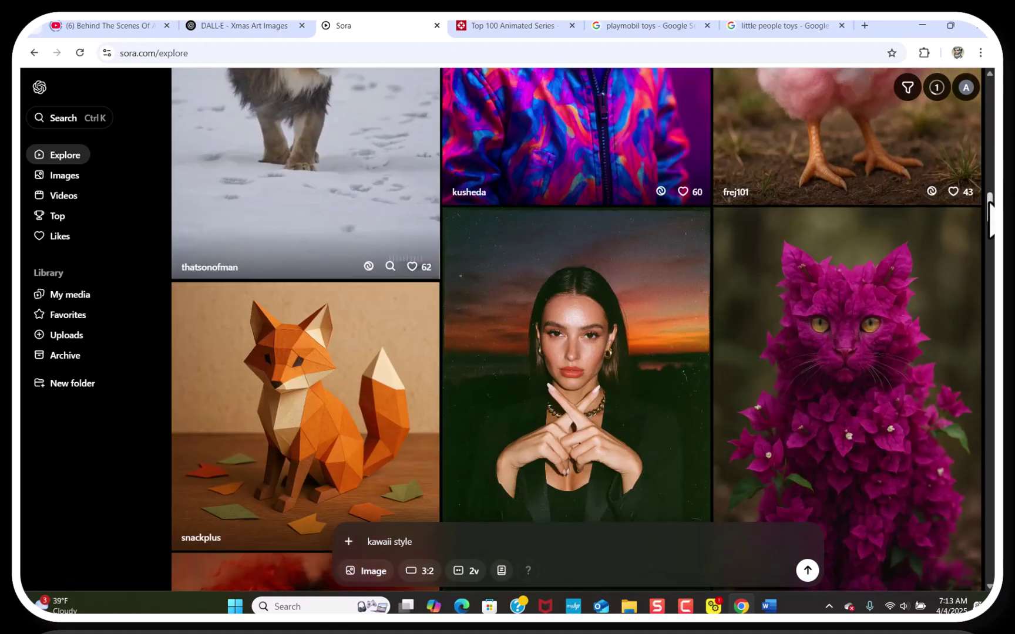
pyautogui.click(287, 419)
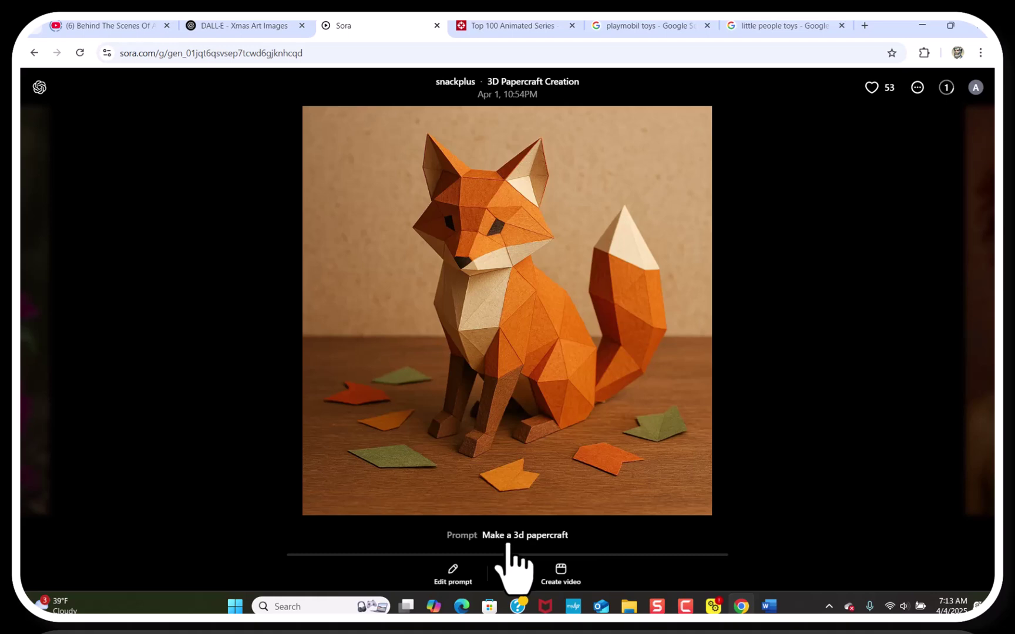
pyautogui.click(40, 87)
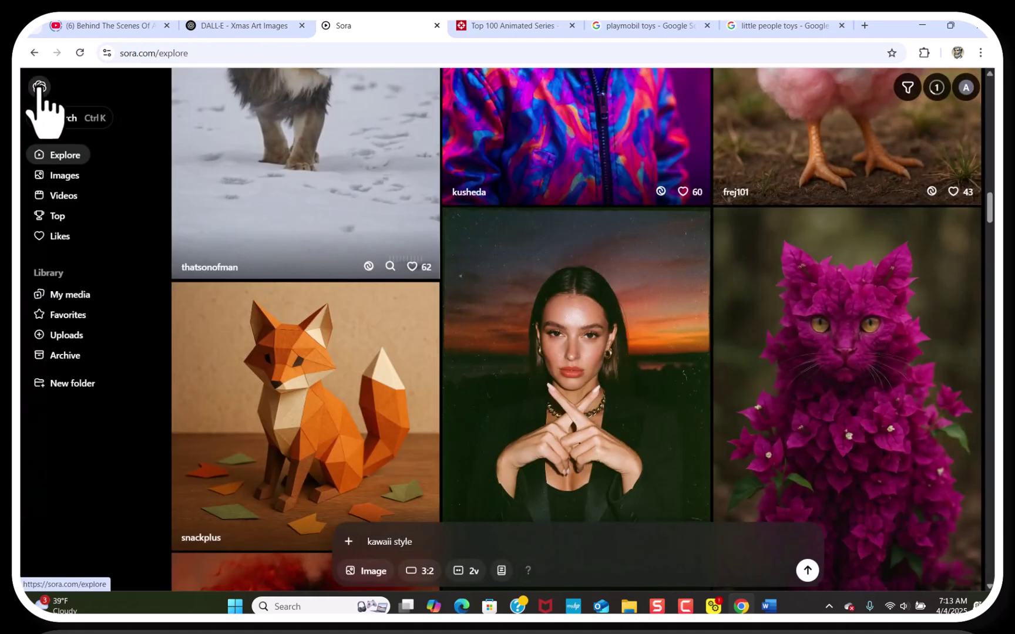
# - Open the Geometric Fox Art remix in My media, check its source images, and compare it with the claymation scene in the DALL·E chat
pyautogui.click(77, 300)
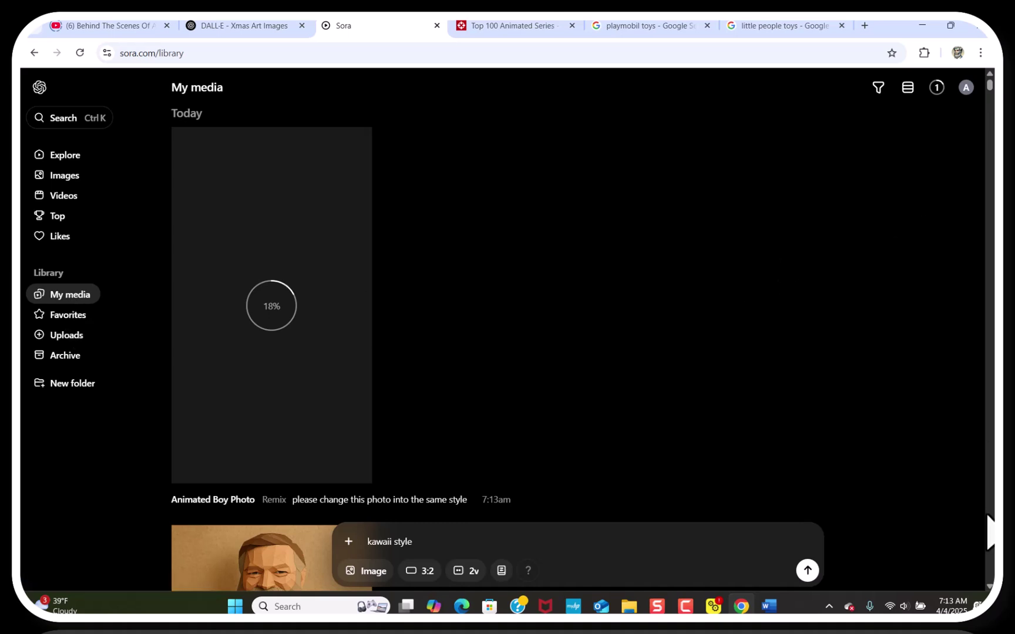
pyautogui.scroll(-5, 303, 398)
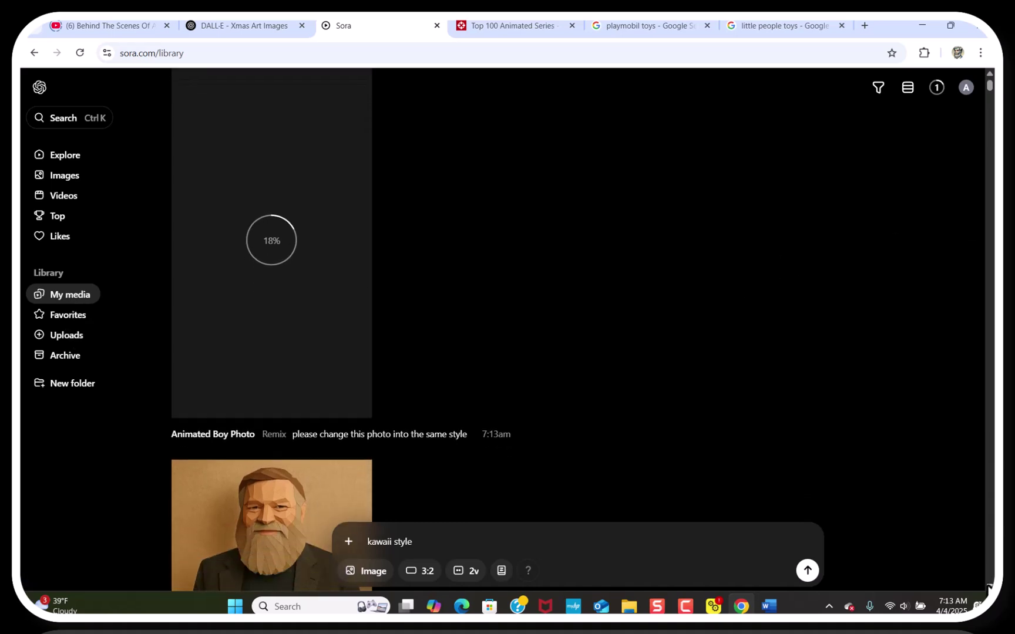
pyautogui.click(252, 377)
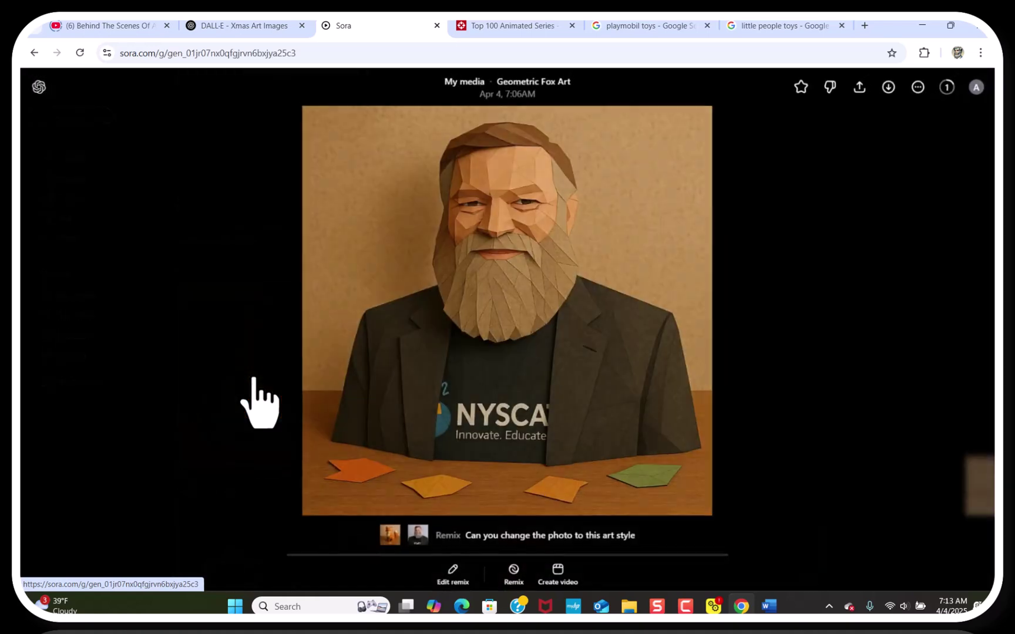
pyautogui.moveTo(410, 535)
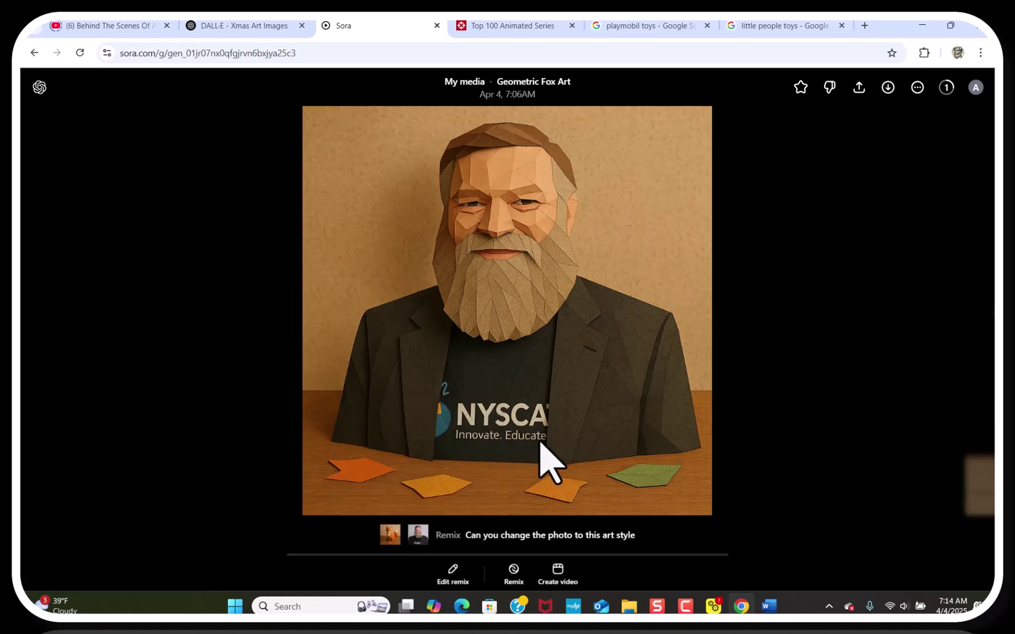
pyautogui.click(242, 26)
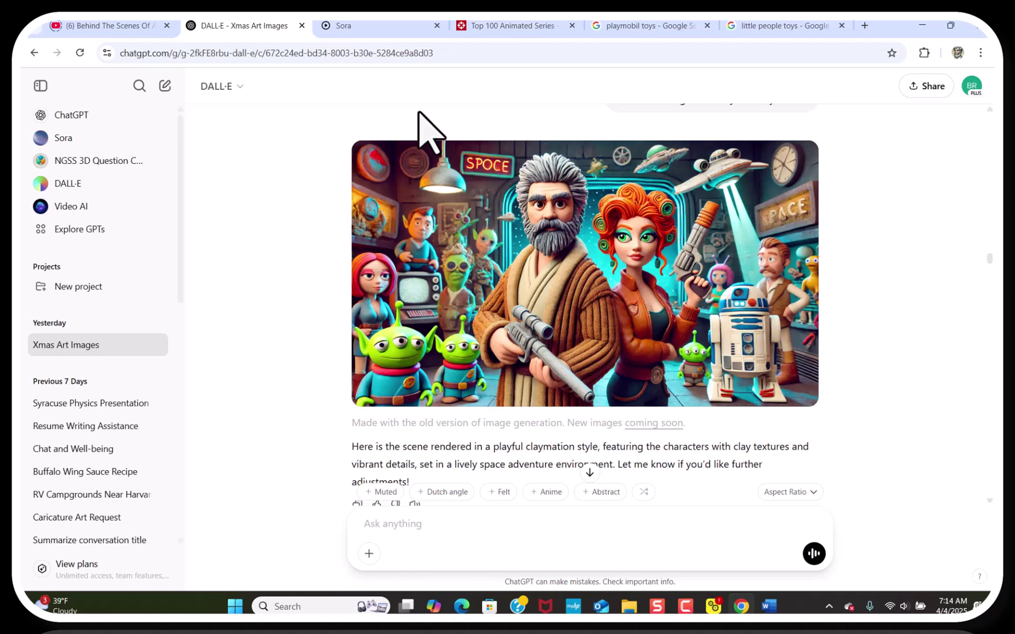
pyautogui.click(374, 26)
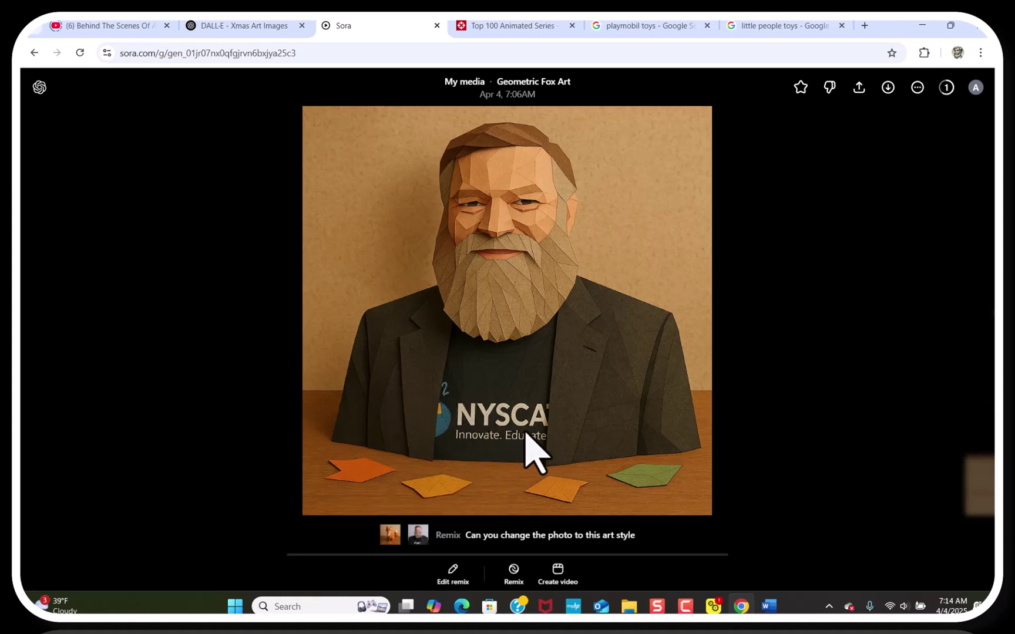
# - Go back to the oldest creations in My media, open the second Pixar Scientist Transformation image and check its source photo
pyautogui.click(40, 89)
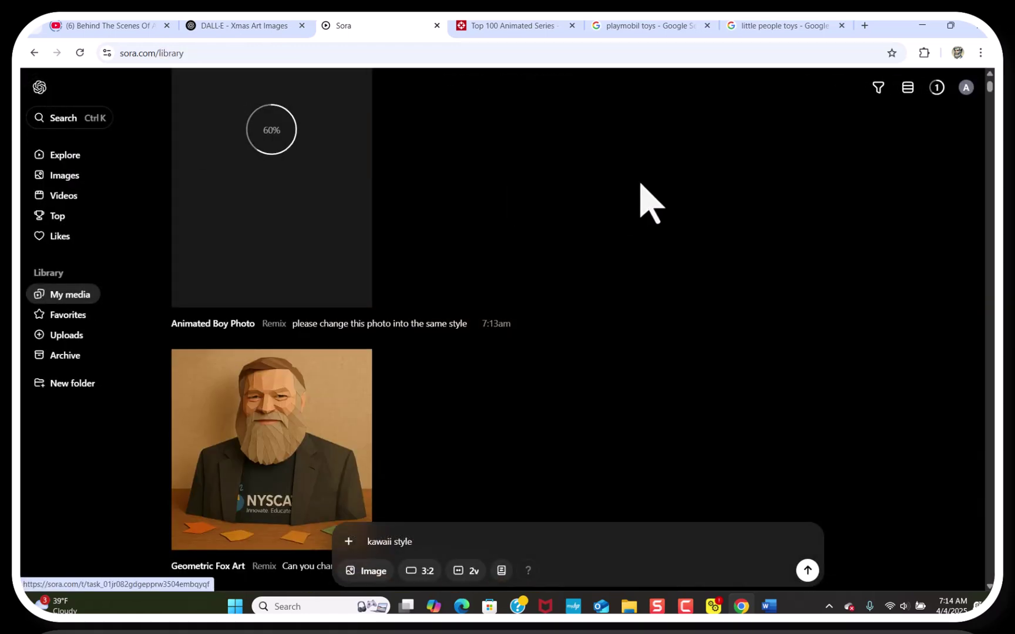
pyautogui.moveTo(990, 106); pyautogui.dragTo(989, 587)
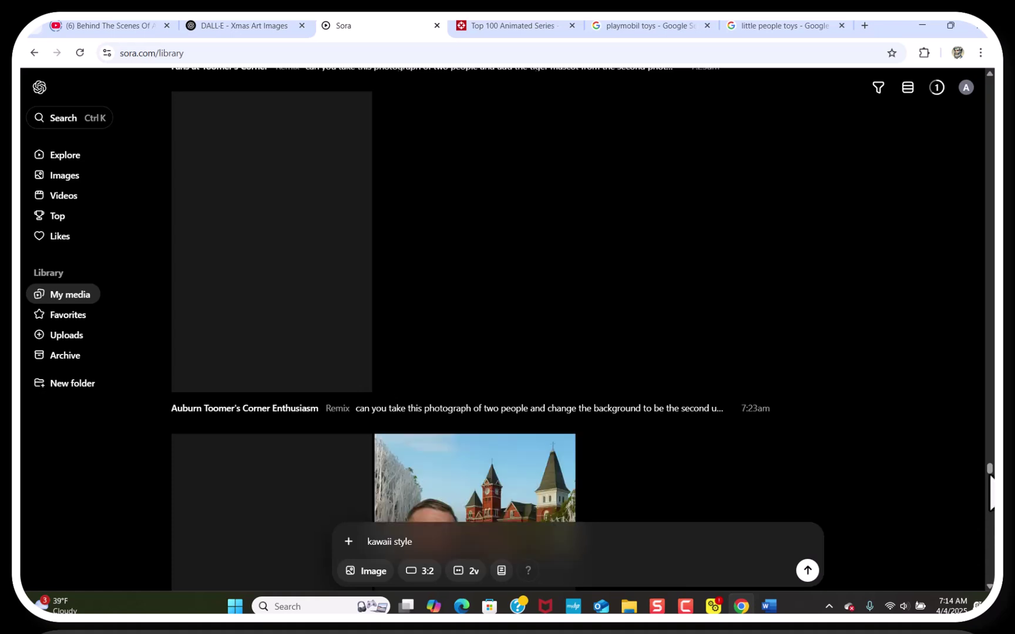
pyautogui.scroll(-10, 576, 329)
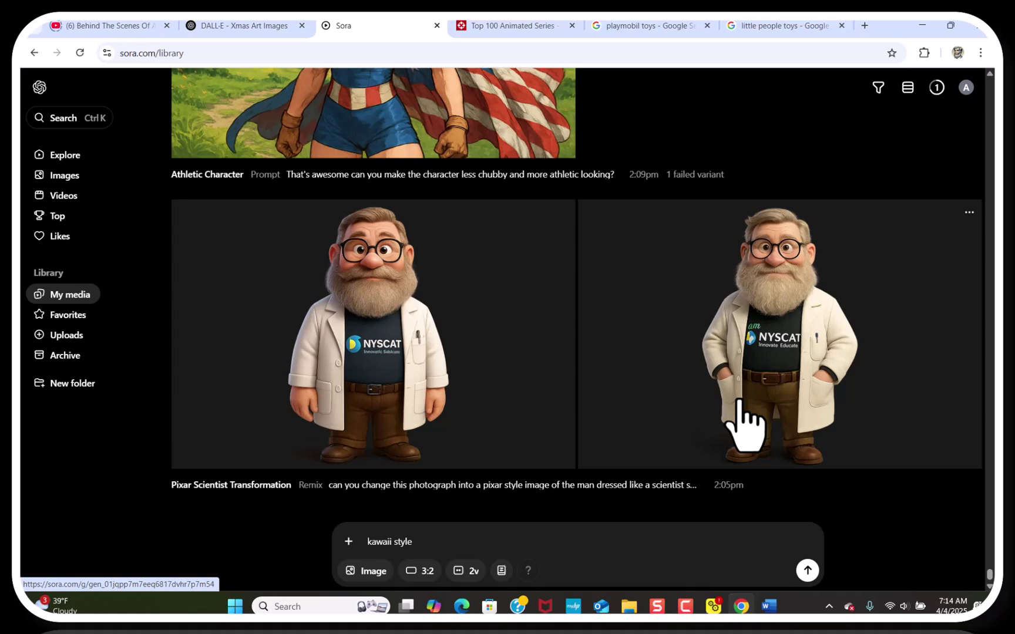
pyautogui.click(743, 422)
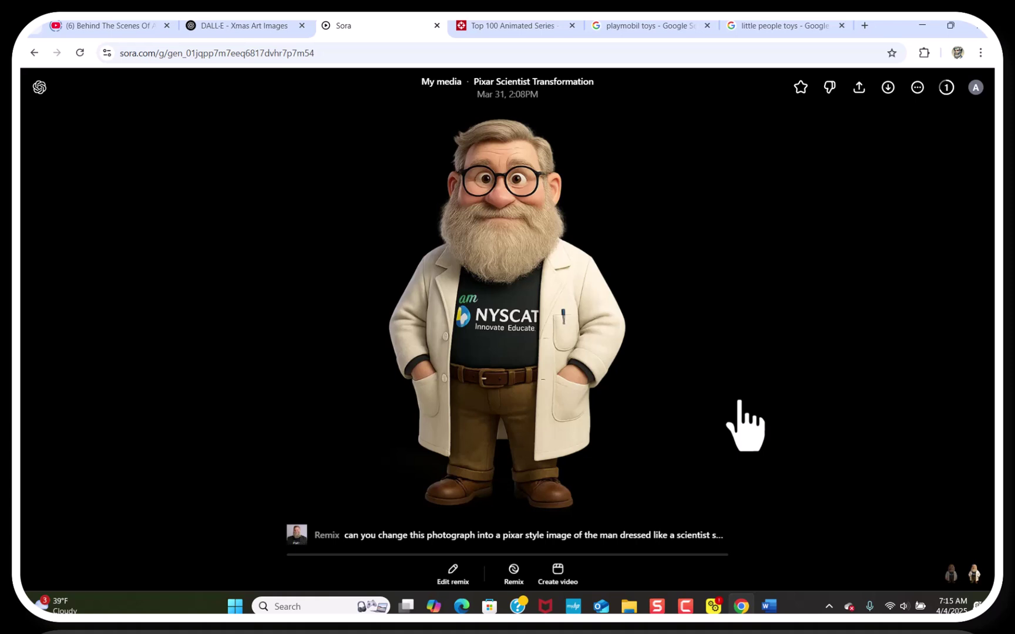
pyautogui.moveTo(297, 538)
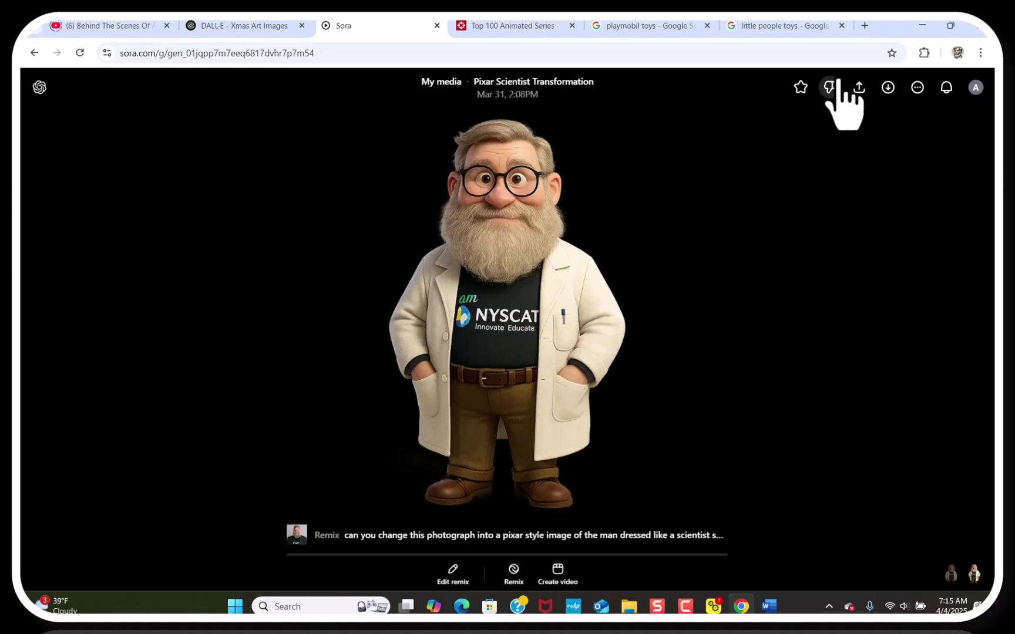
# - Open the LinkedIn profile in a new browser tab, view its banner with the scientist character, and switch back to Sora
pyautogui.click(863, 26)
pyautogui.click(766, 55)
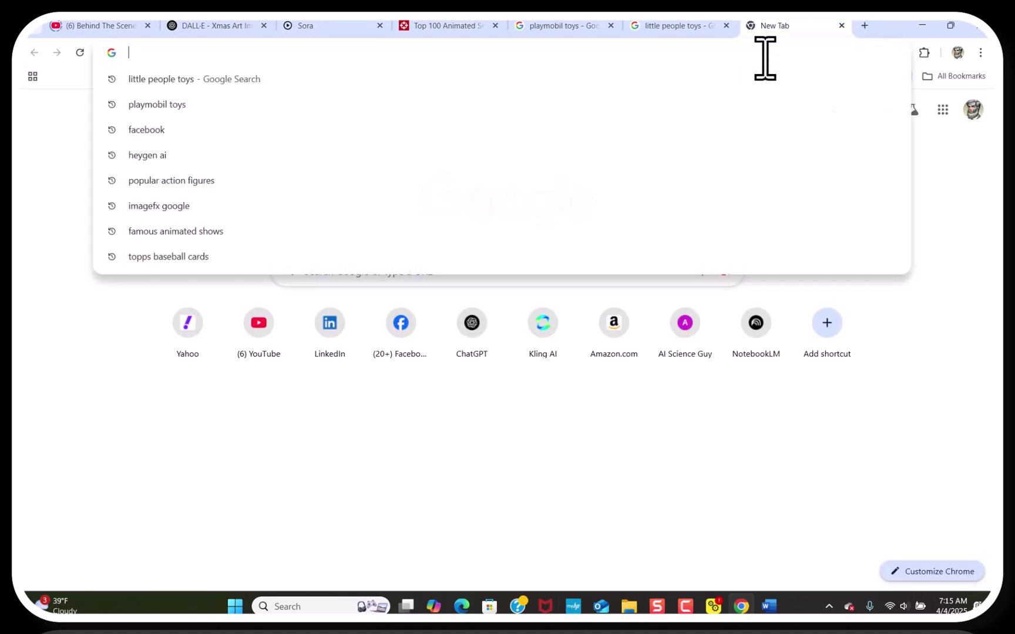
pyautogui.write('link')
pyautogui.press('Return')
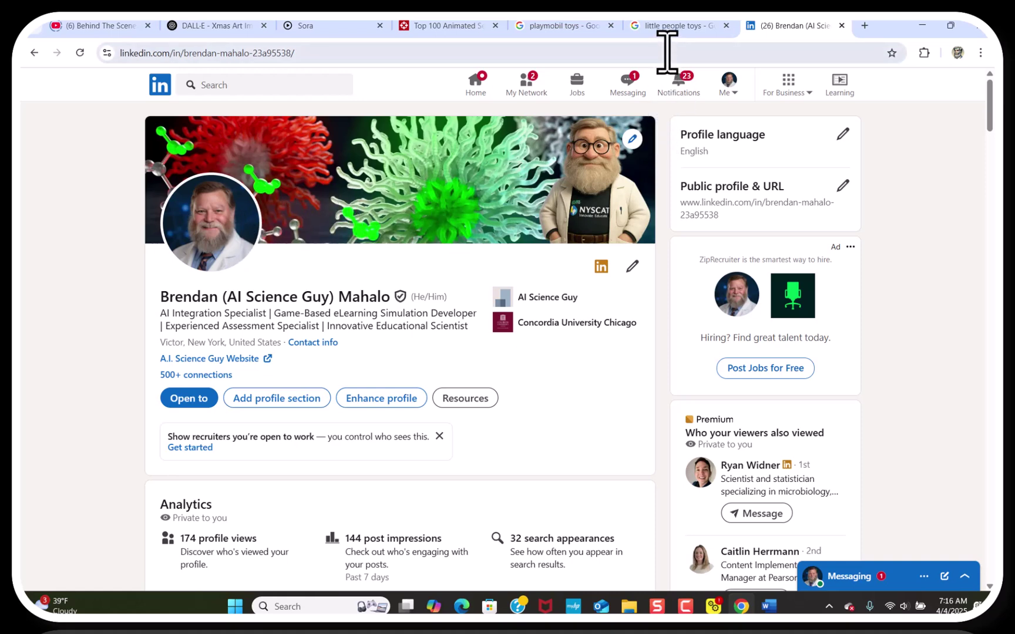
pyautogui.click(336, 30)
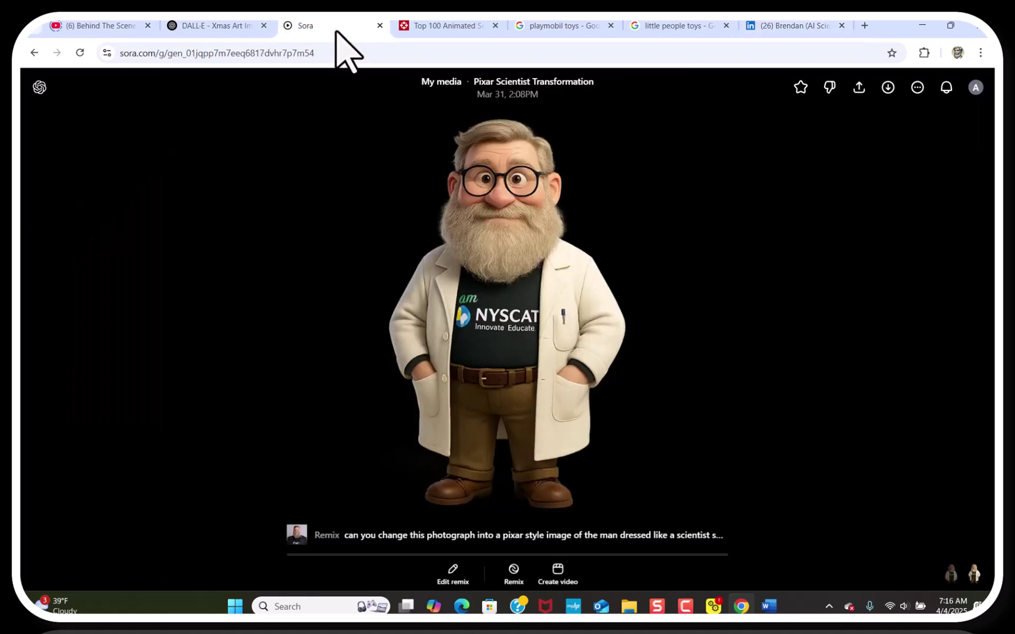
# - Return to My media and review the scientist character remixes, including Blue-Eyed Scientist, Animated Scientist Cheering and Scientist Pixar Style
pyautogui.click(40, 88)
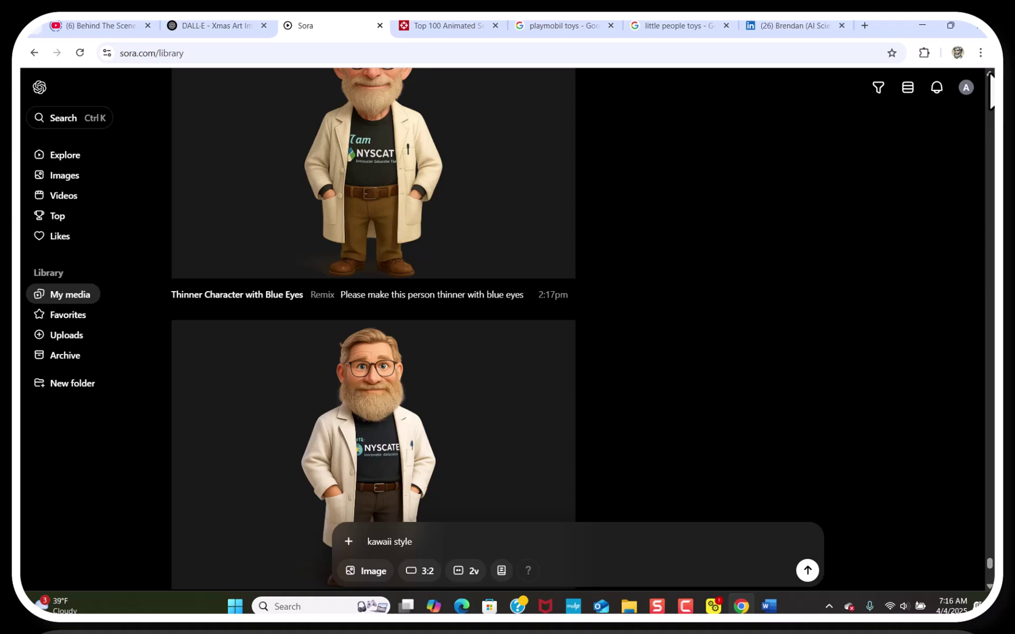
pyautogui.scroll(8, 373, 329)
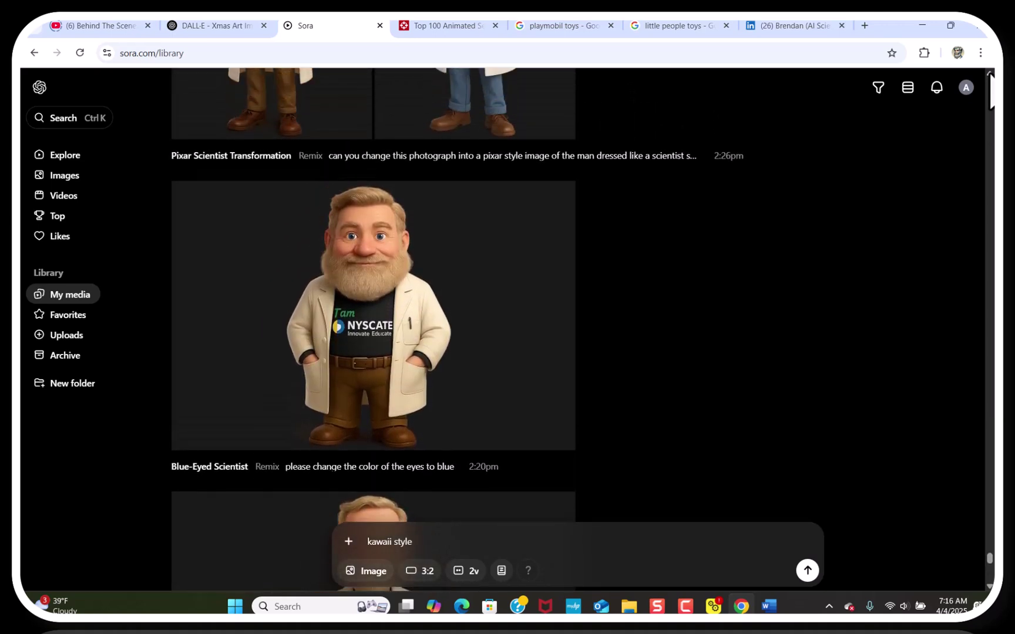
pyautogui.scroll(9, 373, 329)
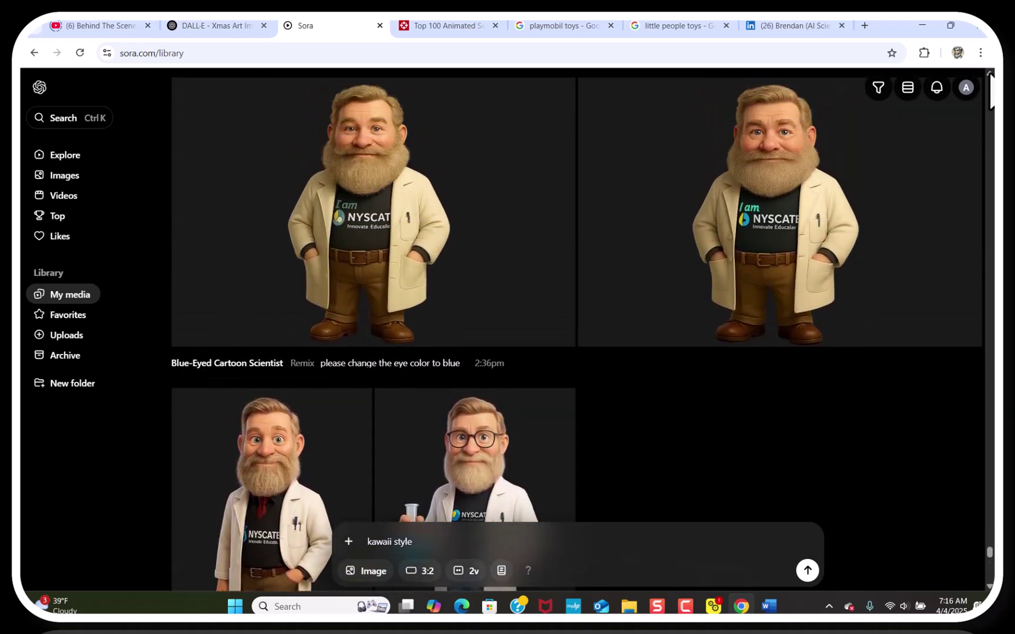
pyautogui.scroll(6, 373, 329)
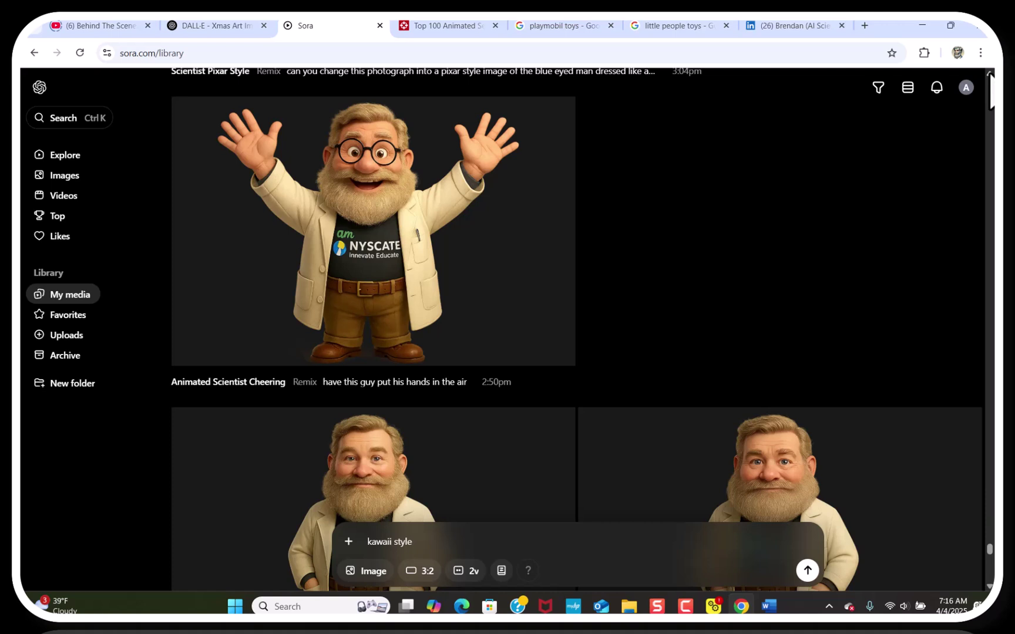
pyautogui.scroll(1, 989, 73)
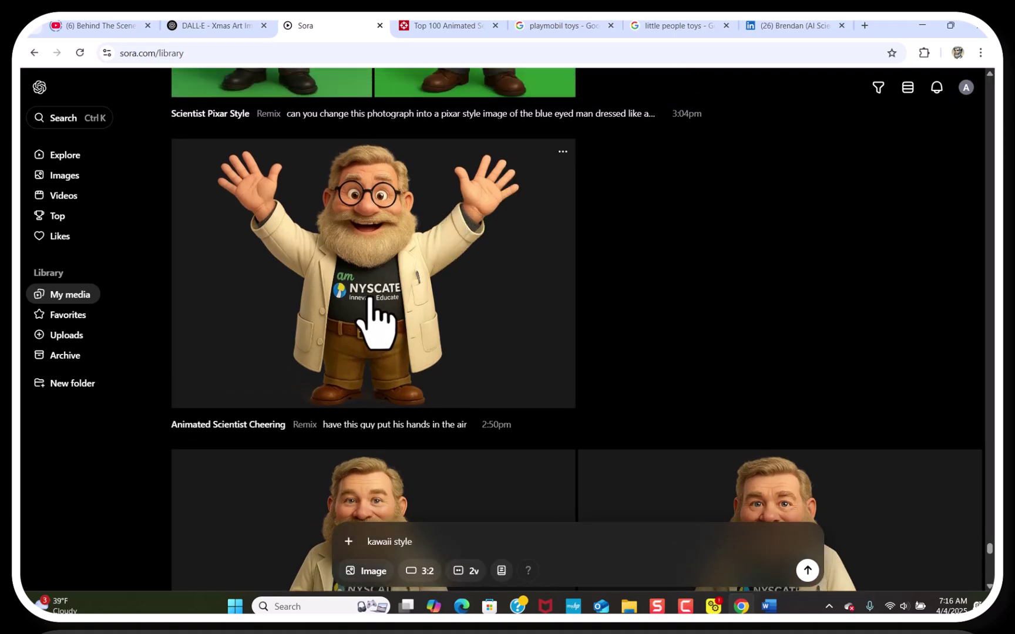
pyautogui.scroll(6, 990, 72)
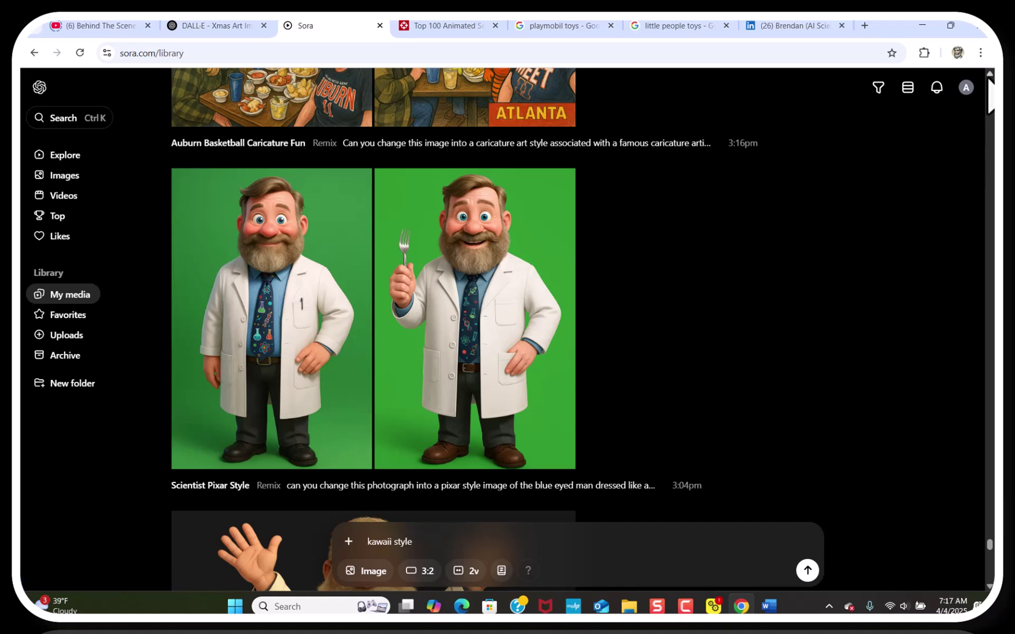
# - Open the Cheerful Sports Fans remix and trace it through its source caricature to the original photo
pyautogui.scroll(4, 376, 329)
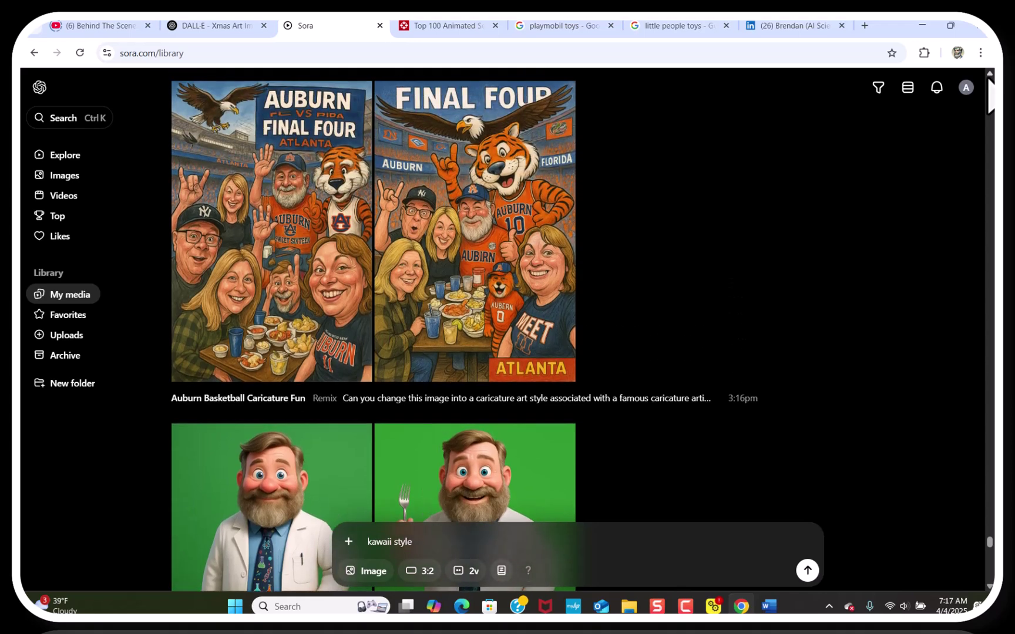
pyautogui.scroll(5, 376, 329)
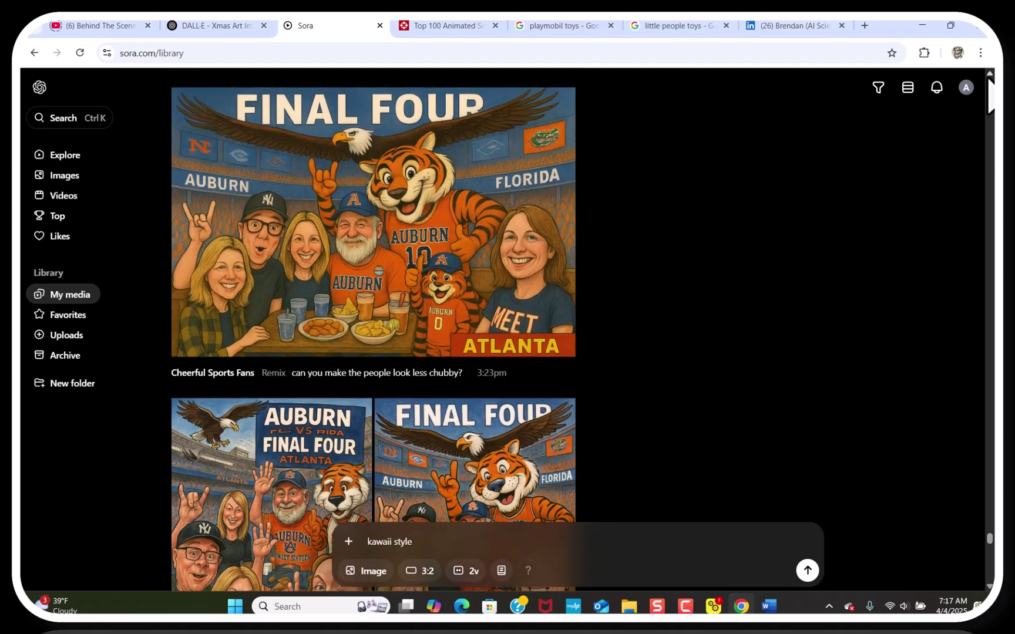
pyautogui.scroll(2, 376, 329)
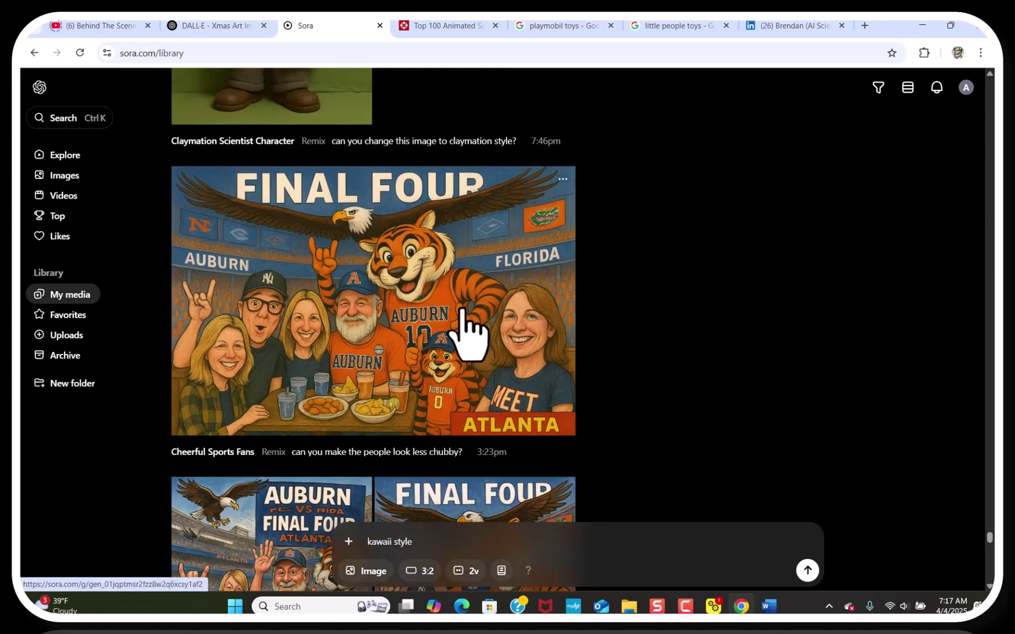
pyautogui.click(467, 329)
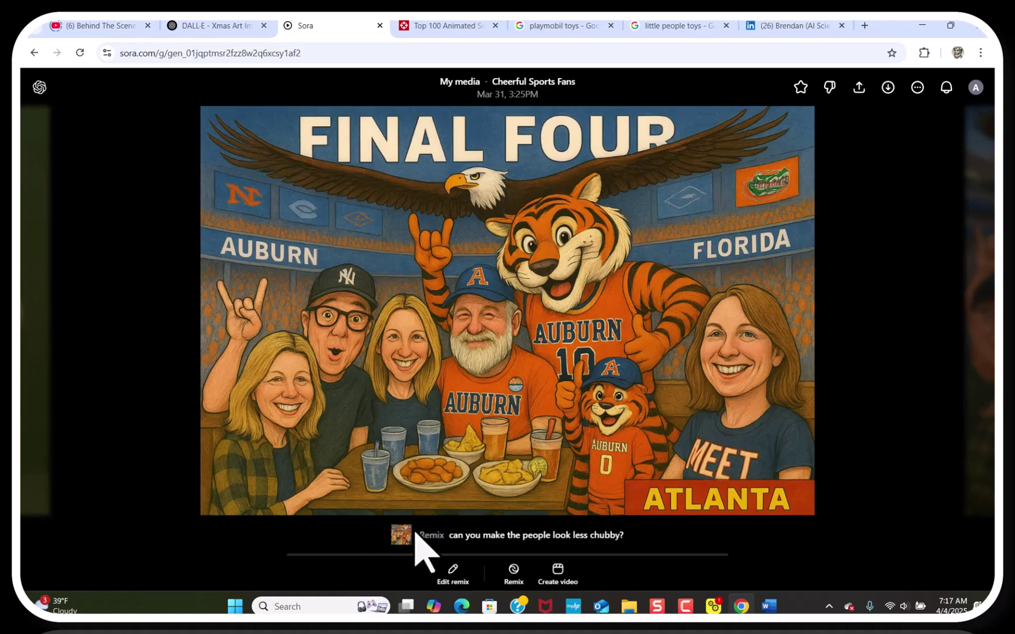
pyautogui.click(407, 538)
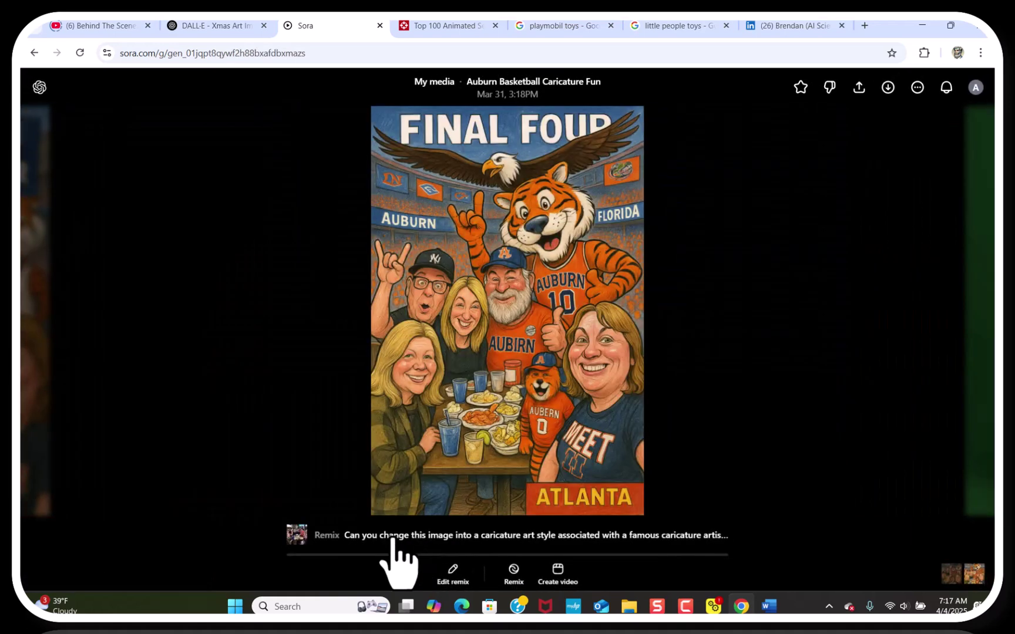
pyautogui.moveTo(300, 539)
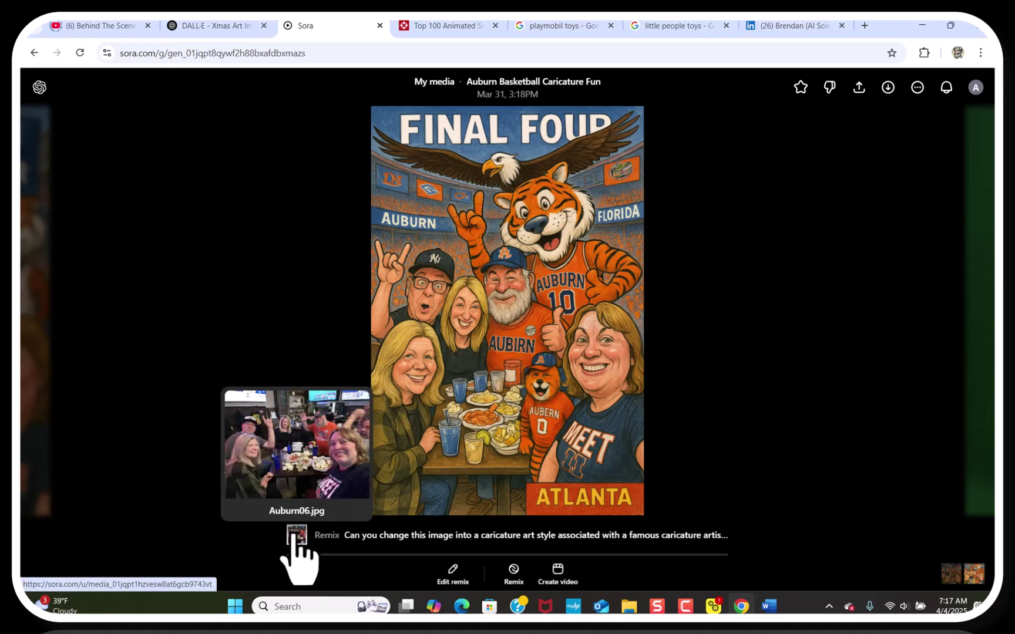
# - View the Couple at Toomer's Corner and Fans at Toomer's Corner remixes from My media and check the latter's source photos
pyautogui.click(39, 87)
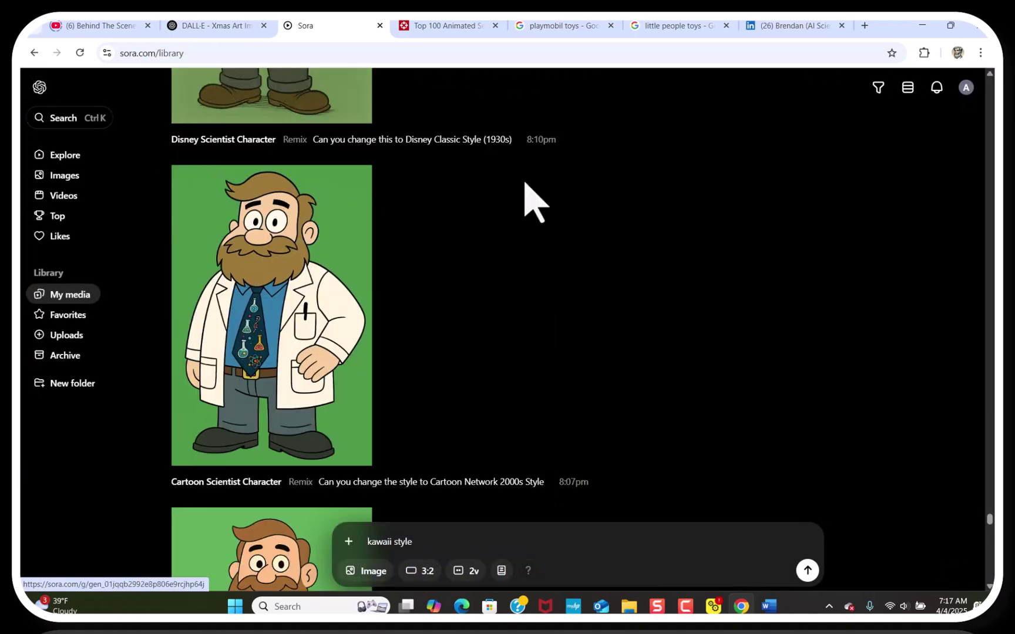
pyautogui.moveTo(989, 518); pyautogui.dragTo(990, 487)
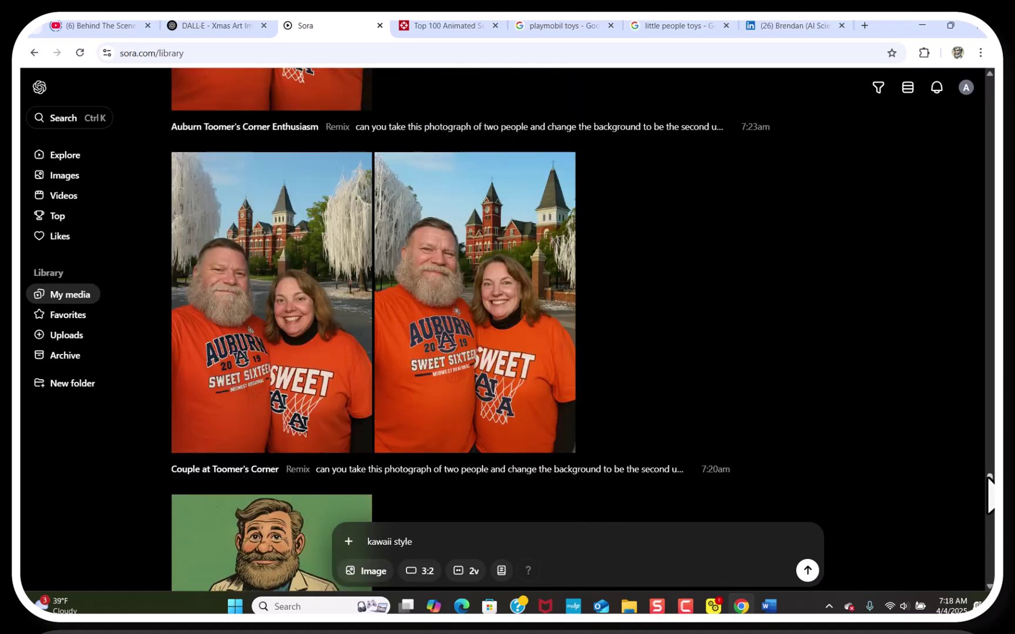
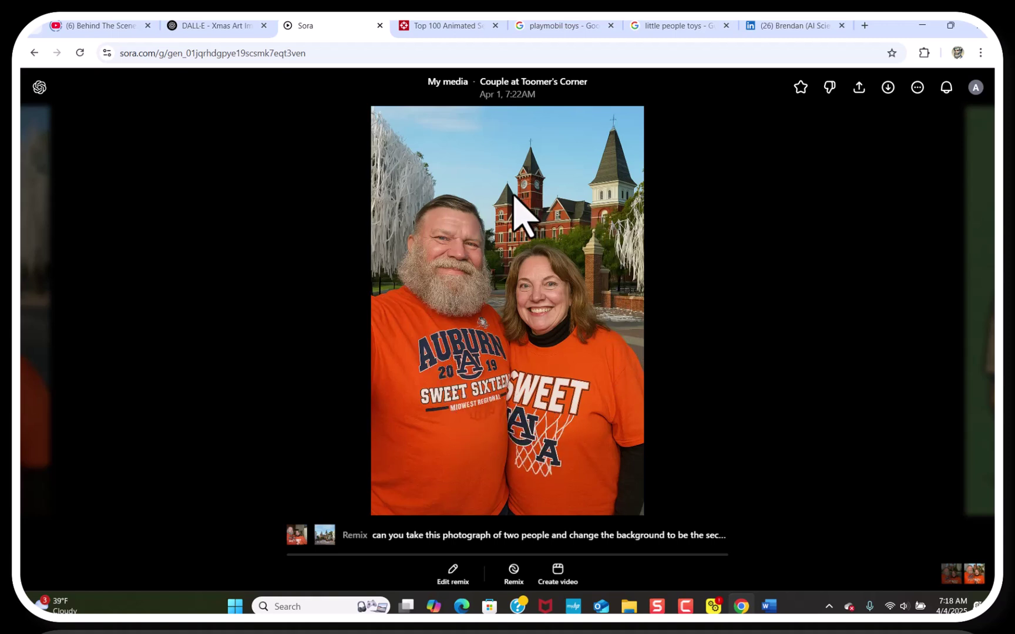
pyautogui.click(40, 88)
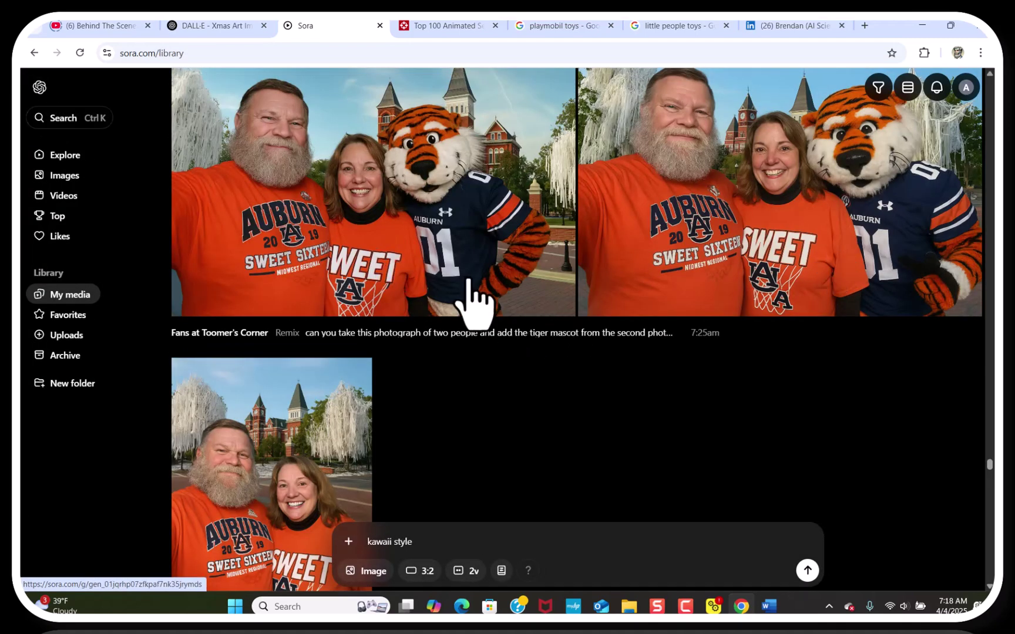
pyautogui.click(468, 282)
pyautogui.moveTo(306, 537)
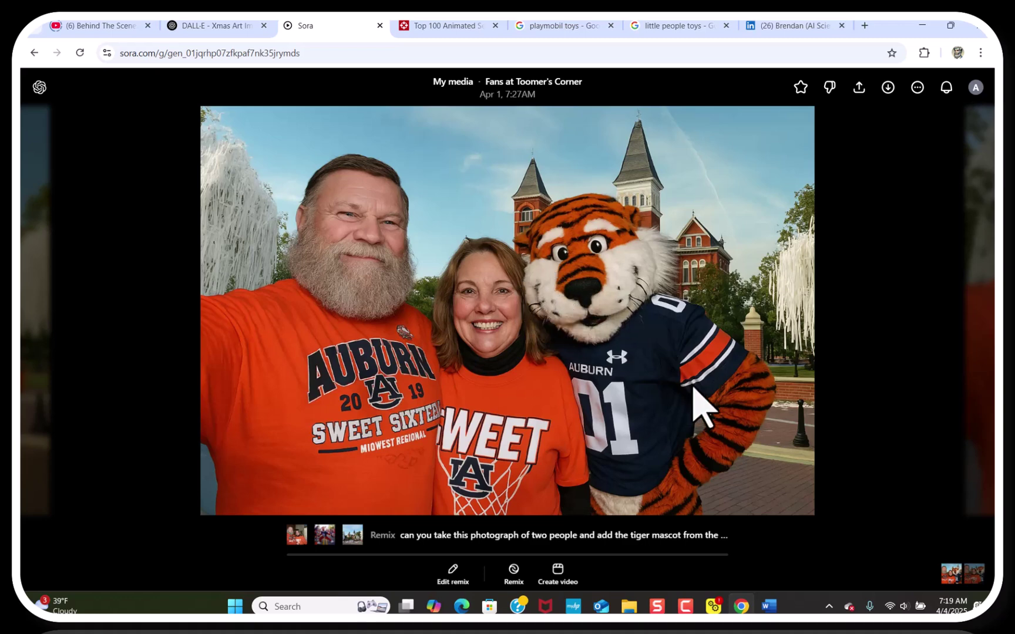
# - Return to My media and review the Muppets at Auburn University and Muppet Scientist Transformation remixes with their prompts
pyautogui.click(38, 94)
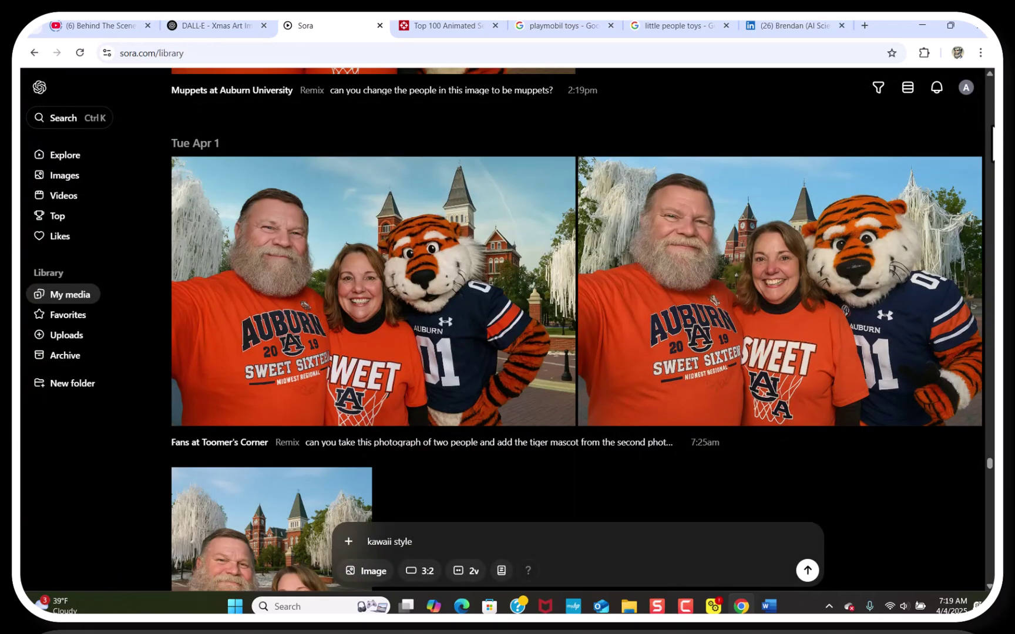
pyautogui.scroll(5, 578, 329)
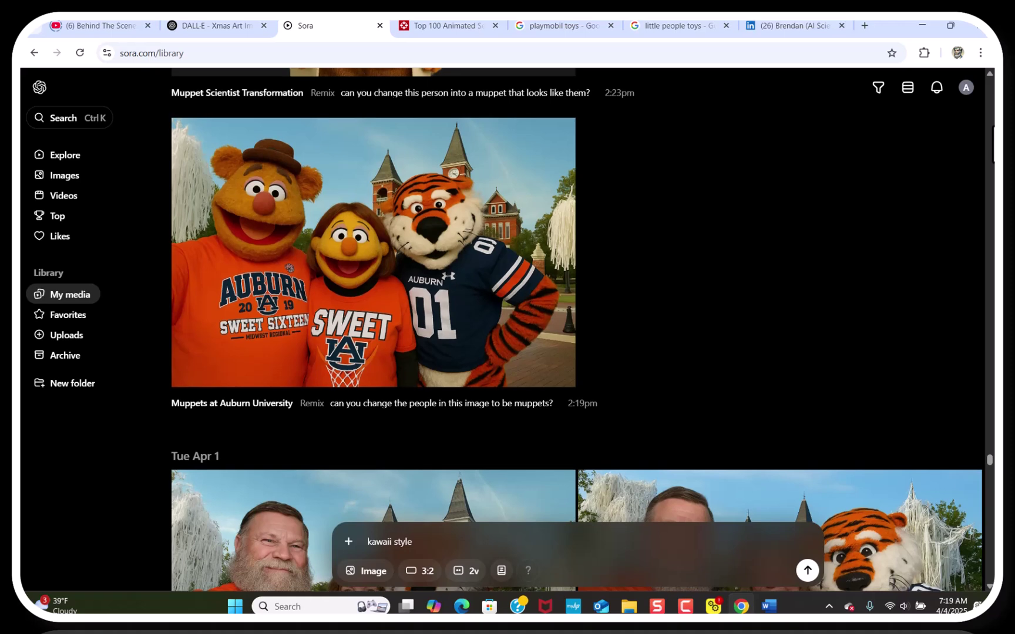
pyautogui.scroll(3, 577, 329)
pyautogui.scroll(3, 577, 329)
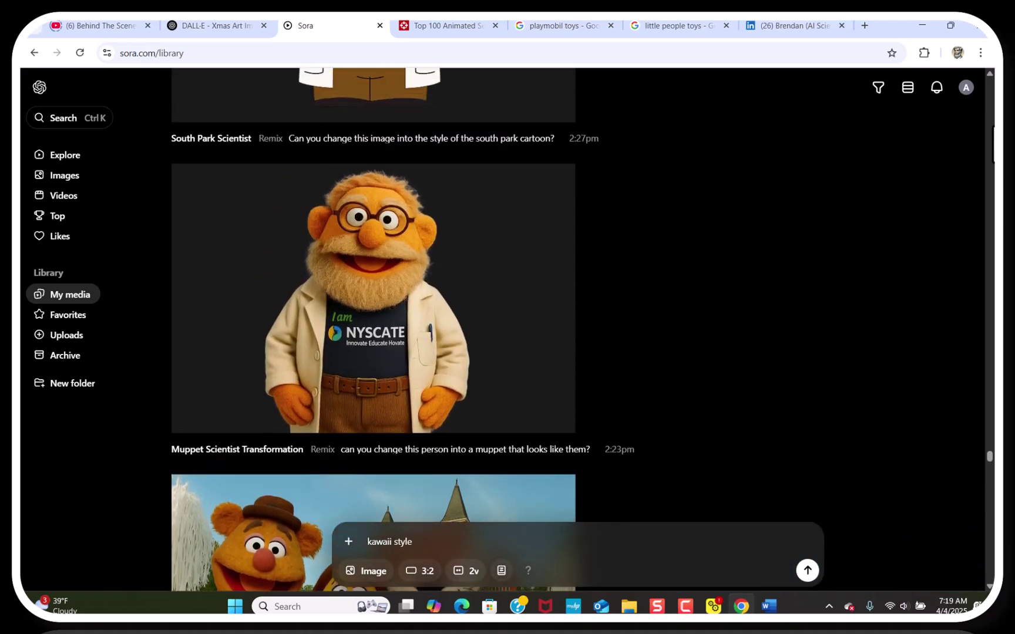
pyautogui.scroll(2, 578, 329)
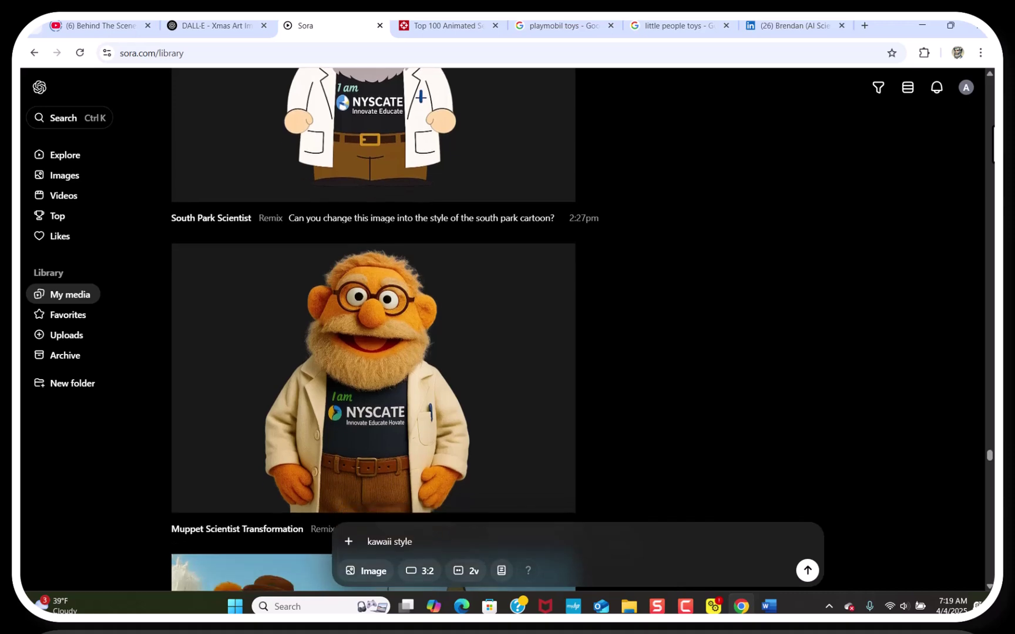
# - Review the scientist remixes in South Park, Lego movie, Simpsons and Team America styles, comparing their prompts
pyautogui.scroll(15, 577, 329)
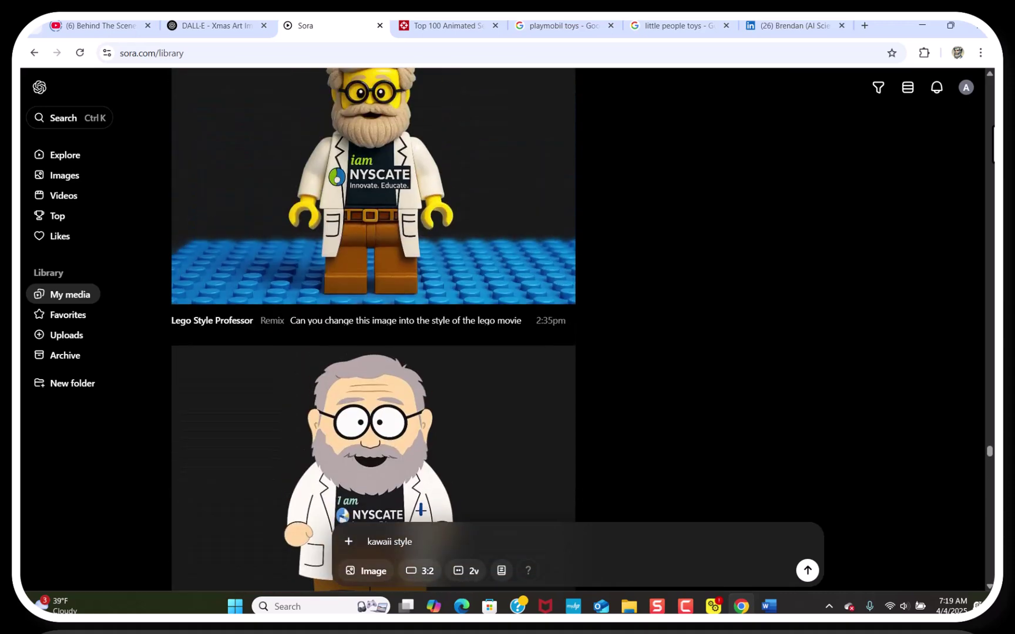
pyautogui.scroll(-5, 578, 329)
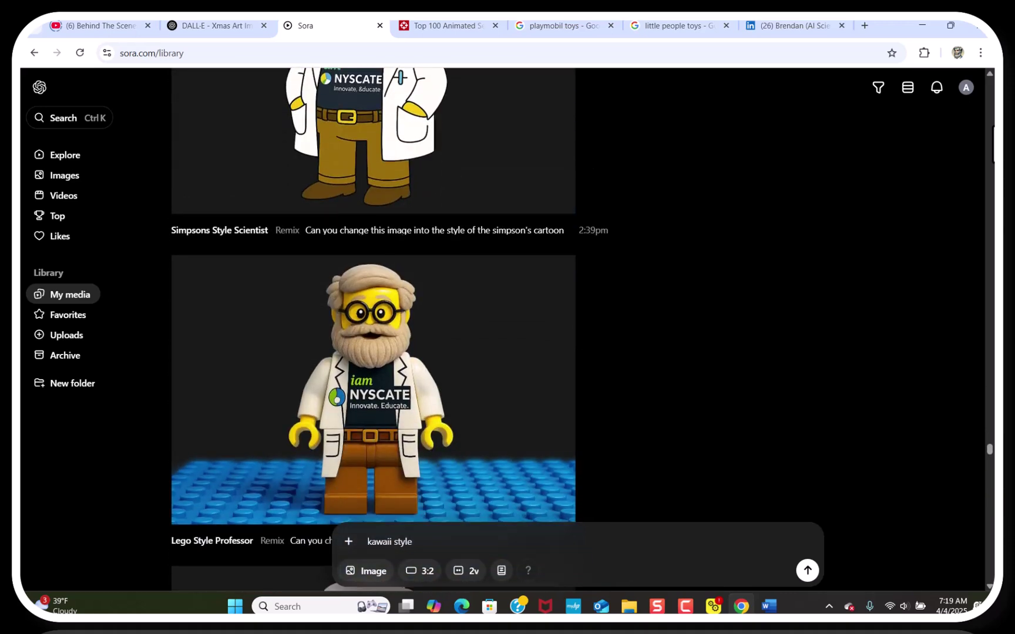
pyautogui.scroll(2, 577, 329)
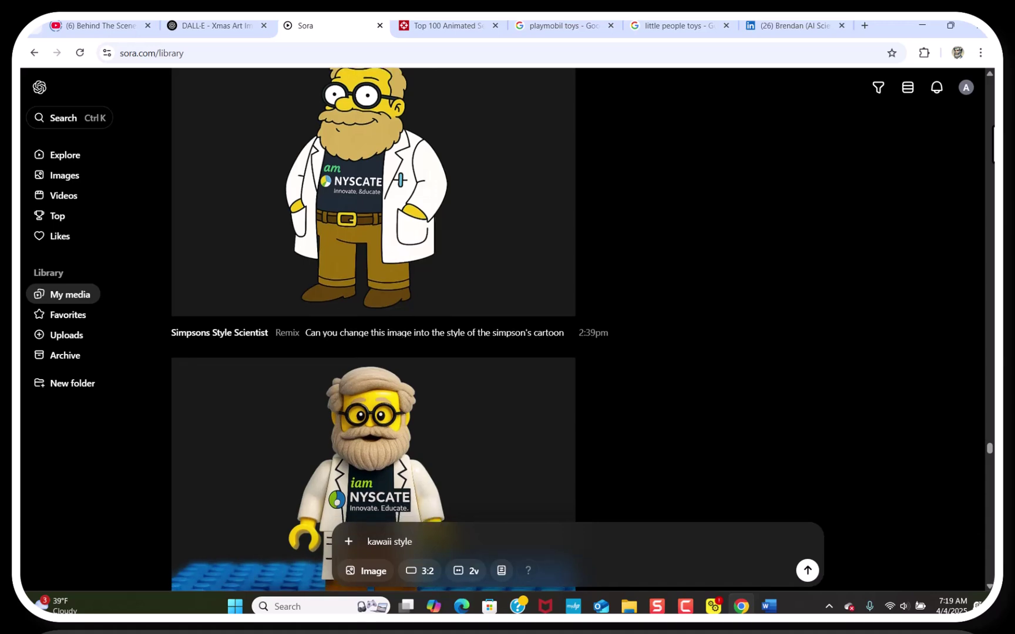
pyautogui.scroll(-1, 578, 329)
pyautogui.scroll(-4, 577, 329)
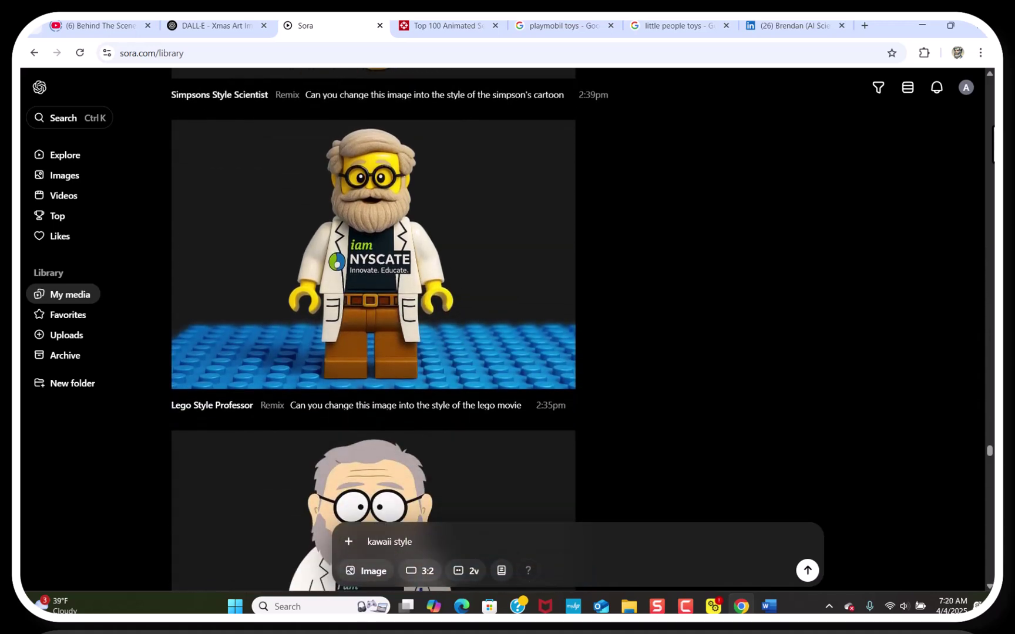
pyautogui.scroll(4, 577, 329)
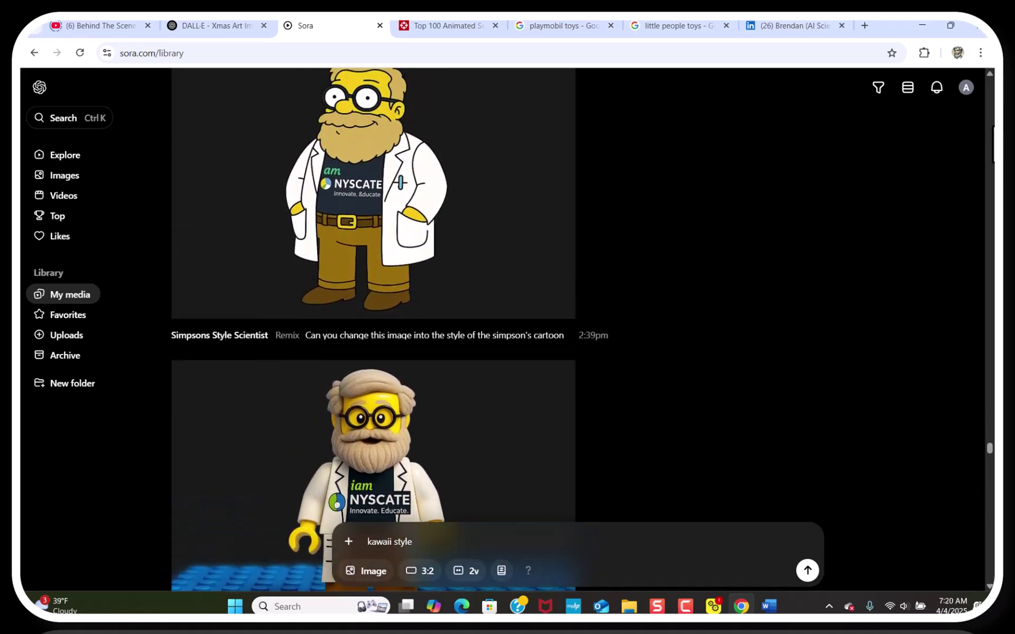
pyautogui.scroll(5, 578, 329)
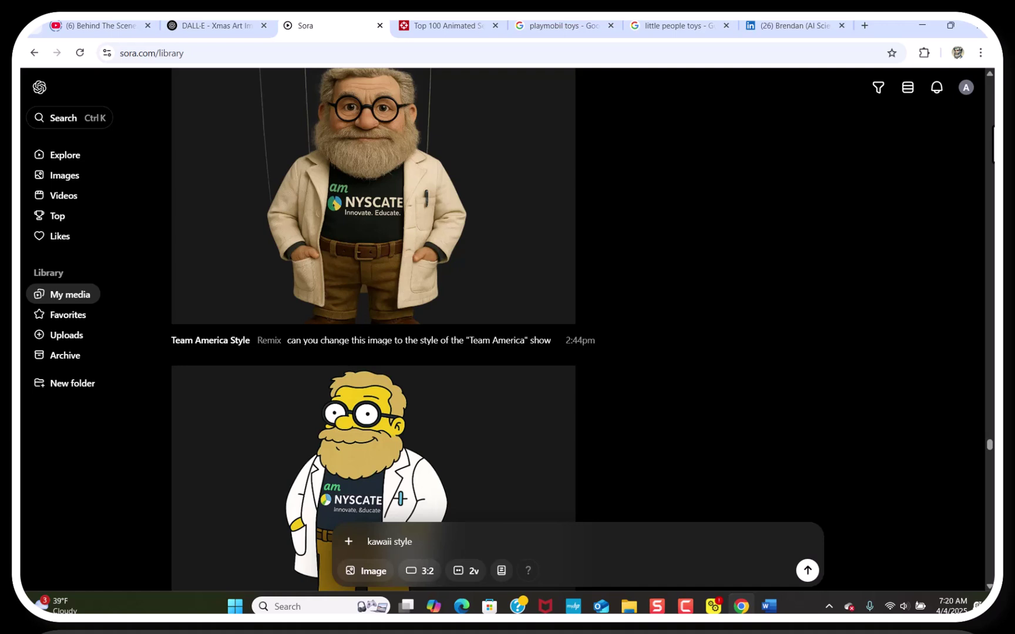
# - Examine the rubber hose, Steamboat Willie and Picasso style scientist remixes and their prompts in My media
pyautogui.scroll(9, 577, 329)
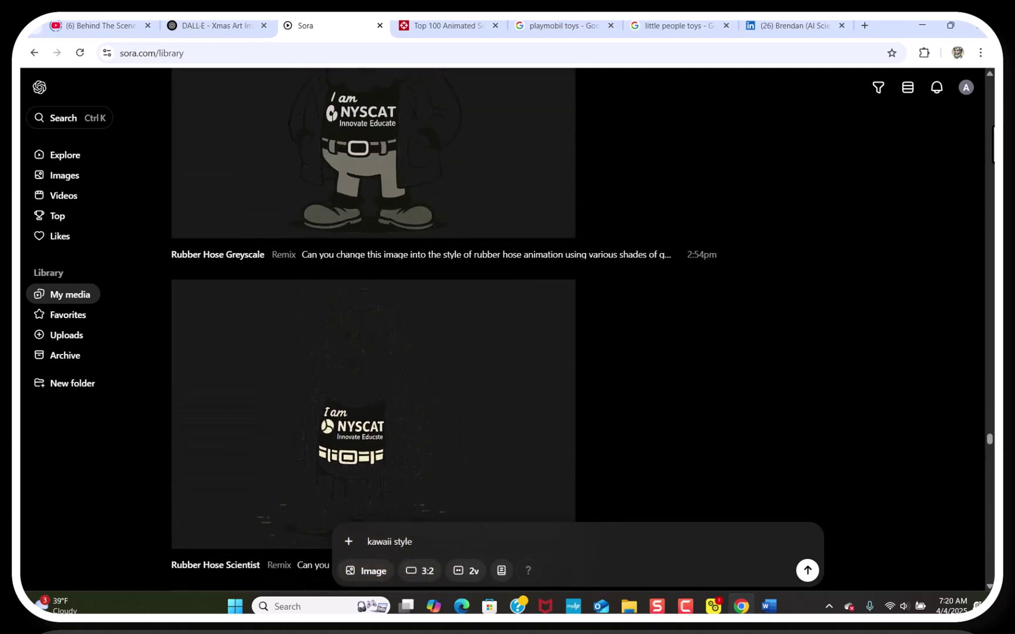
pyautogui.scroll(3, 577, 329)
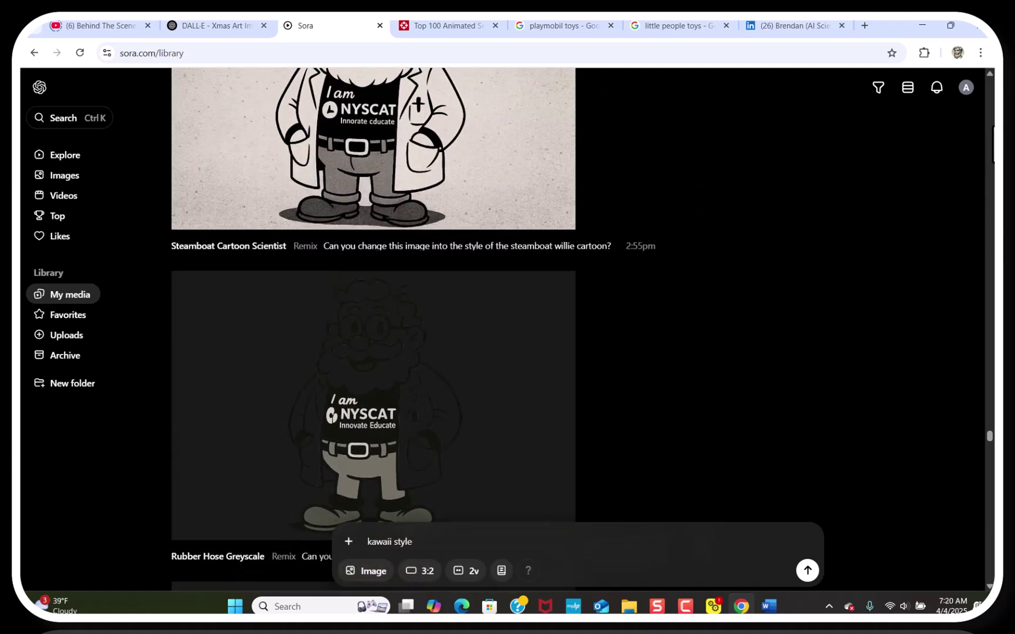
pyautogui.scroll(4, 577, 329)
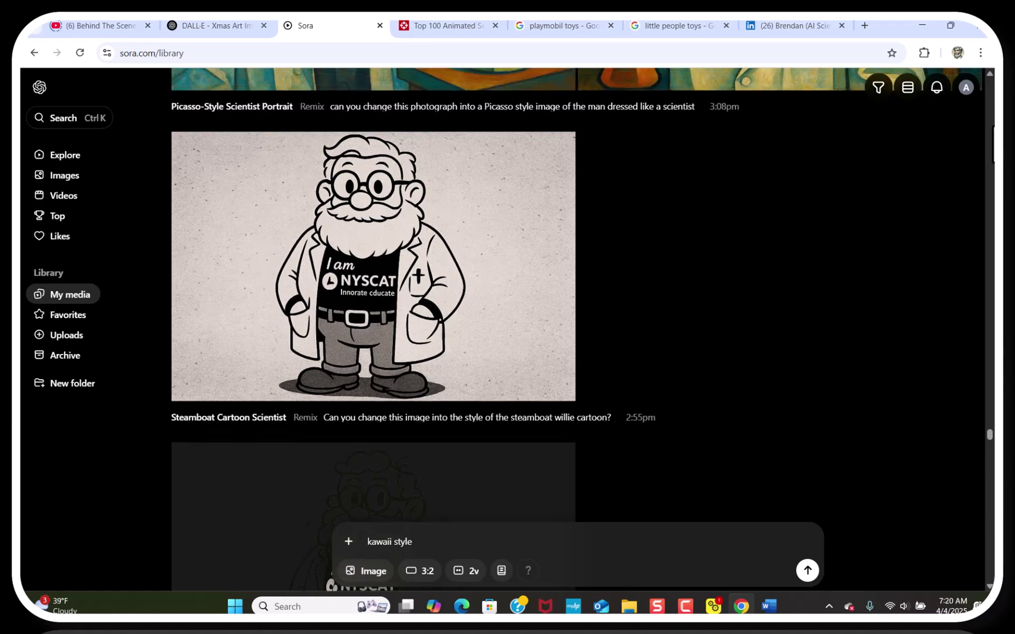
pyautogui.scroll(8, 577, 329)
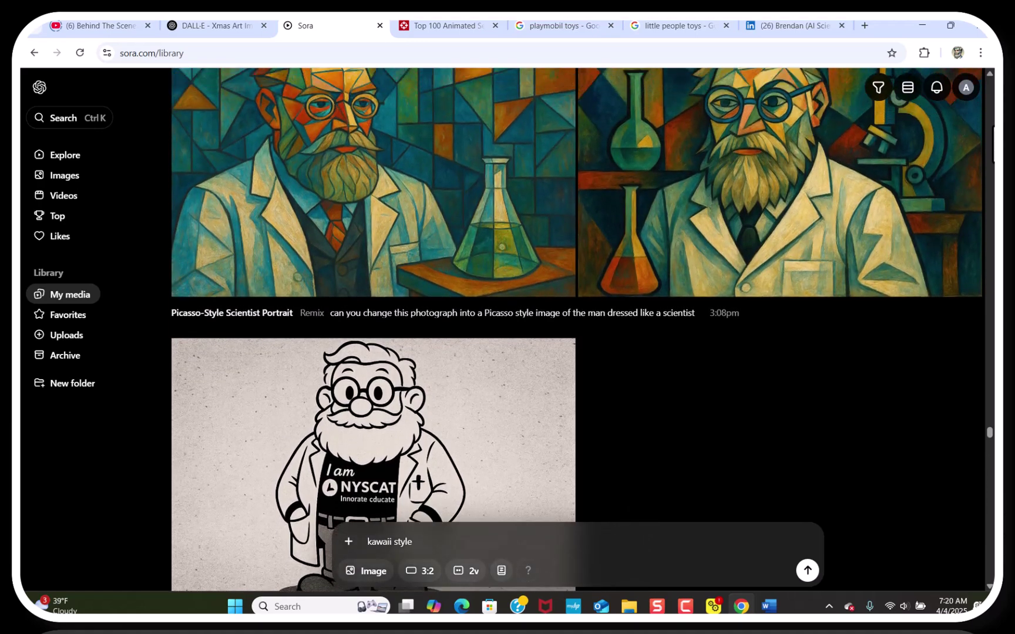
pyautogui.scroll(7, 578, 329)
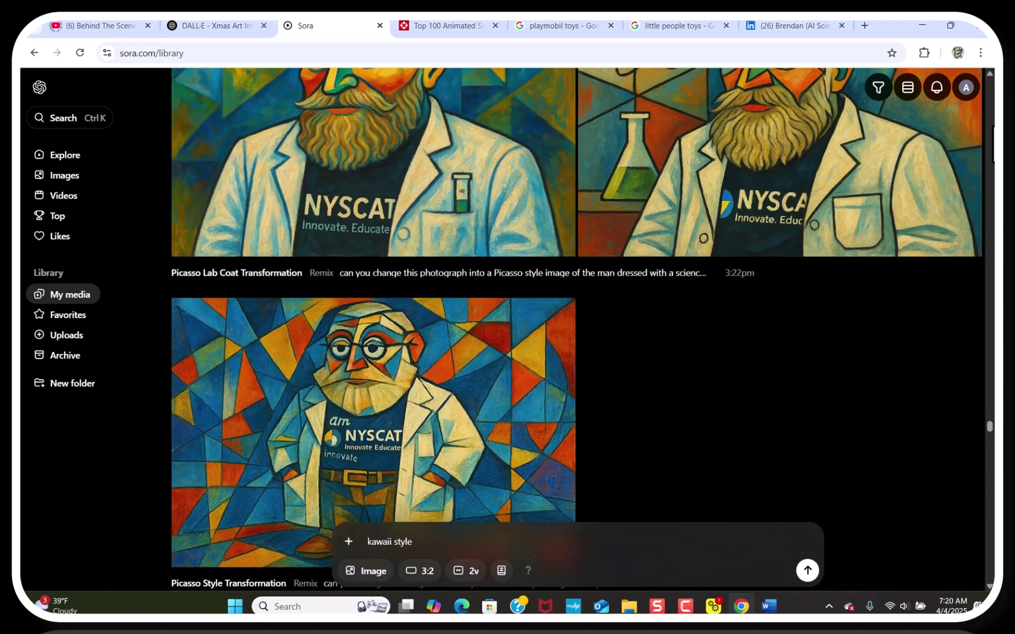
# - Compare the Puppet Show Fun and Muppets War Eagle Celebration remixes, including the prompt that adds text to the image
pyautogui.scroll(2, 578, 329)
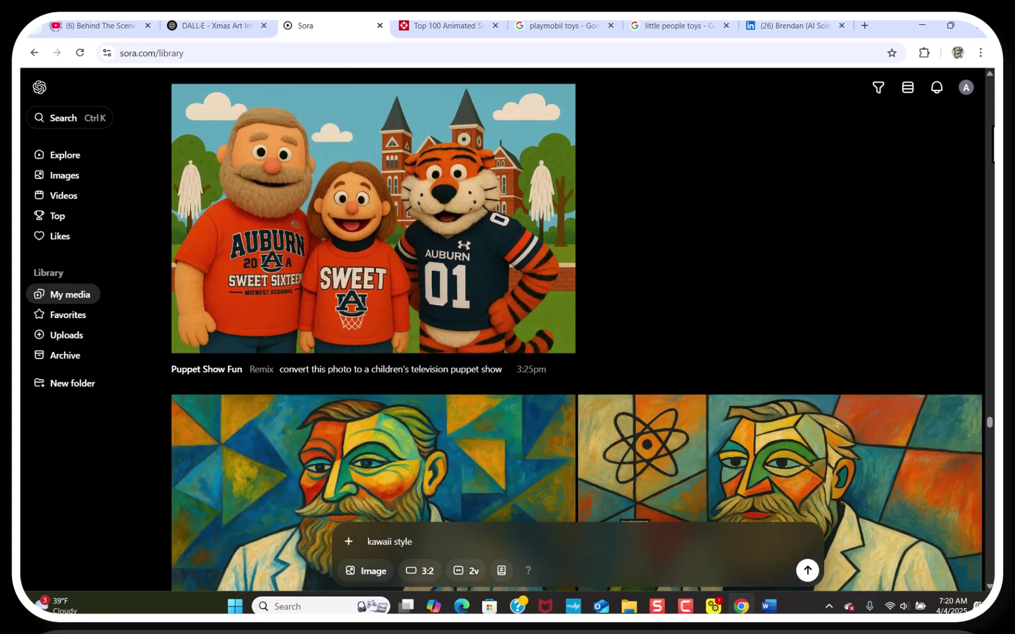
pyautogui.scroll(5, 578, 329)
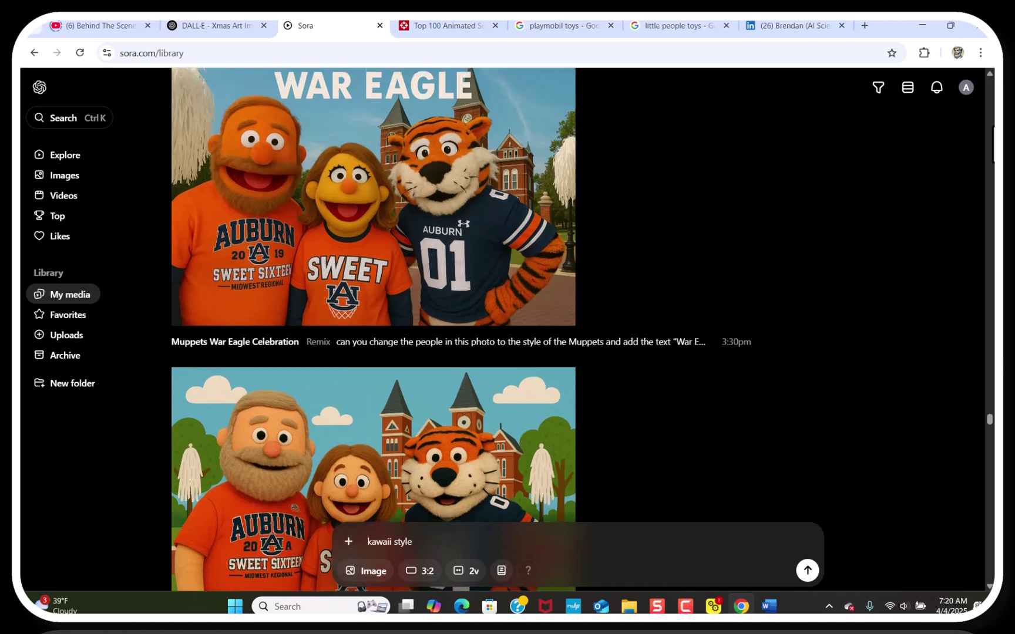
pyautogui.scroll(1, 577, 329)
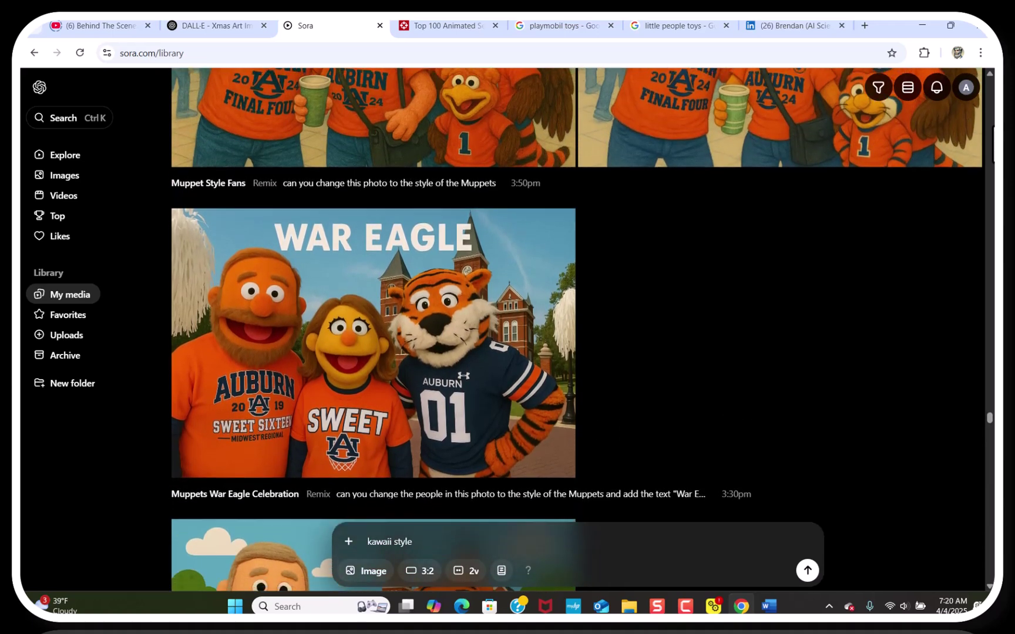
pyautogui.scroll(2, 577, 329)
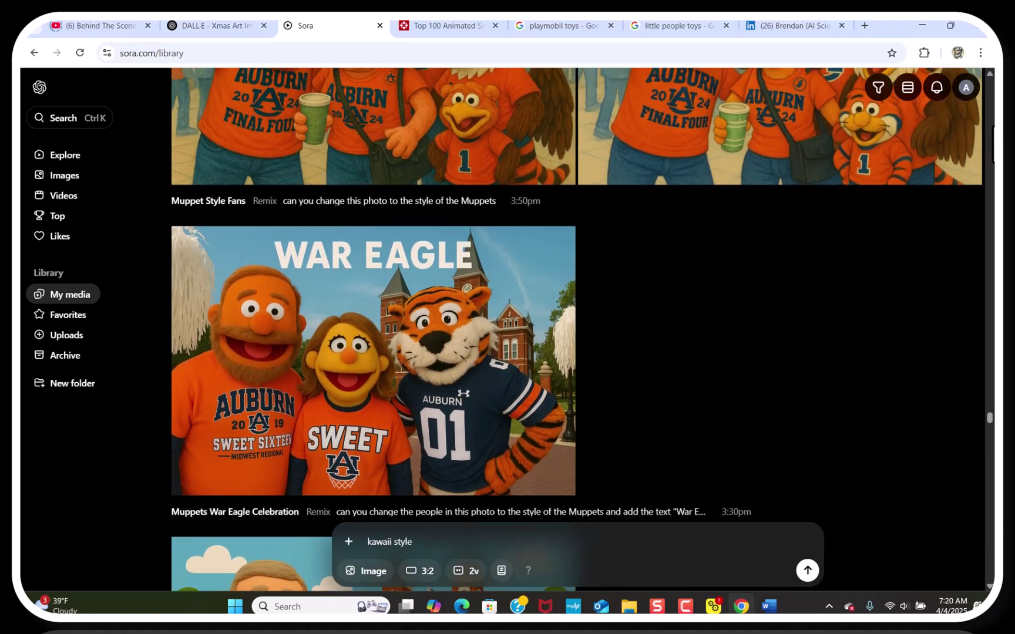
pyautogui.scroll(-3, 577, 329)
pyautogui.scroll(4, 578, 329)
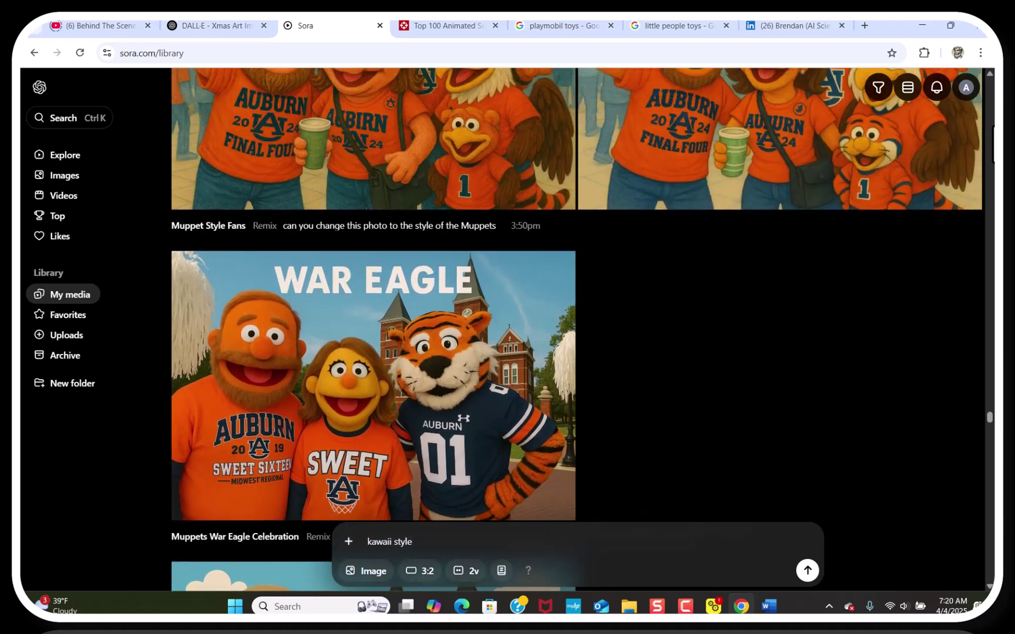
pyautogui.scroll(-4, 577, 329)
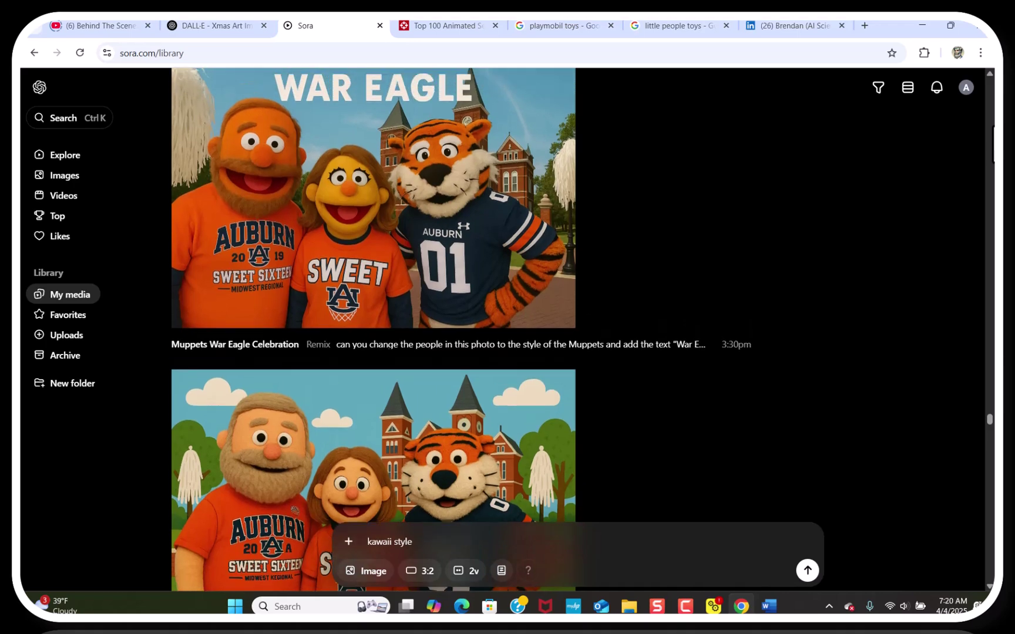
# - Review the Final Four fan remixes in Muppet, photorealistic Muppet, claymation, Pixar and children's puppet show styles
pyautogui.scroll(6, 577, 329)
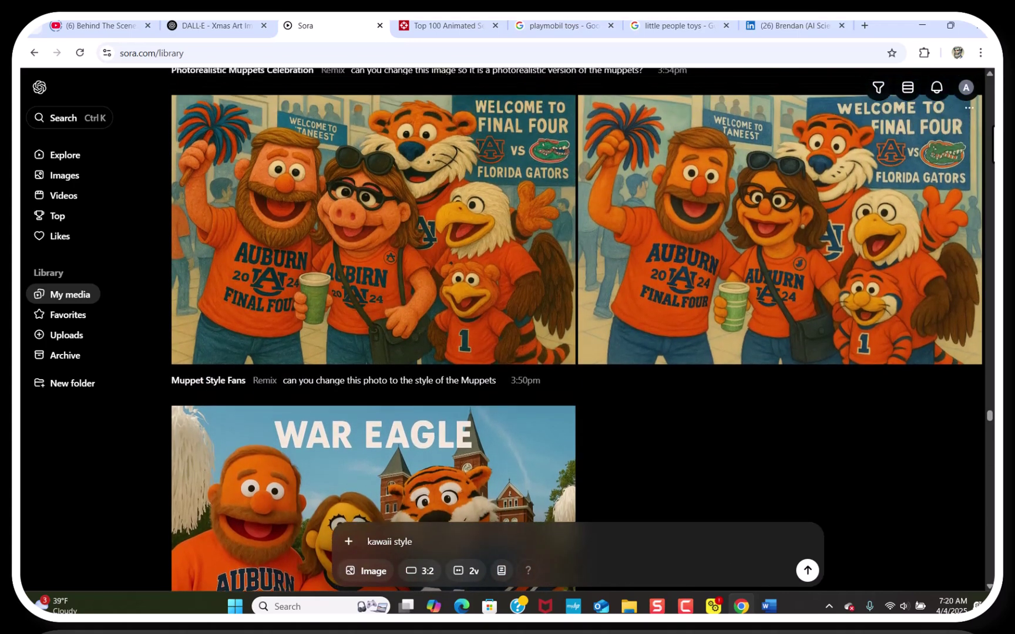
pyautogui.scroll(2, 577, 329)
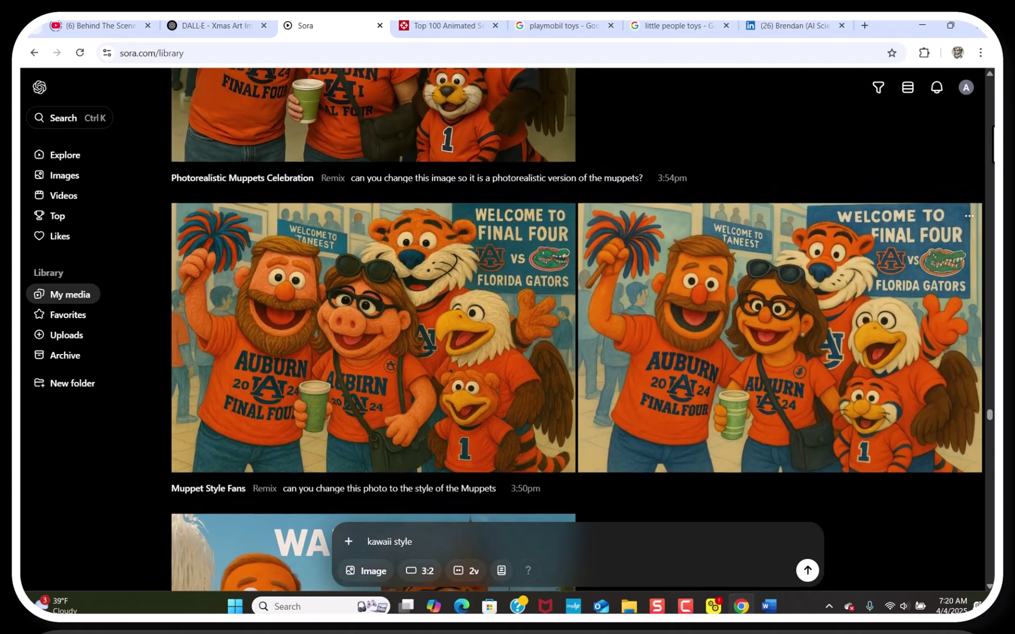
pyautogui.scroll(5, 578, 329)
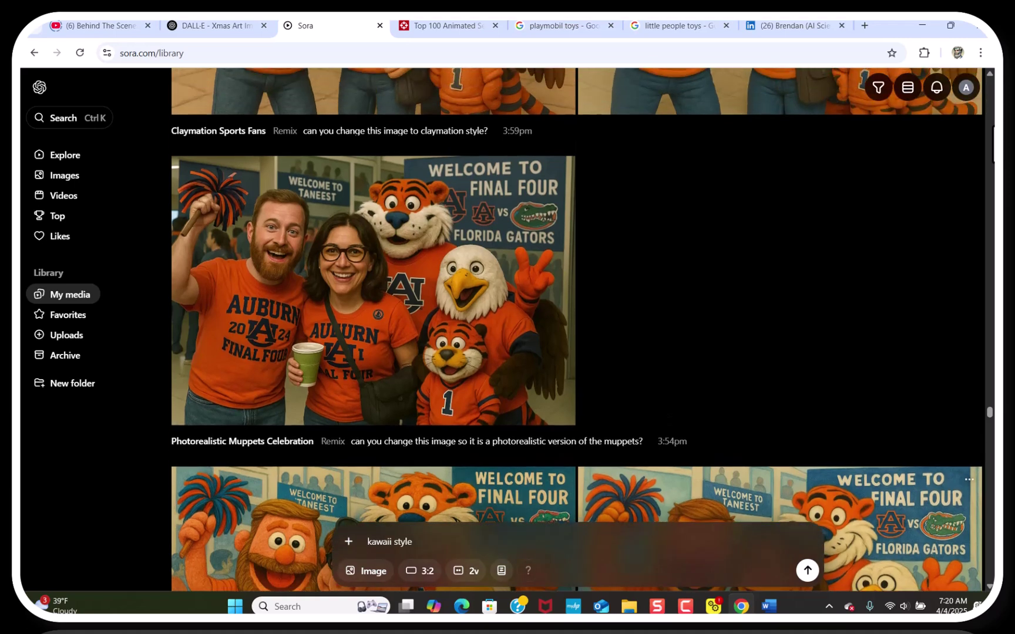
pyautogui.scroll(1, 577, 329)
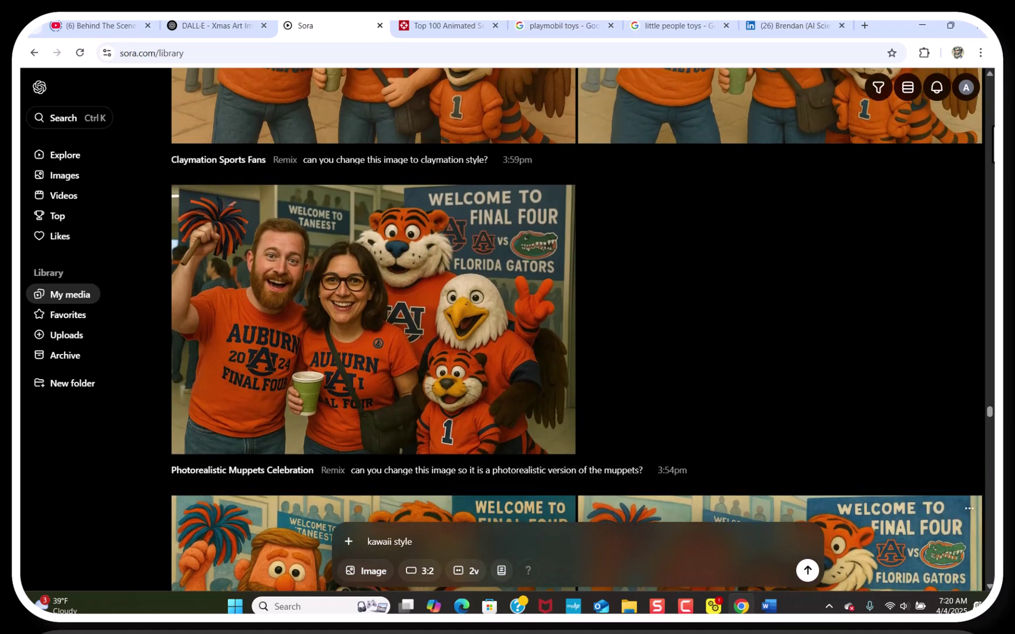
pyautogui.scroll(5, 578, 329)
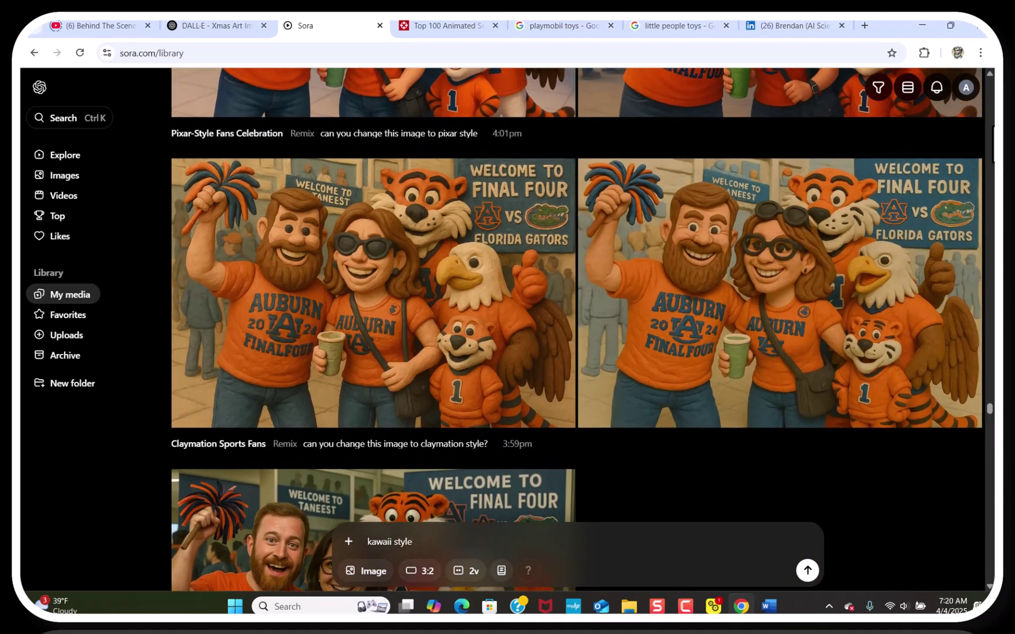
pyautogui.scroll(4, 578, 329)
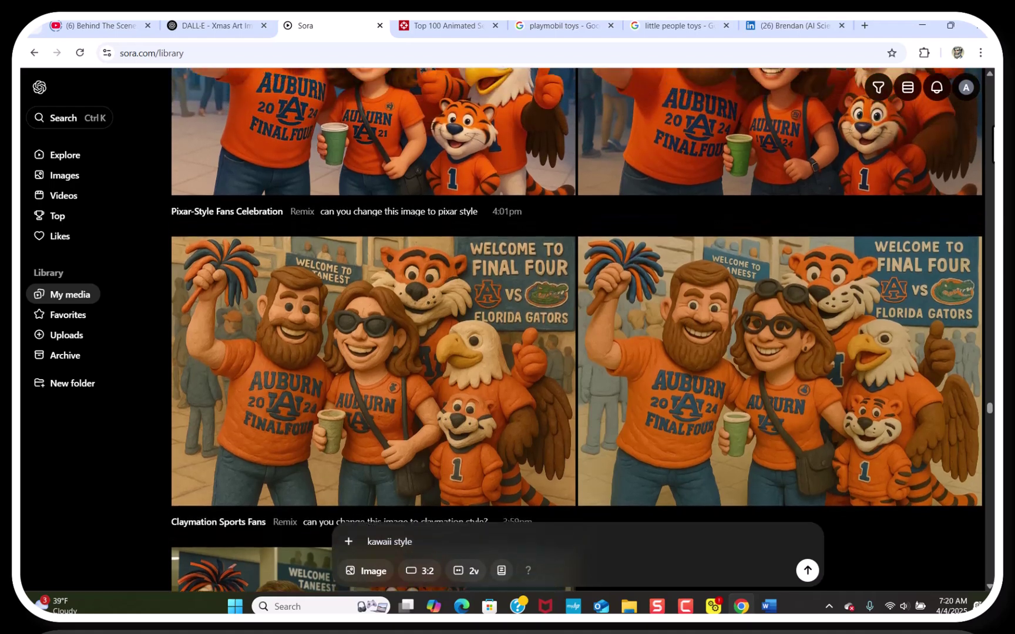
pyautogui.scroll(7, 577, 329)
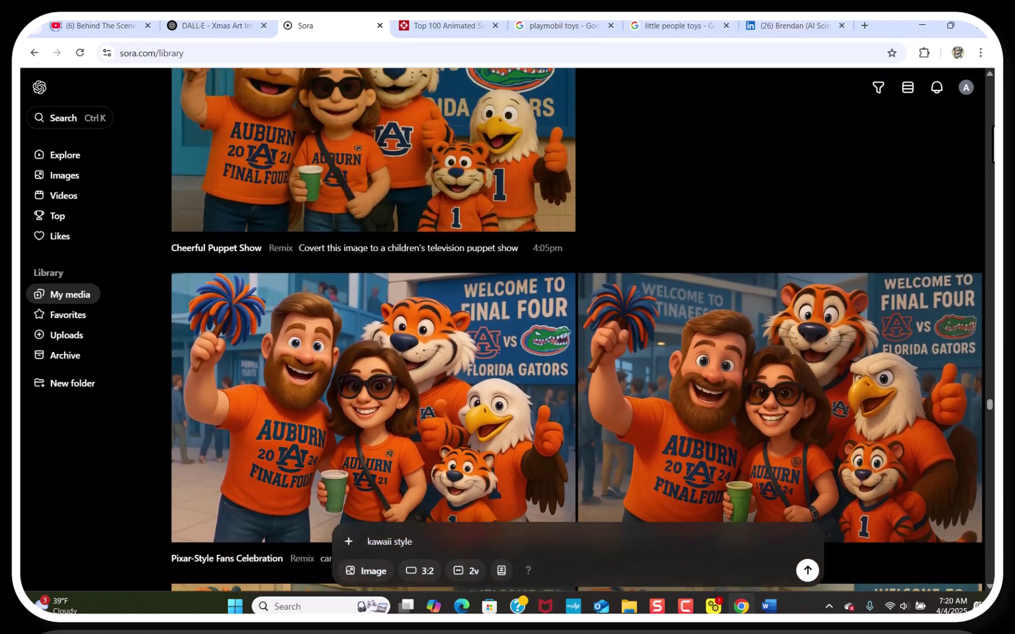
# - Examine the Van Gogh Lab Portrait and Haring-Style Scientist Illustration remixes and their prompts
pyautogui.scroll(5, 577, 329)
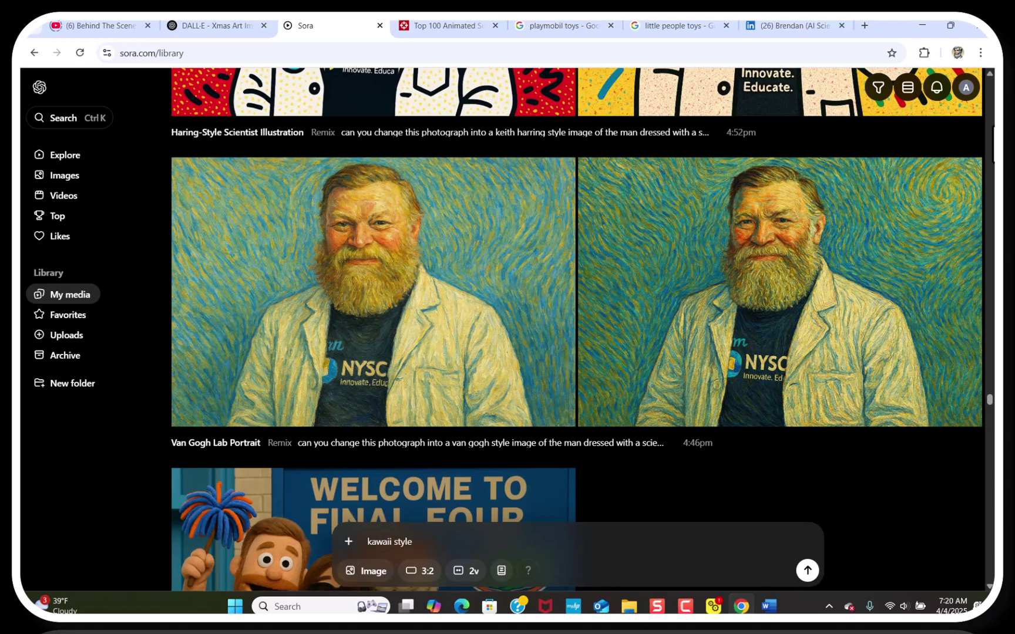
pyautogui.scroll(1, 577, 329)
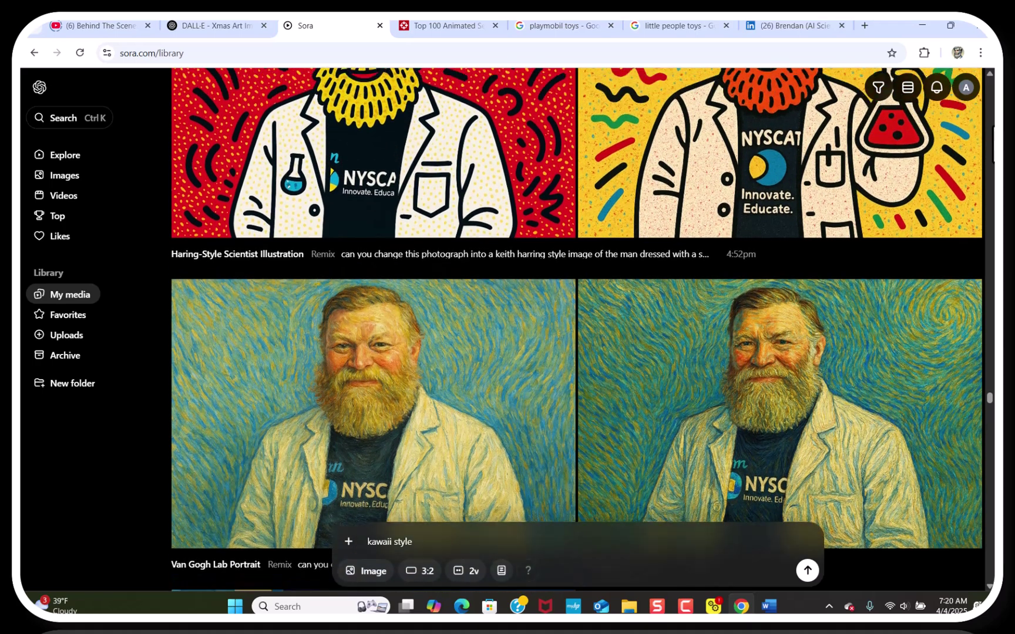
pyautogui.scroll(2, 577, 329)
pyautogui.scroll(1, 578, 329)
pyautogui.scroll(1, 577, 329)
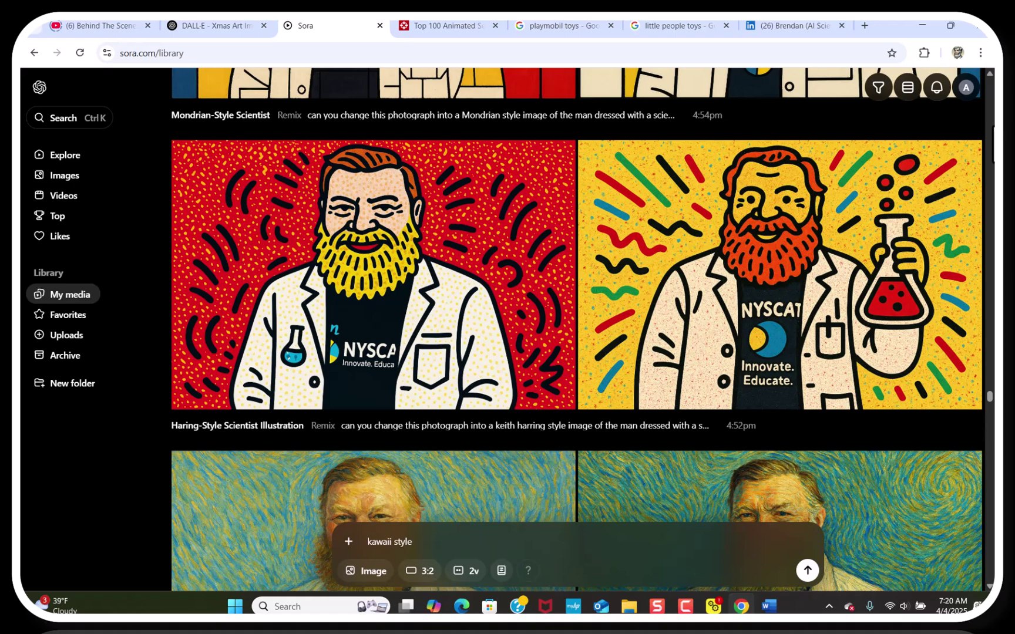
# - Review the Mondrian, Film Noir, Renaissance and Leonardo da Vinci style scientist remixes and their prompts
pyautogui.scroll(4, 578, 329)
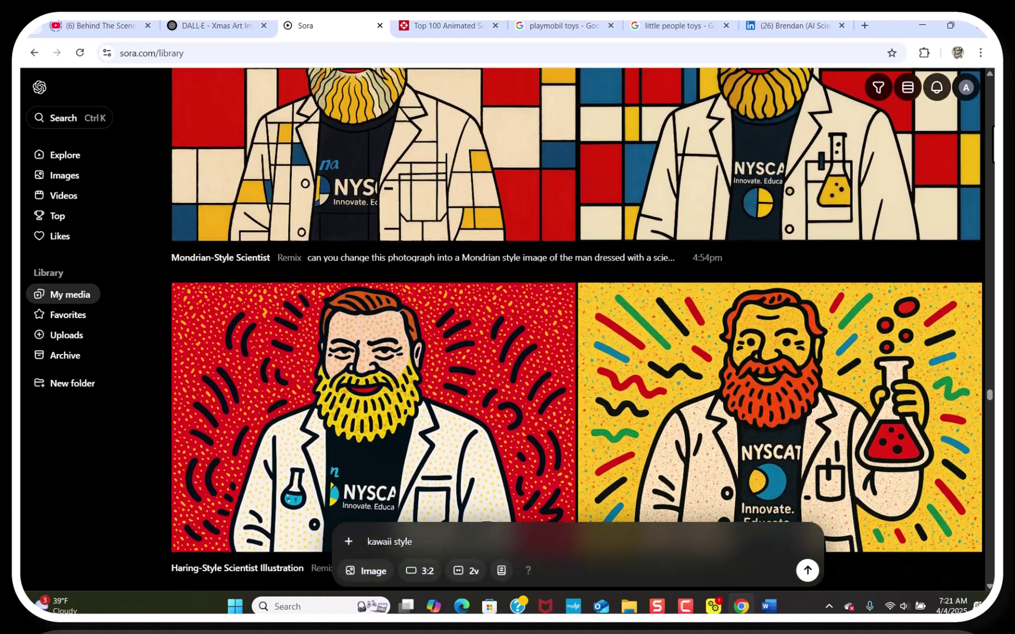
pyautogui.scroll(5, 577, 329)
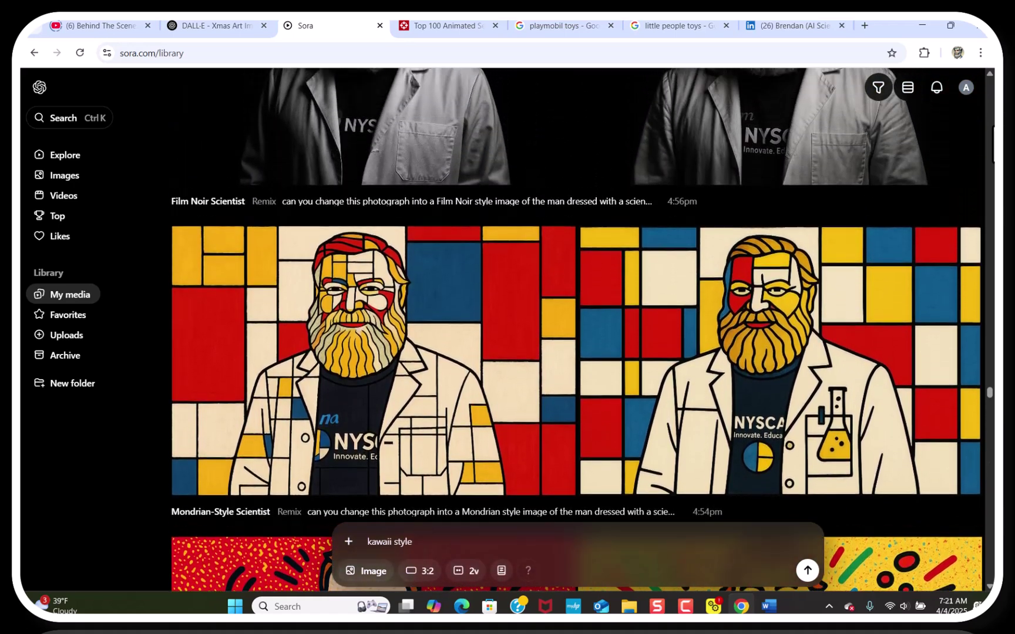
pyautogui.scroll(6, 577, 329)
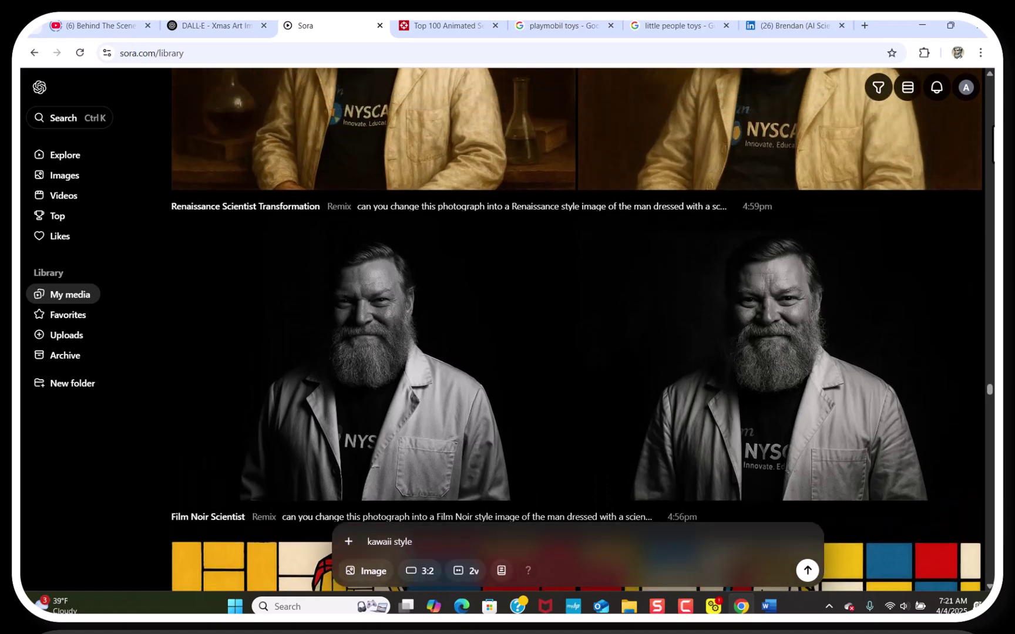
pyautogui.scroll(9, 578, 329)
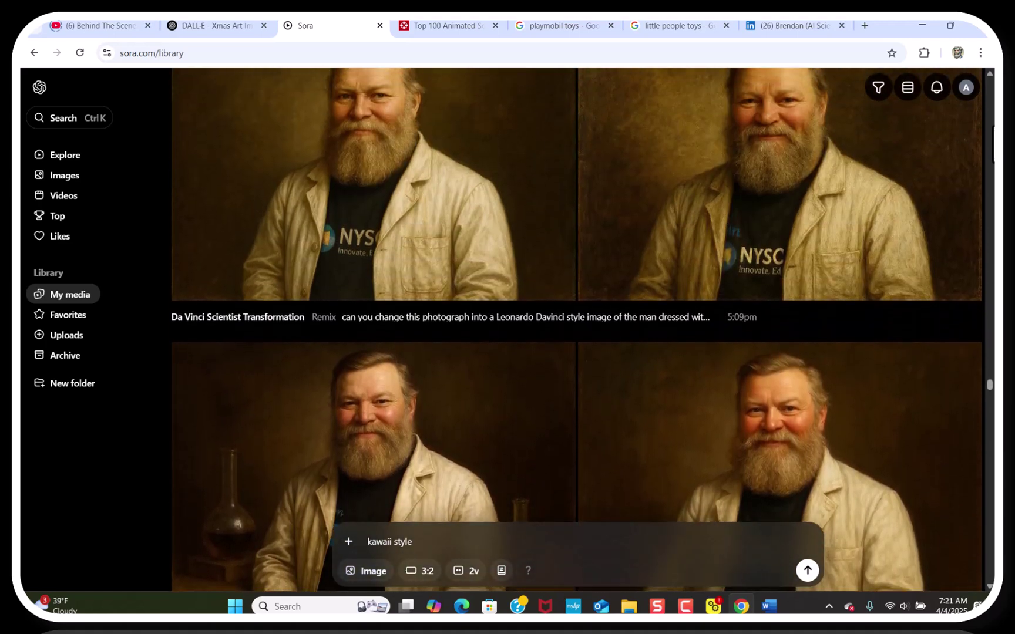
# - Review the Warhol and Manga style scientist remixes and their prompts
pyautogui.scroll(6, 578, 329)
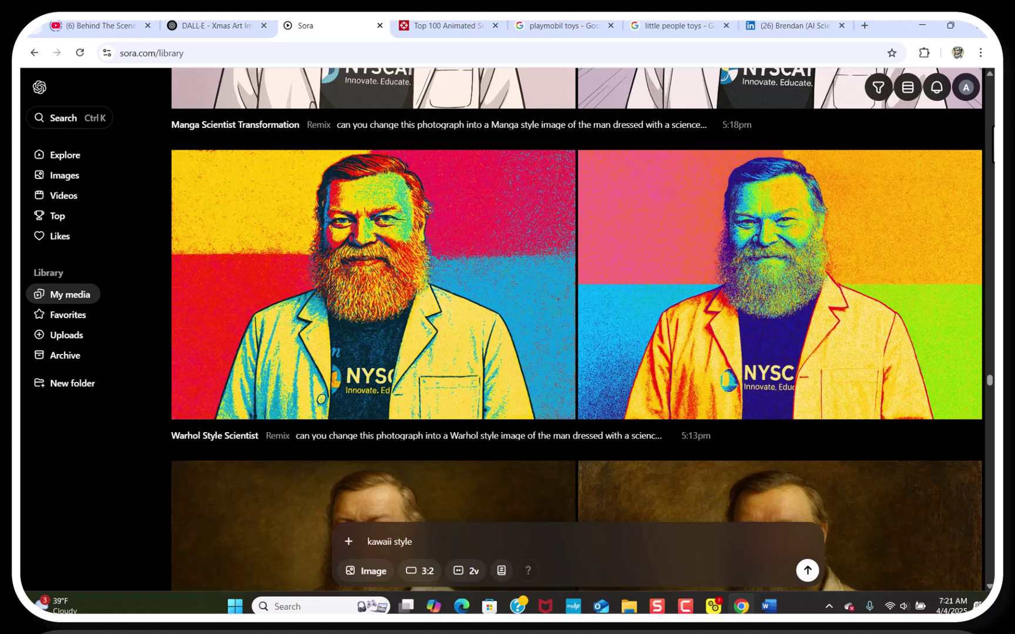
pyautogui.scroll(6, 577, 329)
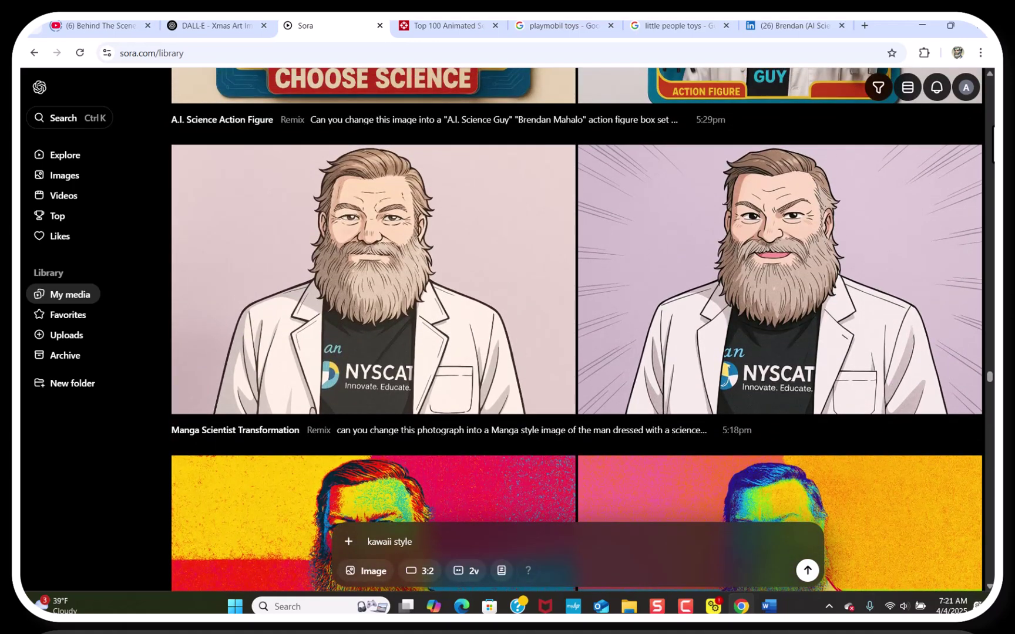
pyautogui.scroll(6, 577, 328)
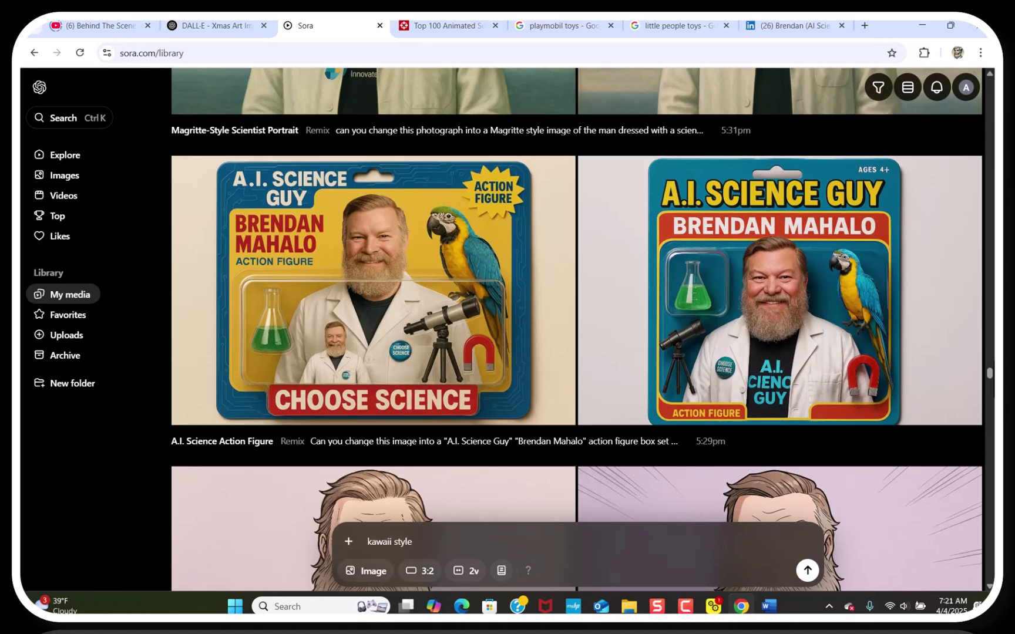
# - View the teal-packaged image of the boxed A.I. Science Action Figure remix at full size, then return to the library
pyautogui.scroll(3, 577, 329)
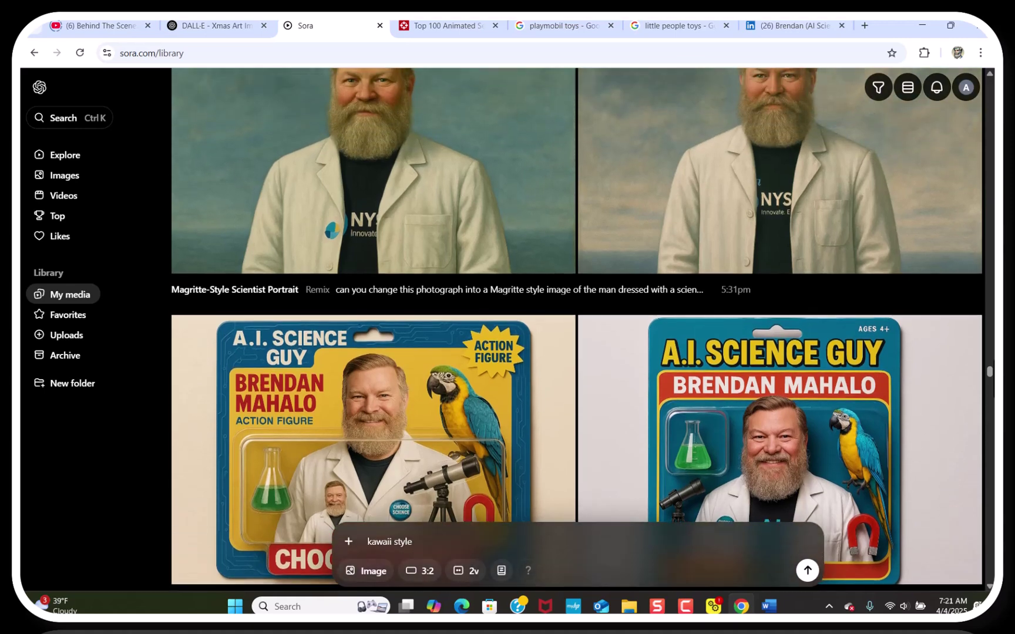
pyautogui.scroll(-3, 578, 329)
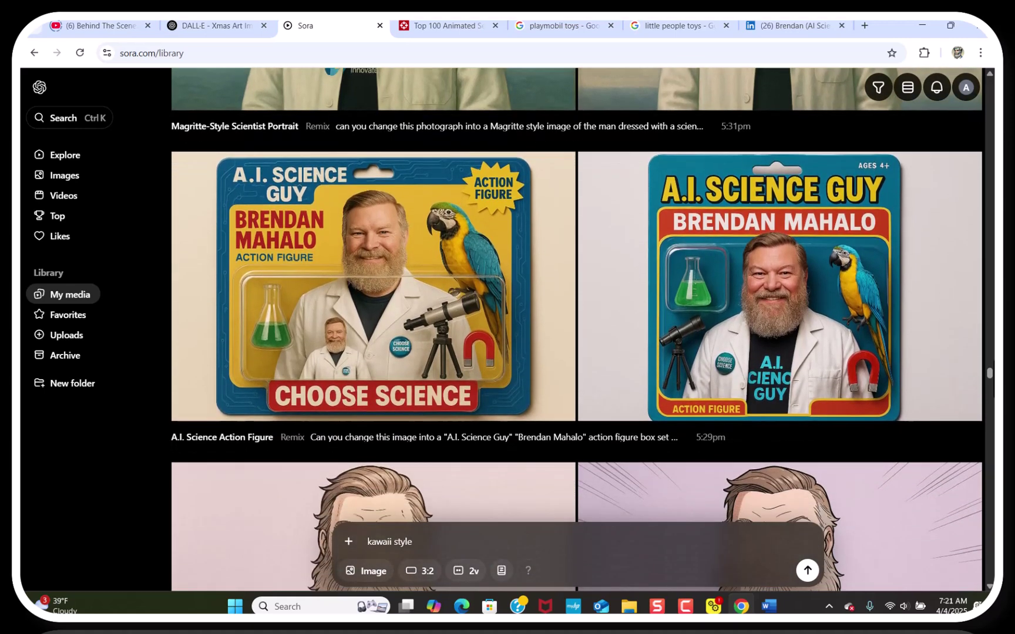
pyautogui.click(775, 288)
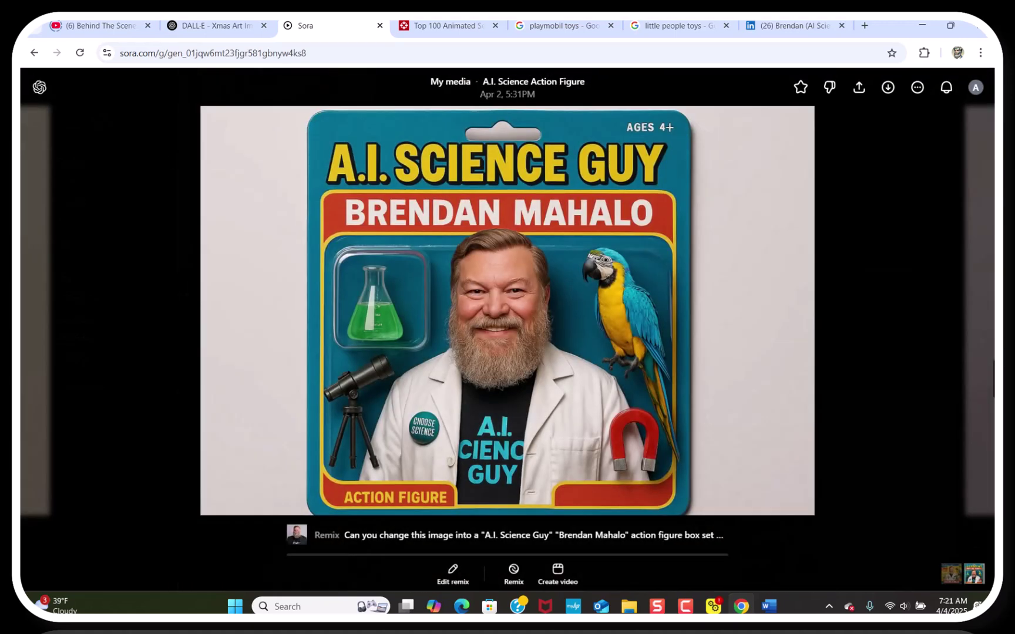
pyautogui.press('Escape')
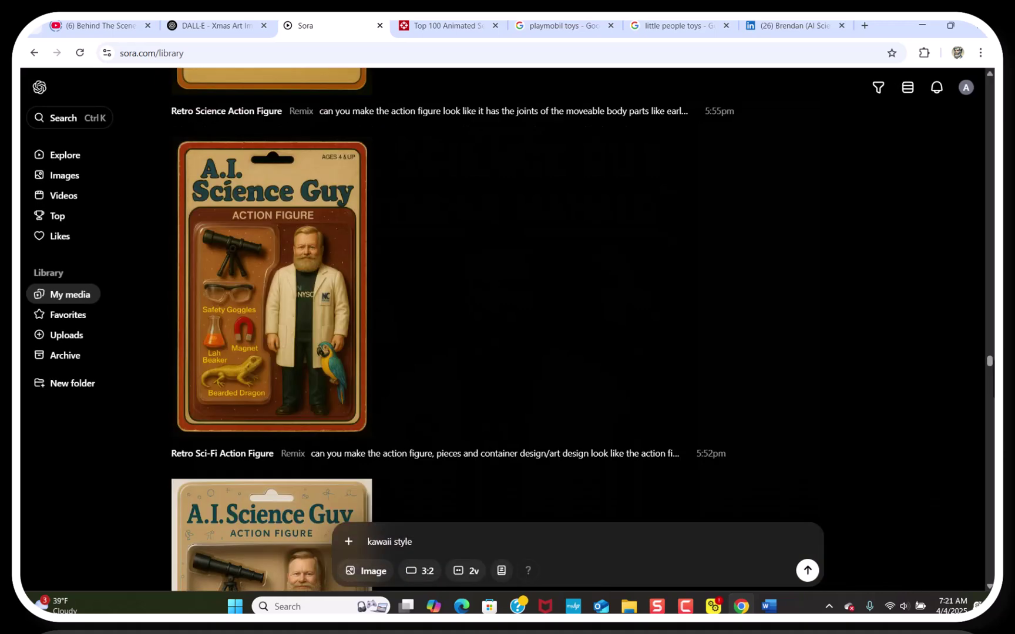
pyautogui.scroll(-20, 577, 329)
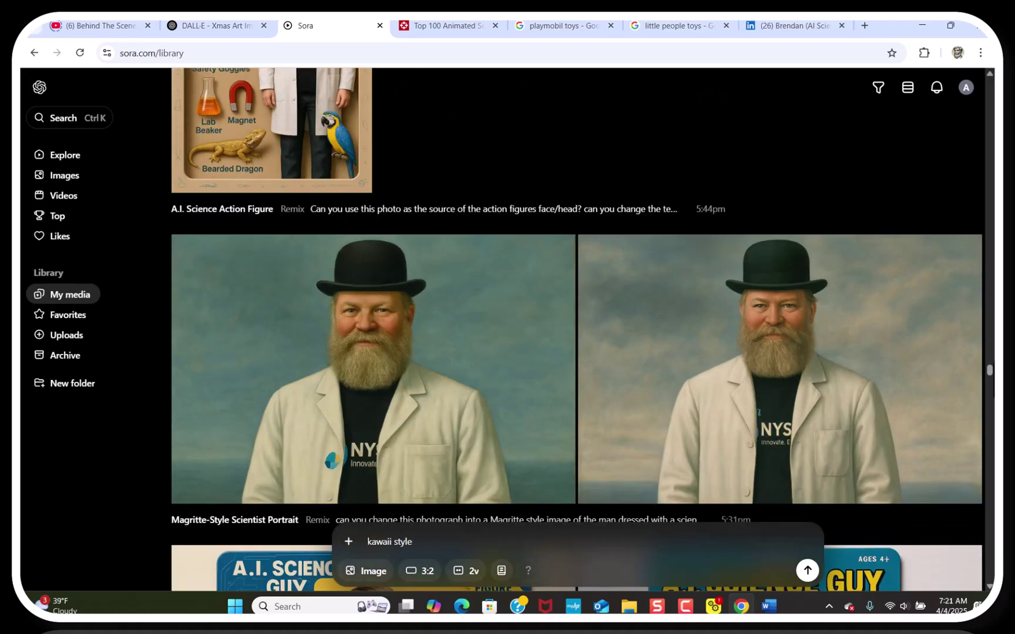
# - Examine the Magritte-Style Scientist Portrait and the A.I. Science Action Figure remix that uses a photo for the figure's face
pyautogui.scroll(3, 577, 329)
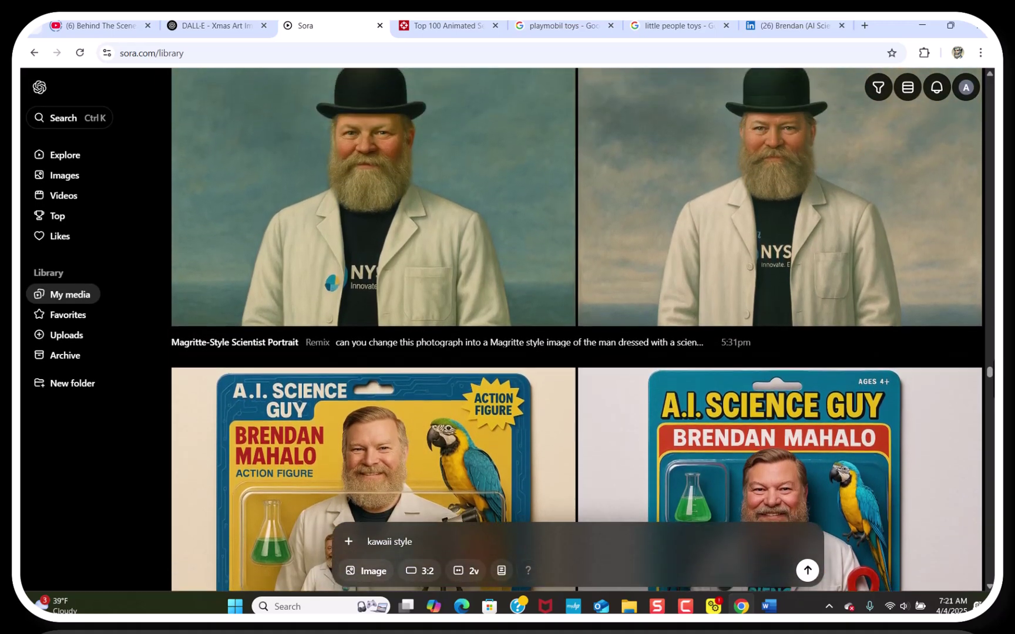
pyautogui.scroll(2, 577, 329)
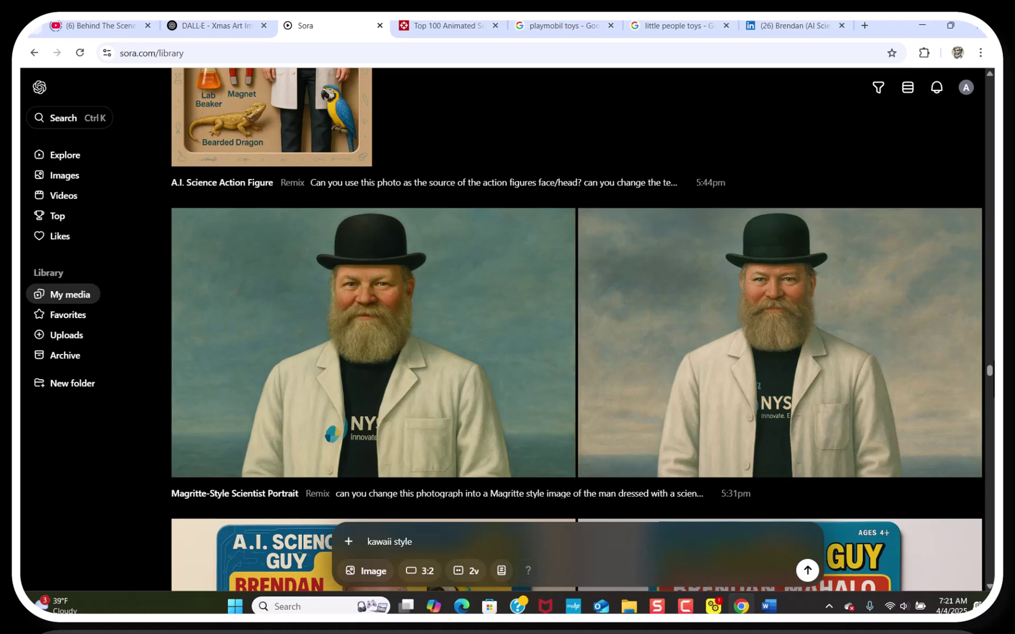
pyautogui.scroll(2, 577, 385)
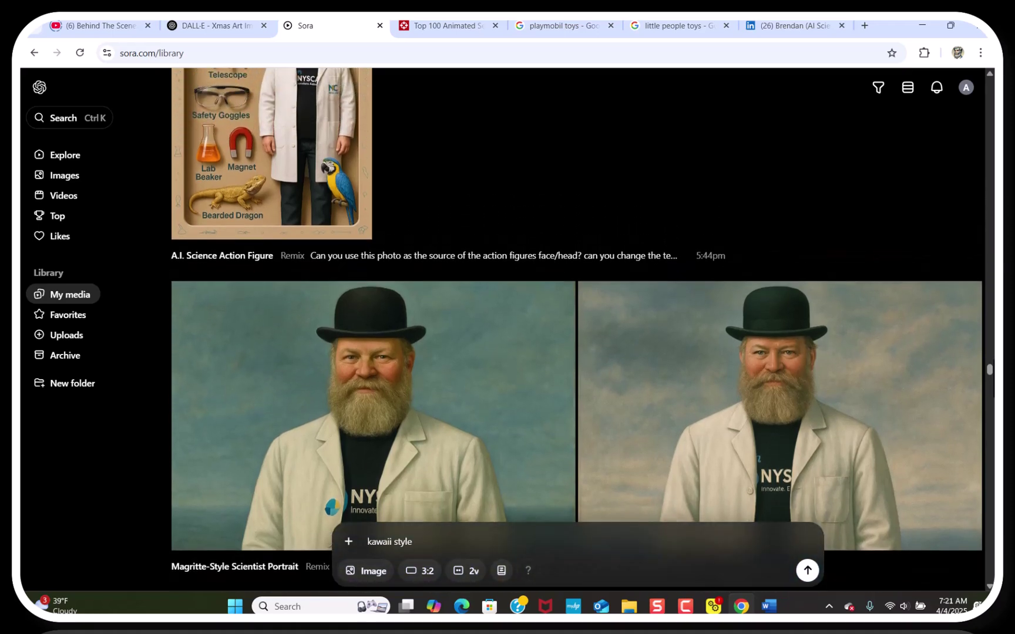
pyautogui.scroll(5, 578, 328)
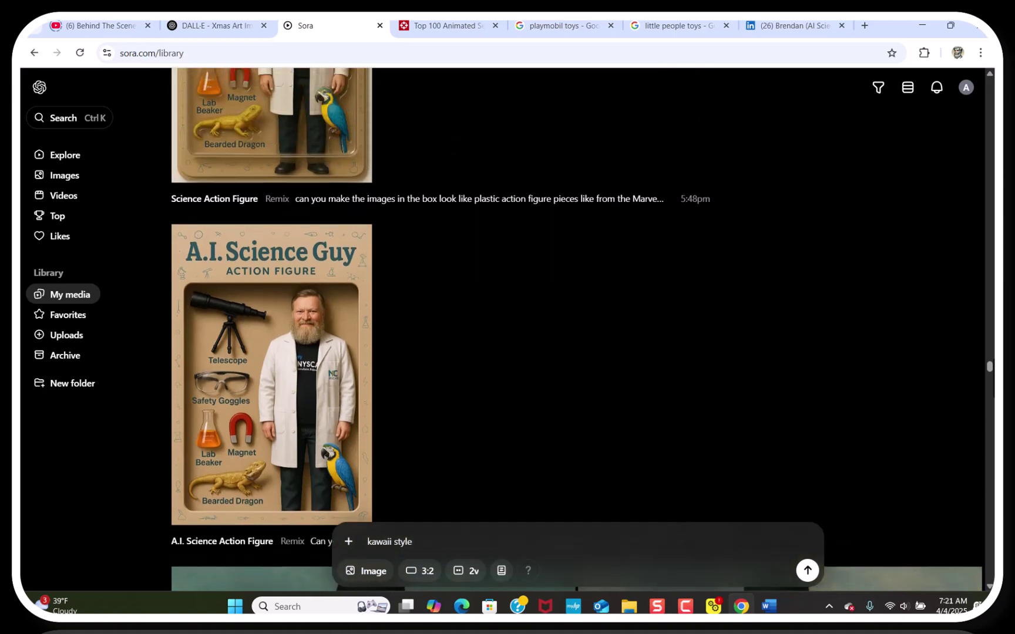
pyautogui.scroll(2, 578, 329)
pyautogui.scroll(-3, 577, 329)
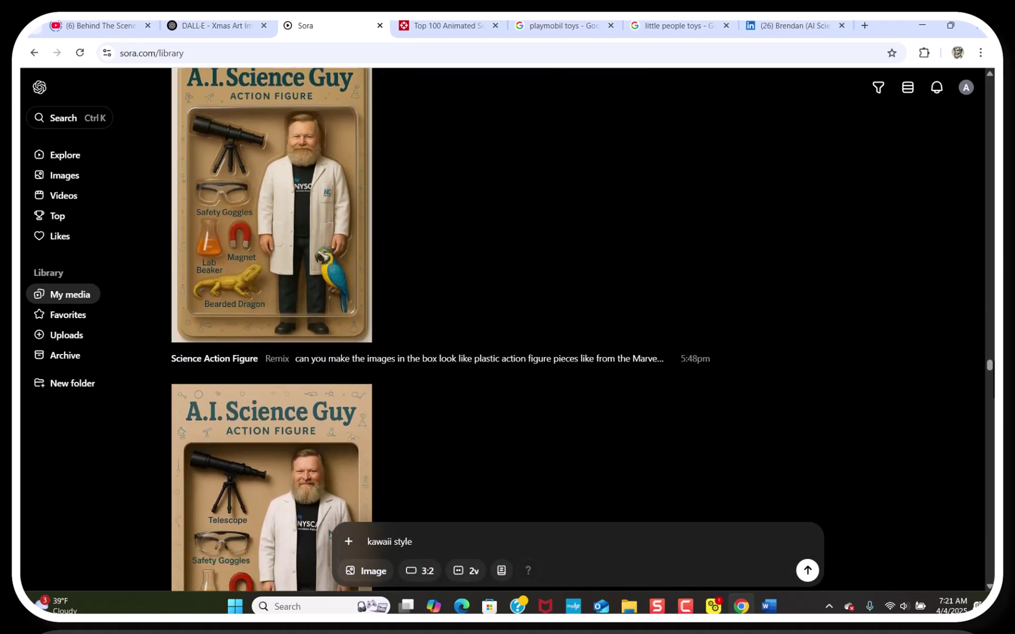
pyautogui.scroll(-1, 578, 329)
pyautogui.scroll(1, 578, 328)
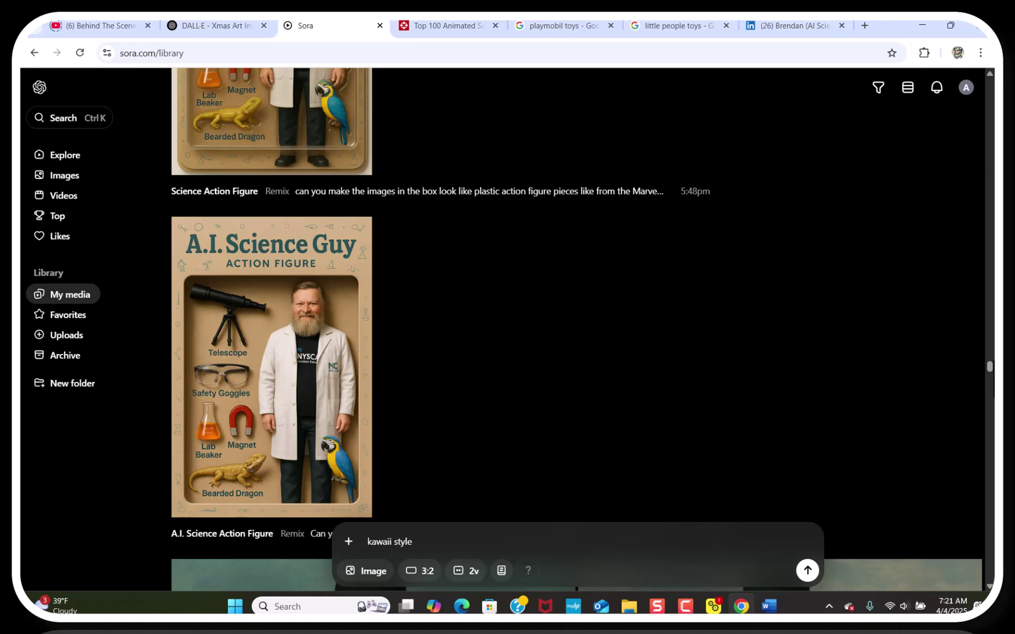
# - Compare the plastic, retro sci-fi, jointed retro, cartoon and EdTech Collection action figure remixes and their prompts
pyautogui.scroll(4, 578, 329)
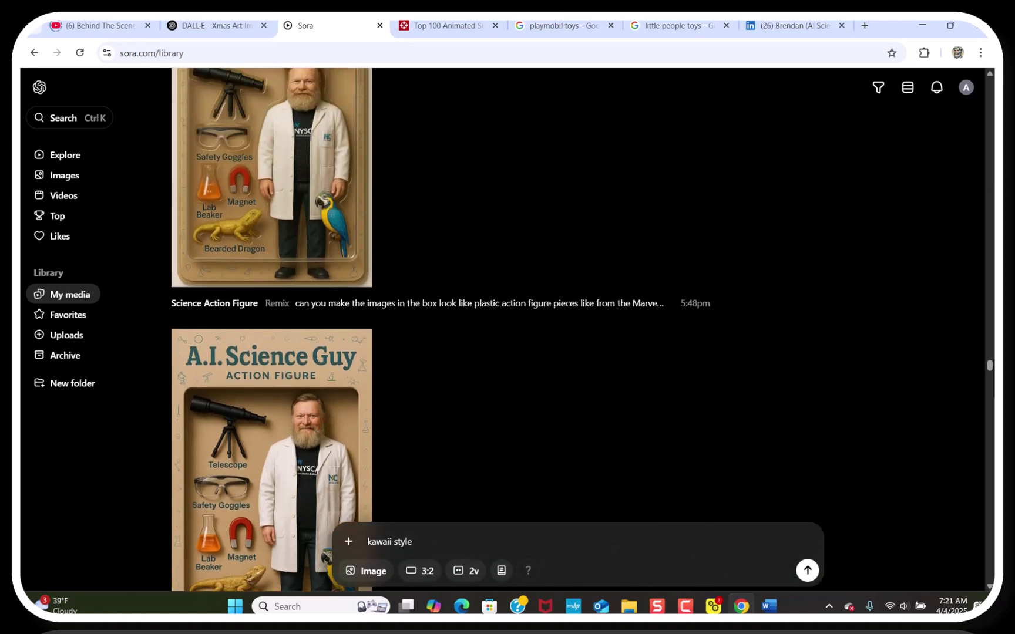
pyautogui.scroll(5, 578, 329)
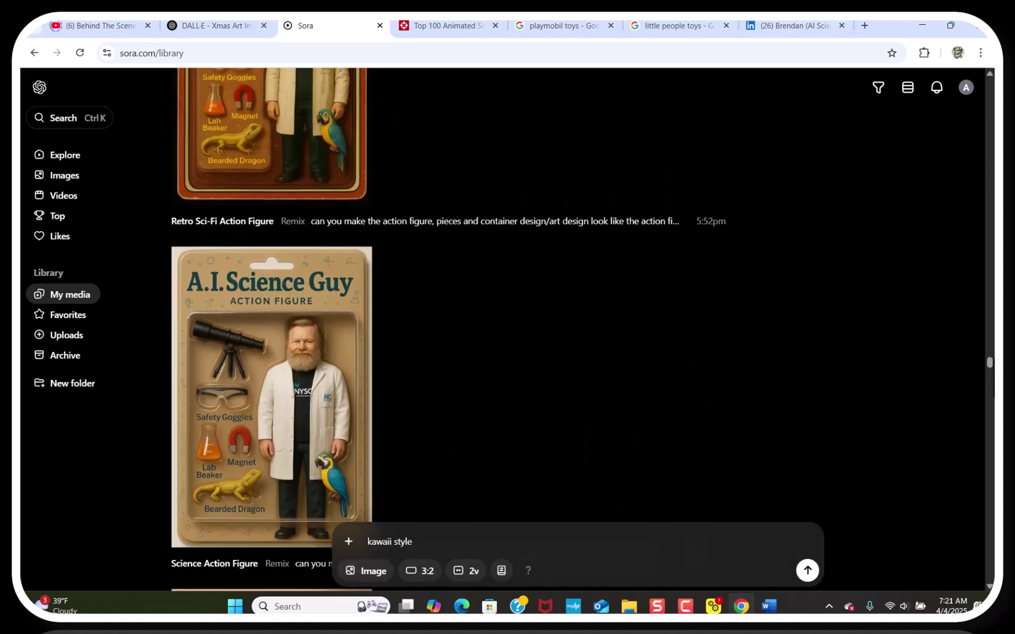
pyautogui.scroll(5, 577, 329)
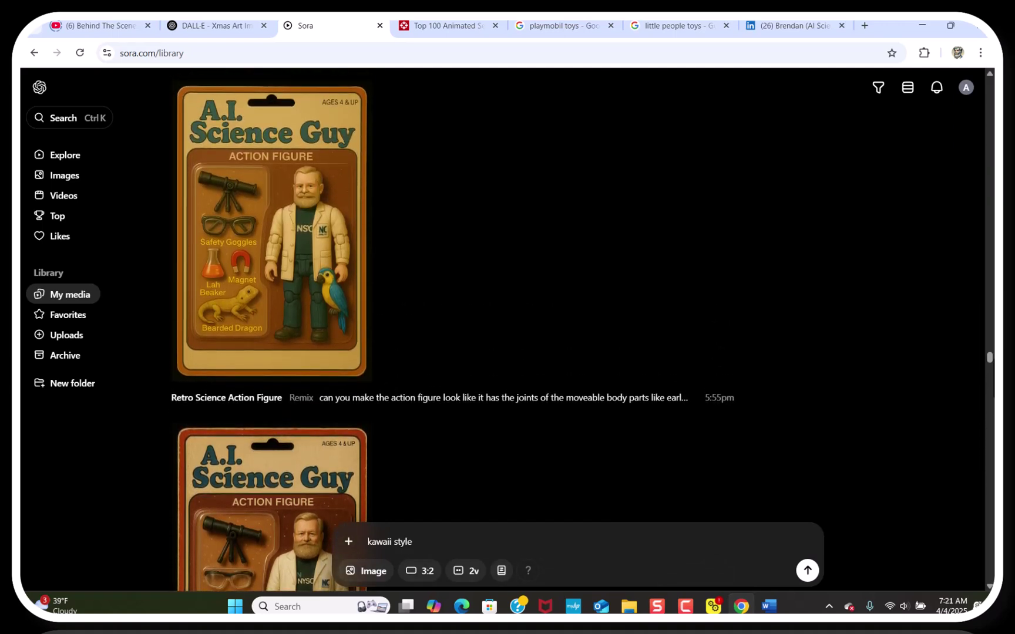
pyautogui.scroll(5, 452, 293)
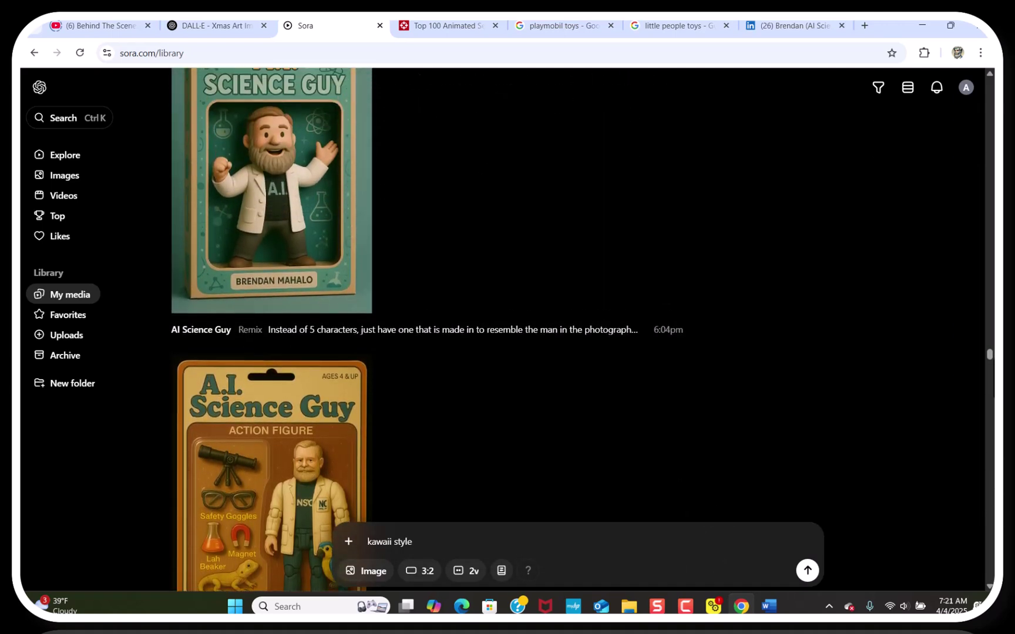
pyautogui.scroll(6, 452, 329)
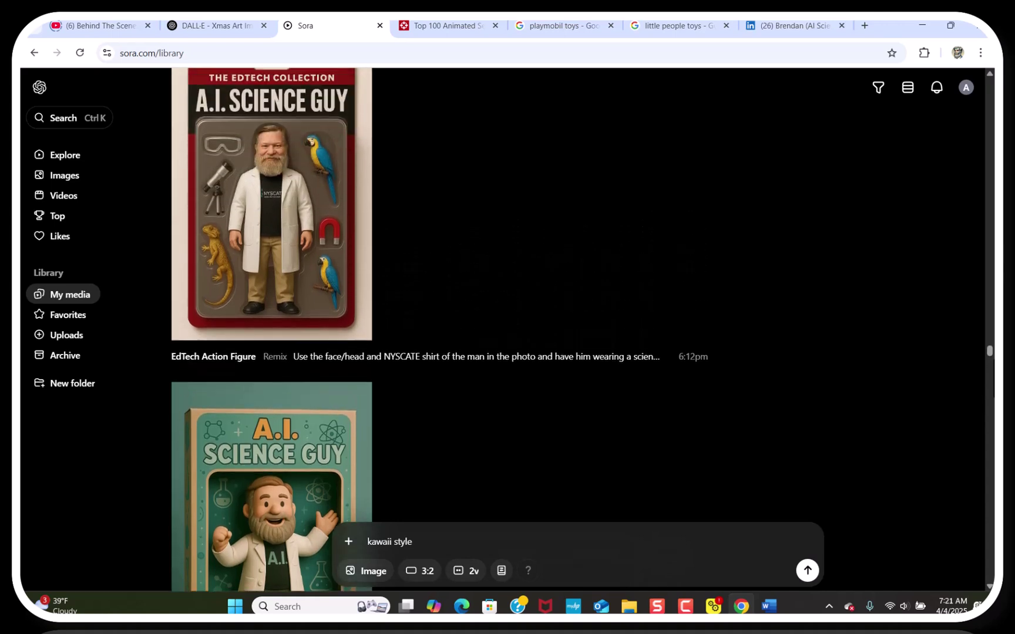
pyautogui.scroll(1, 453, 329)
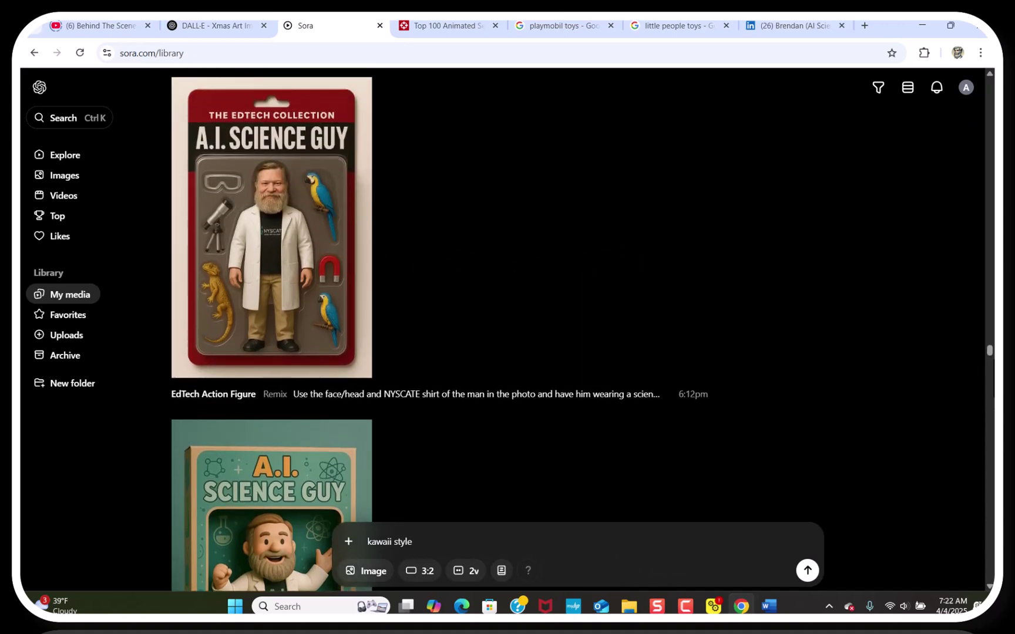
# - Review the Cartoon Scientist with Beaker, Rubber Hose, Rick and Morty, Dragon Ball Z and Cloudy with a Chance of Meatballs remixes
pyautogui.scroll(6, 453, 328)
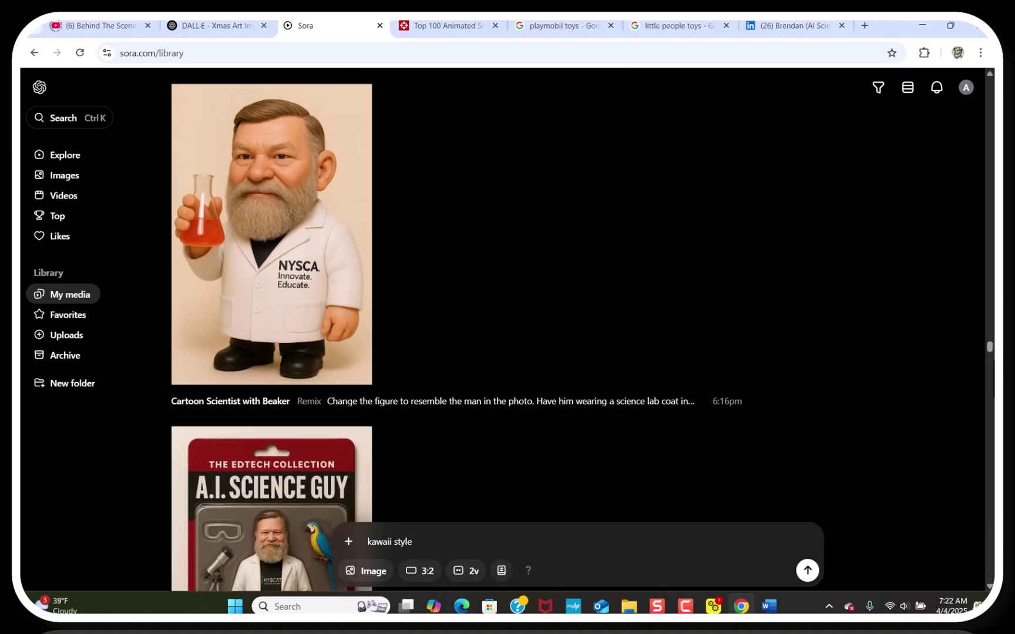
pyautogui.scroll(1, 453, 329)
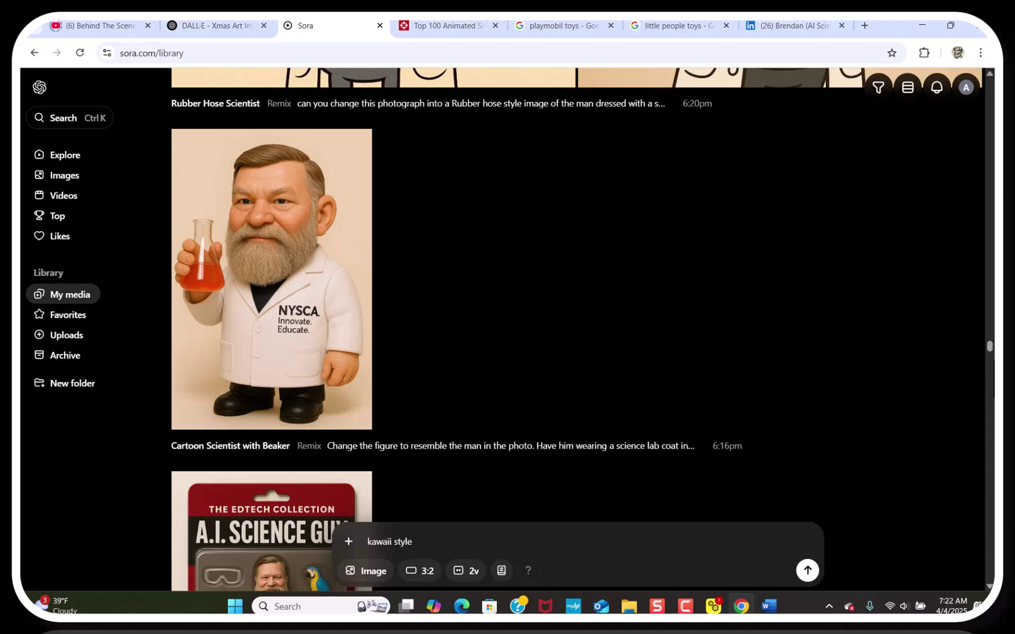
pyautogui.scroll(5, 576, 329)
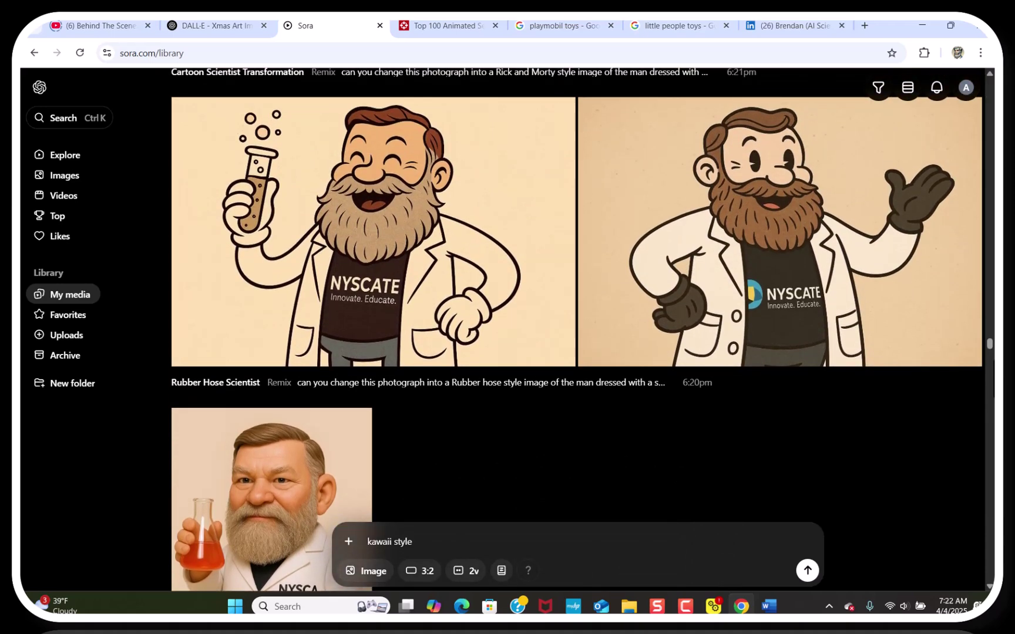
pyautogui.scroll(6, 577, 329)
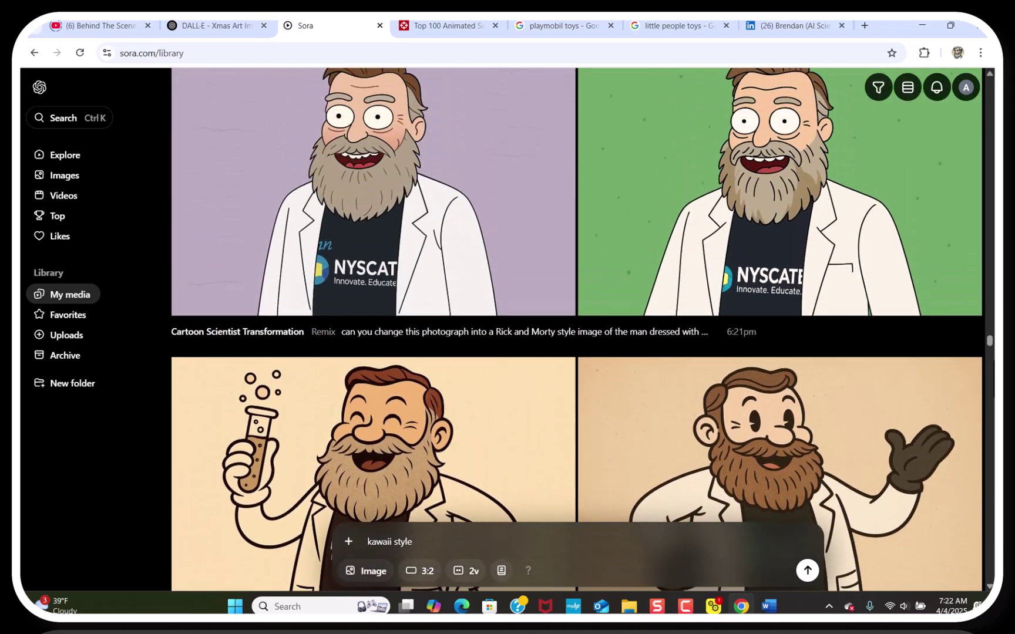
pyautogui.scroll(5, 576, 329)
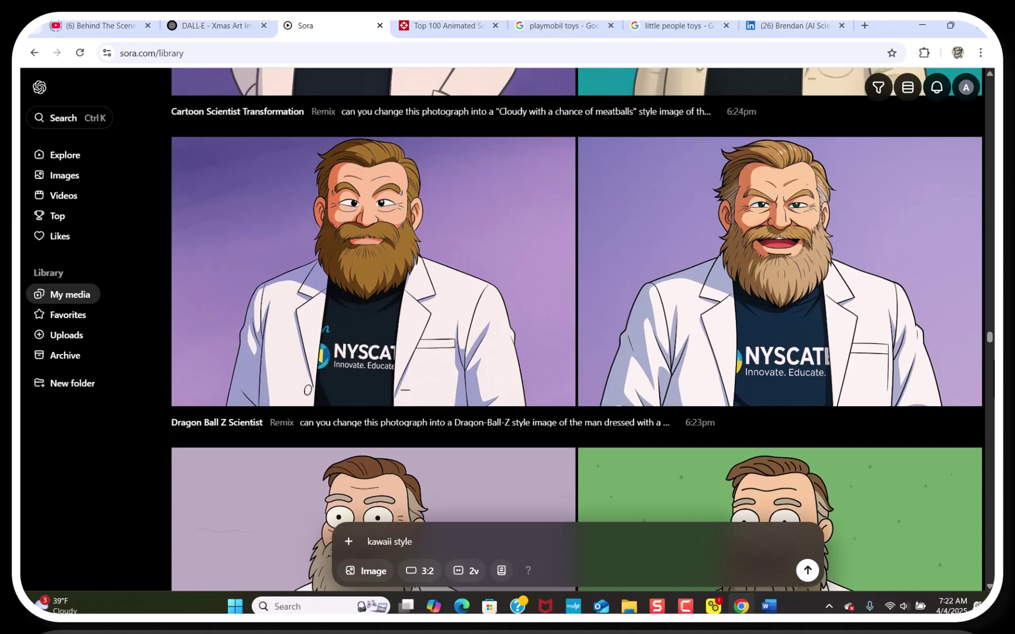
pyautogui.scroll(4, 576, 329)
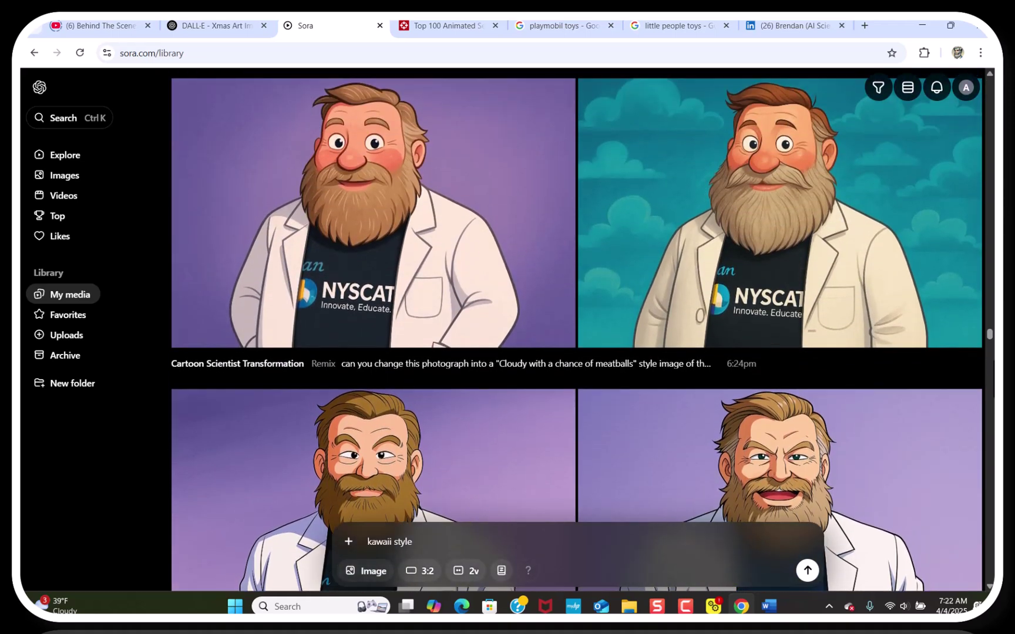
# - Review the Bernini, Cyberpunk, Wallace and Gromit and Retro Futurism style scientist remixes and their prompts
pyautogui.scroll(5, 576, 329)
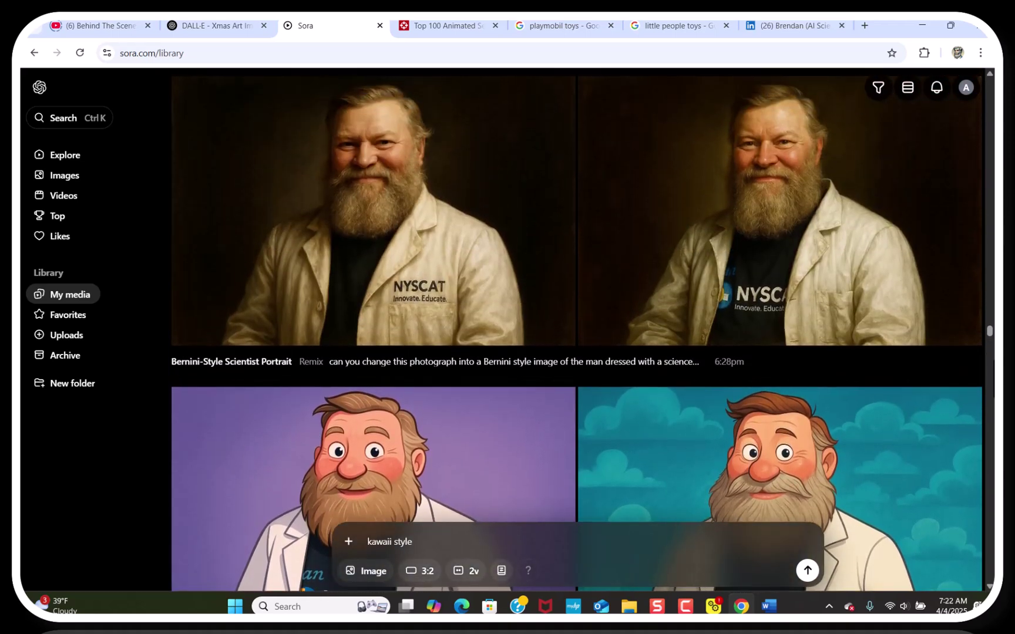
pyautogui.scroll(5, 576, 328)
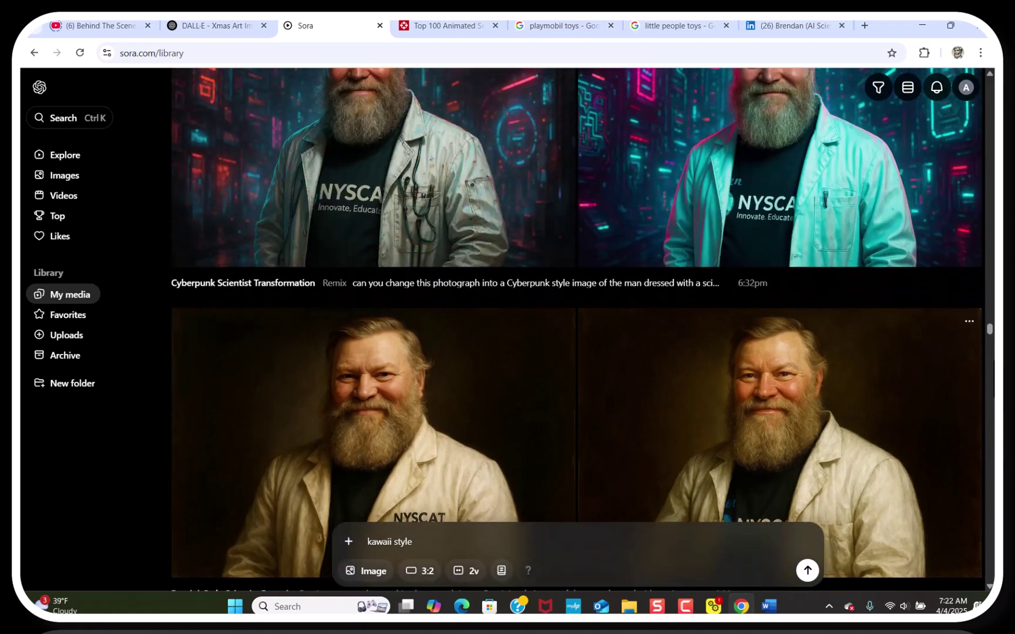
pyautogui.scroll(5, 577, 329)
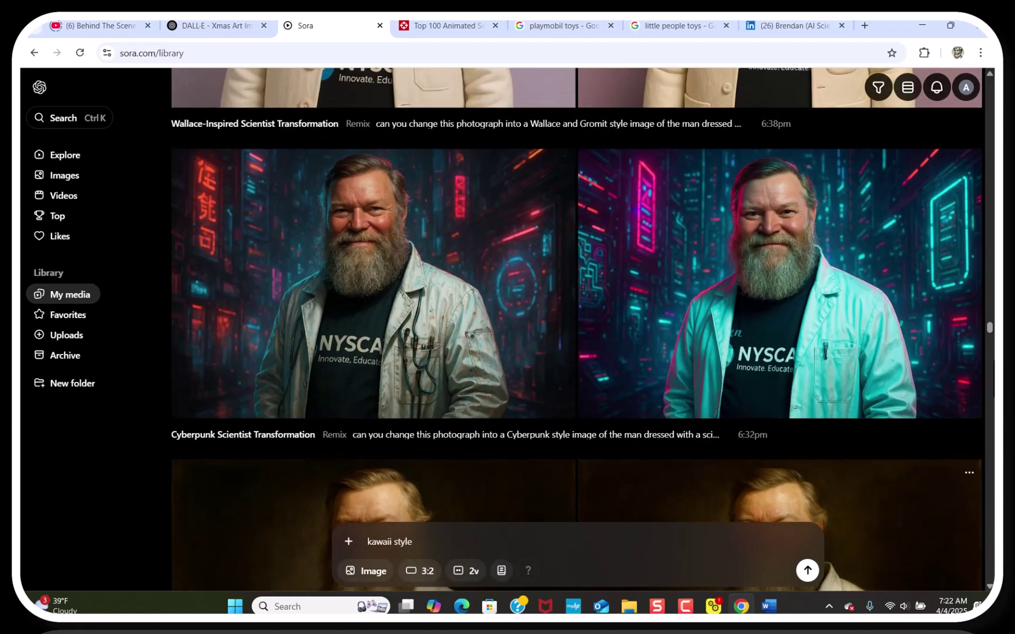
pyautogui.scroll(3, 576, 329)
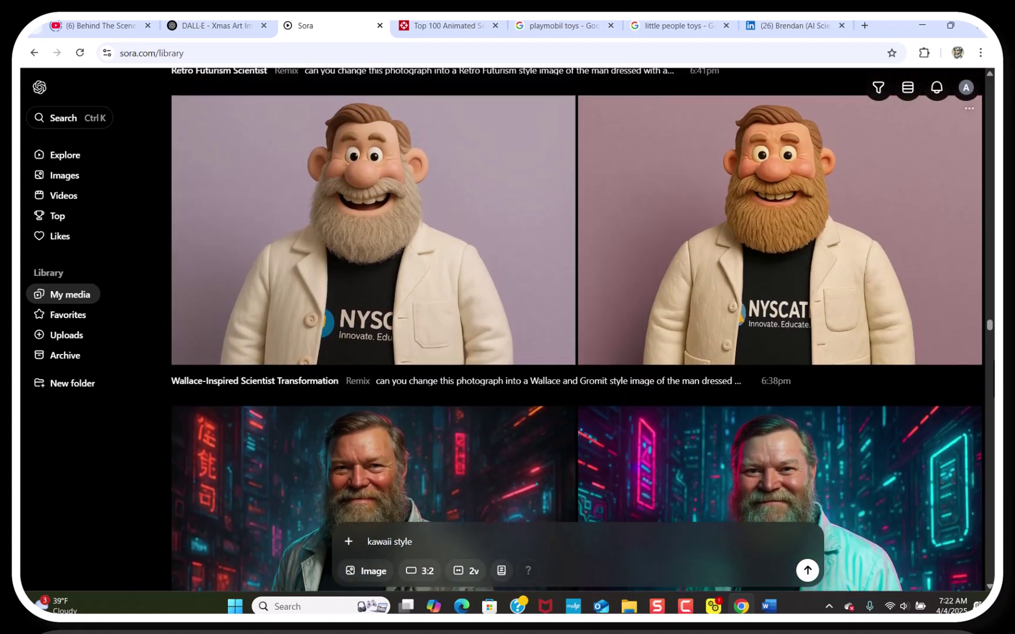
pyautogui.scroll(4, 576, 329)
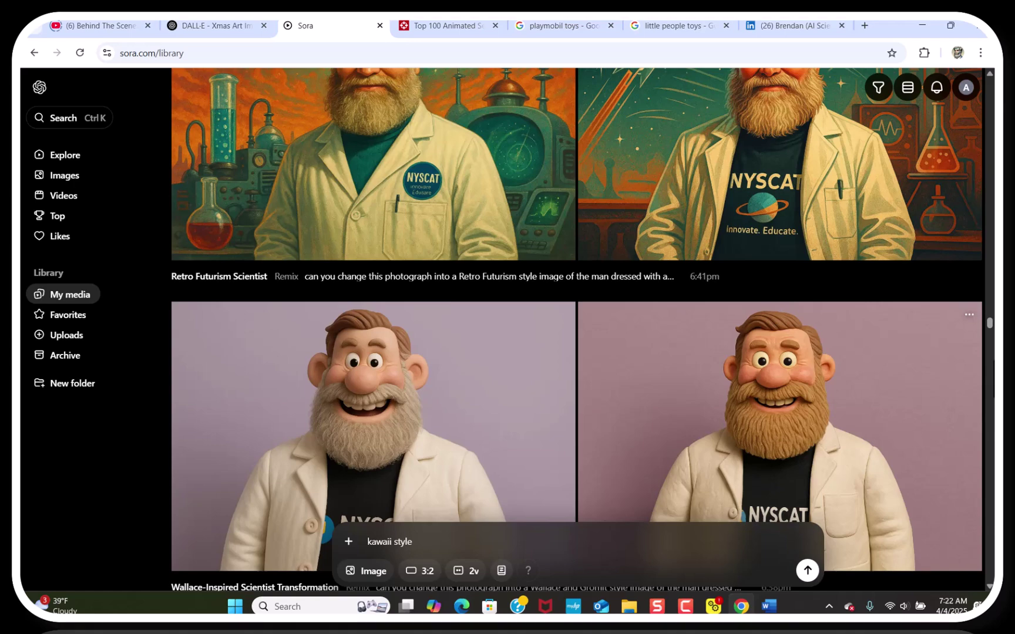
pyautogui.scroll(2, 576, 329)
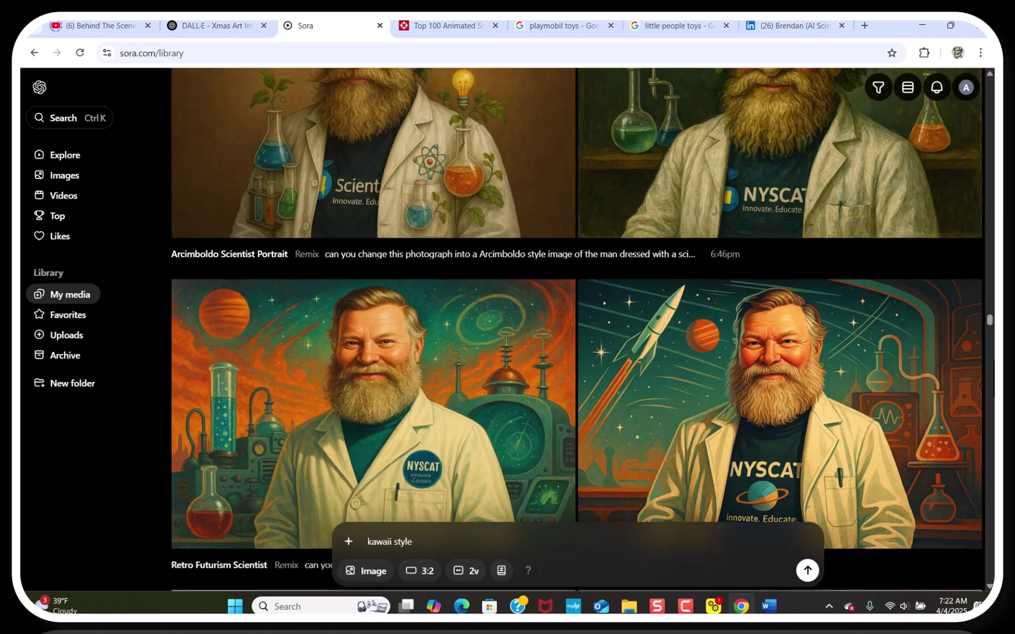
# - Examine the Arcimboldo Scientist Portrait and the Helmut Newton style Science Lab Transformation remixes with their prompts
pyautogui.scroll(2, 576, 329)
pyautogui.scroll(1, 587, 329)
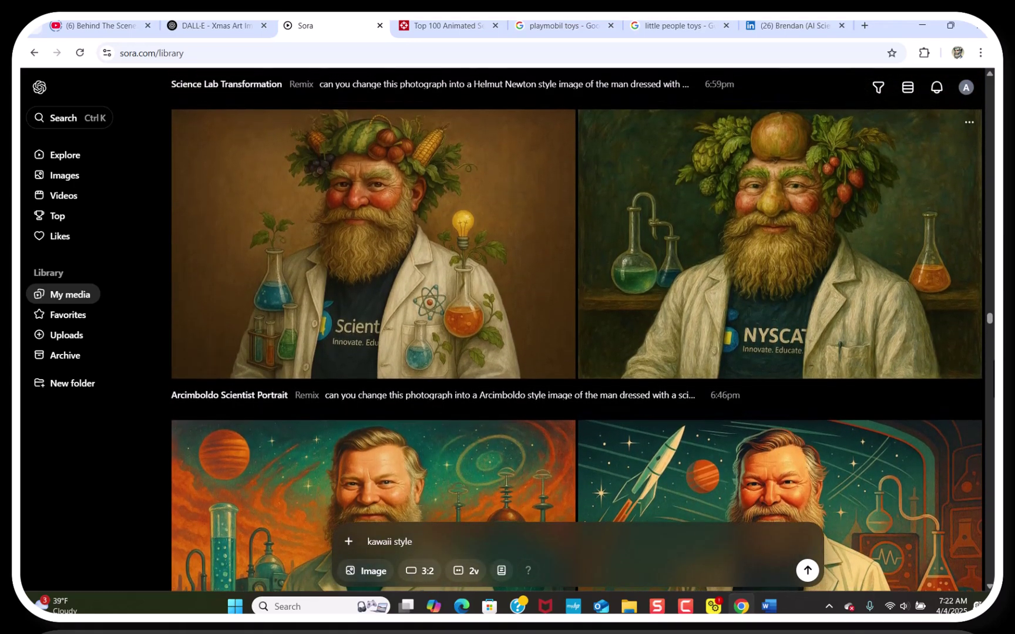
pyautogui.scroll(2, 576, 329)
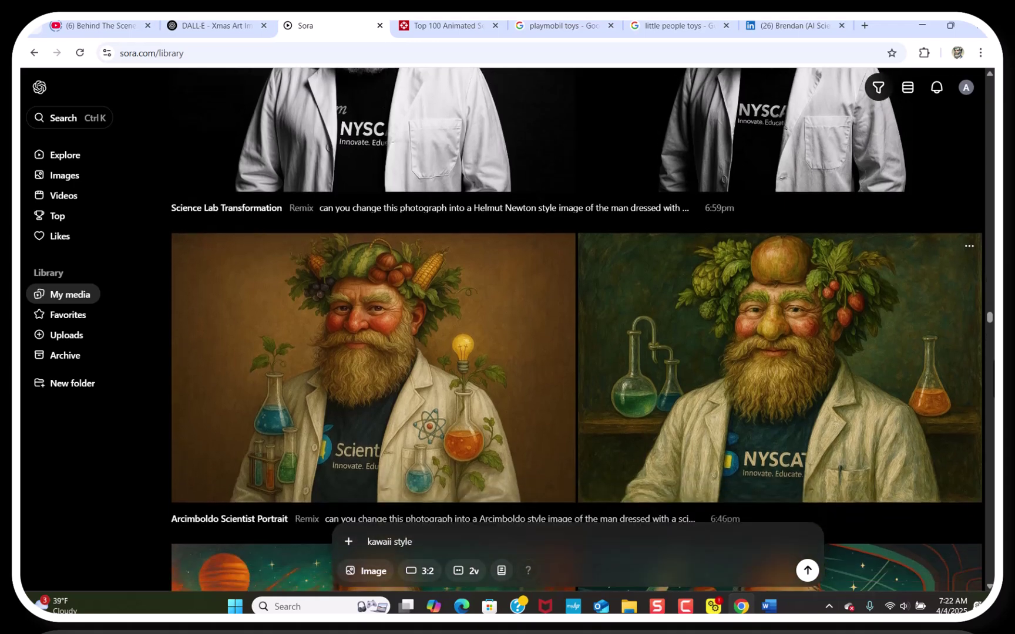
pyautogui.scroll(-2, 577, 329)
pyautogui.scroll(1, 576, 329)
pyautogui.scroll(4, 576, 329)
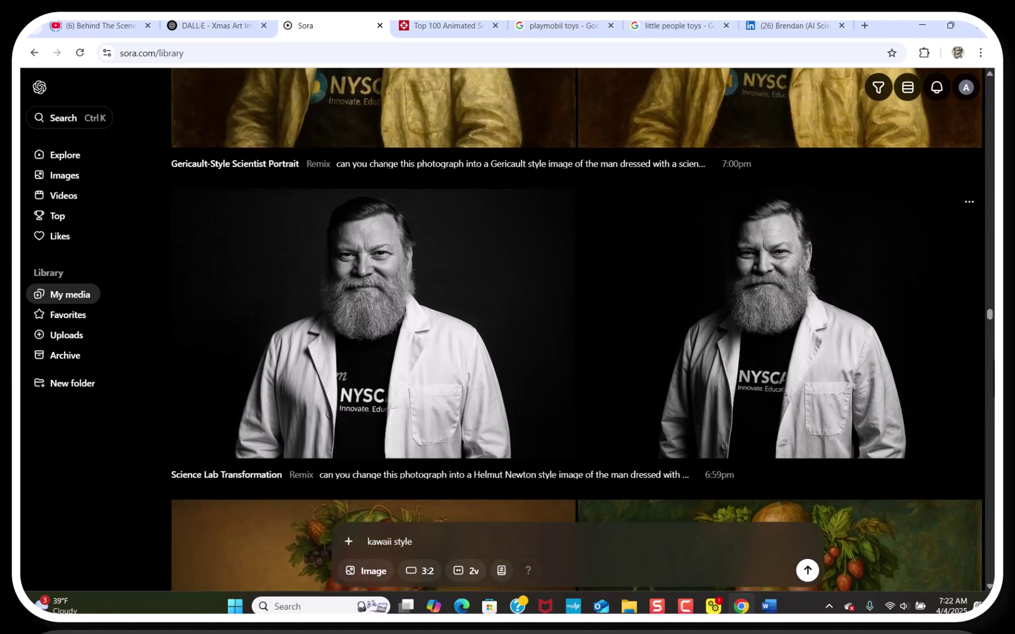
# - Review the Gericault, Team Fortress, Pixel Art, Minecraft, kids crayon and Lichtenstein style scientist remixes and their prompts
pyautogui.scroll(2, 577, 329)
pyautogui.scroll(5, 576, 329)
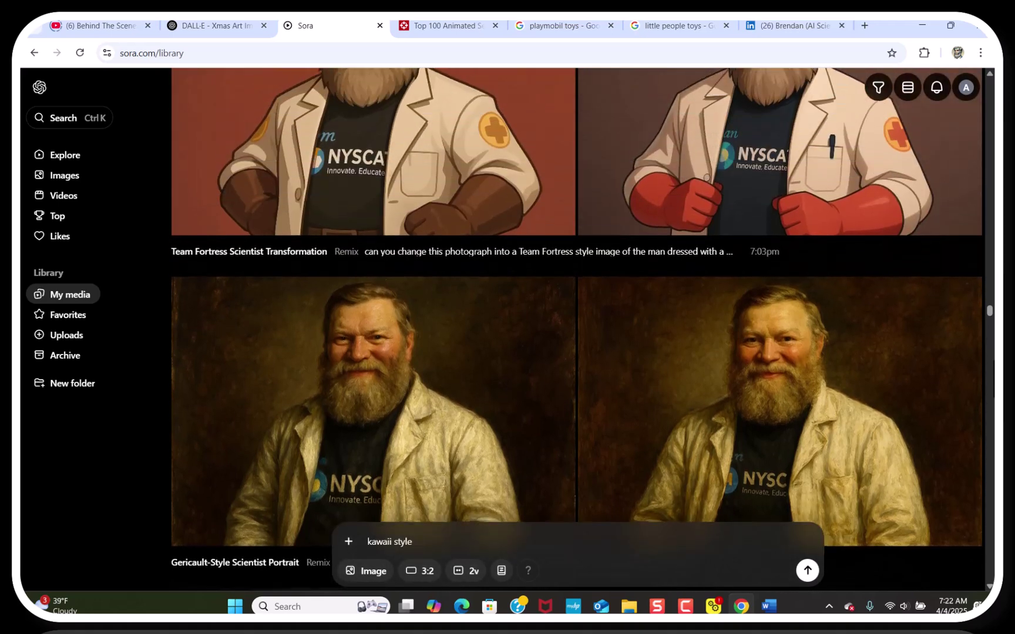
pyautogui.scroll(6, 577, 329)
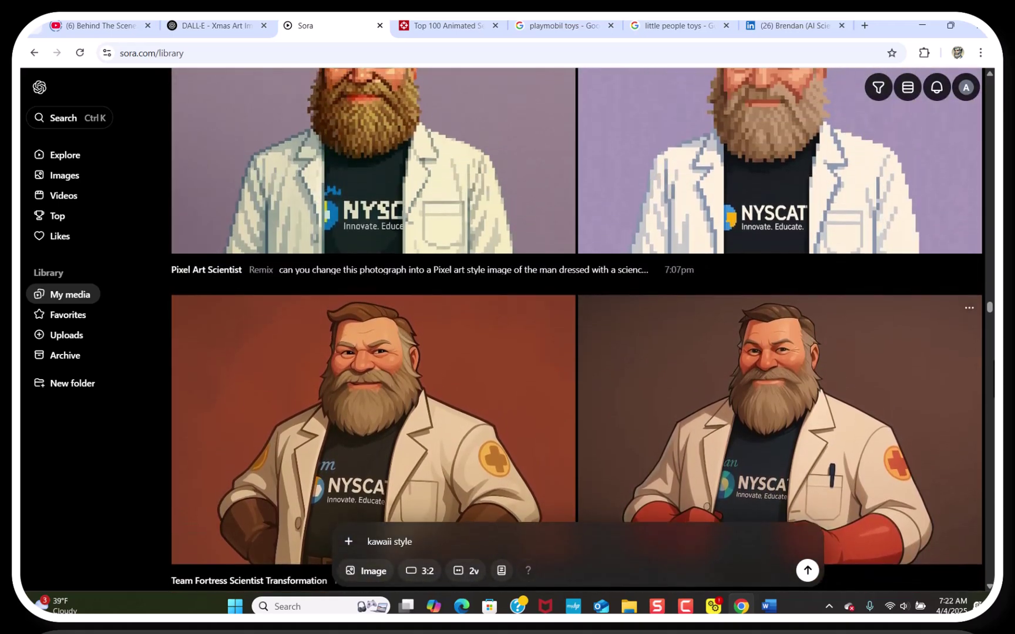
pyautogui.scroll(2, 576, 329)
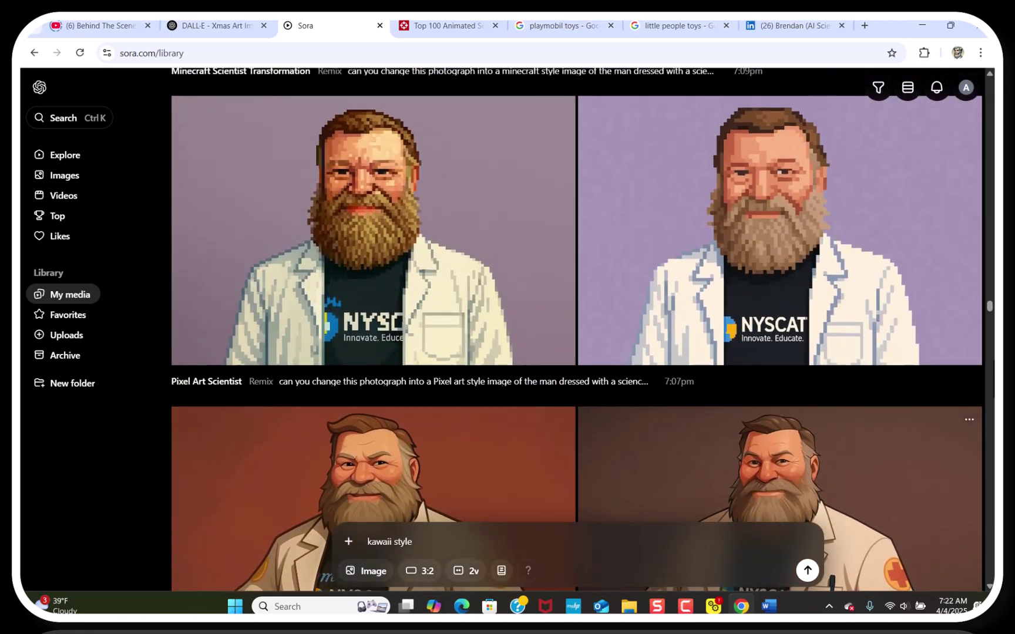
pyautogui.scroll(6, 577, 329)
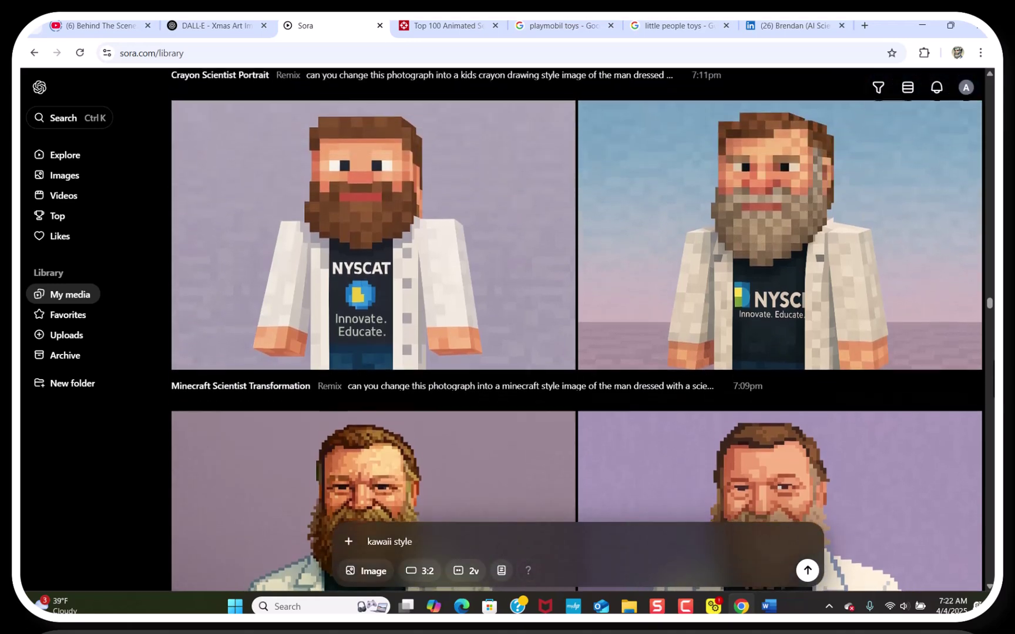
pyautogui.scroll(5, 576, 329)
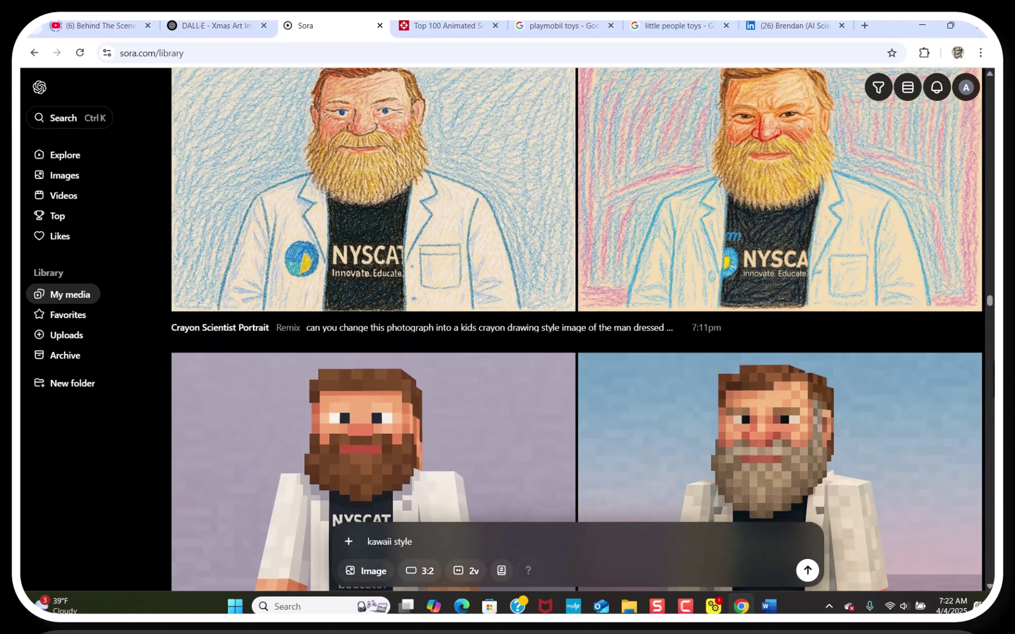
pyautogui.scroll(2, 576, 329)
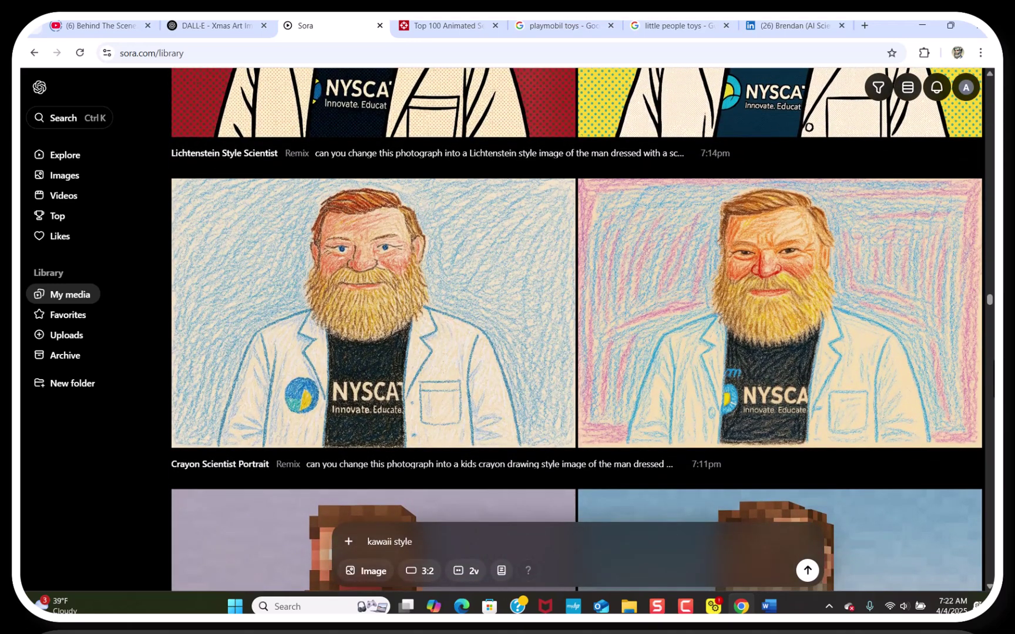
pyautogui.scroll(4, 576, 329)
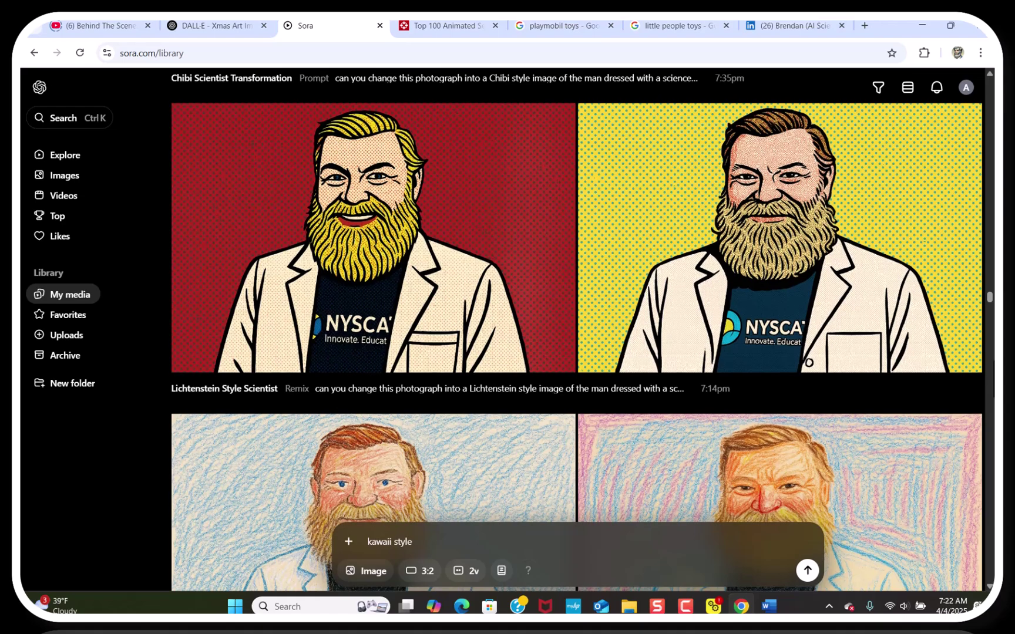
# - Examine the Chibi, Bauhaus, Dada, Dali, Klimt and Goya style scientist transformations with their prompts
pyautogui.scroll(5, 576, 329)
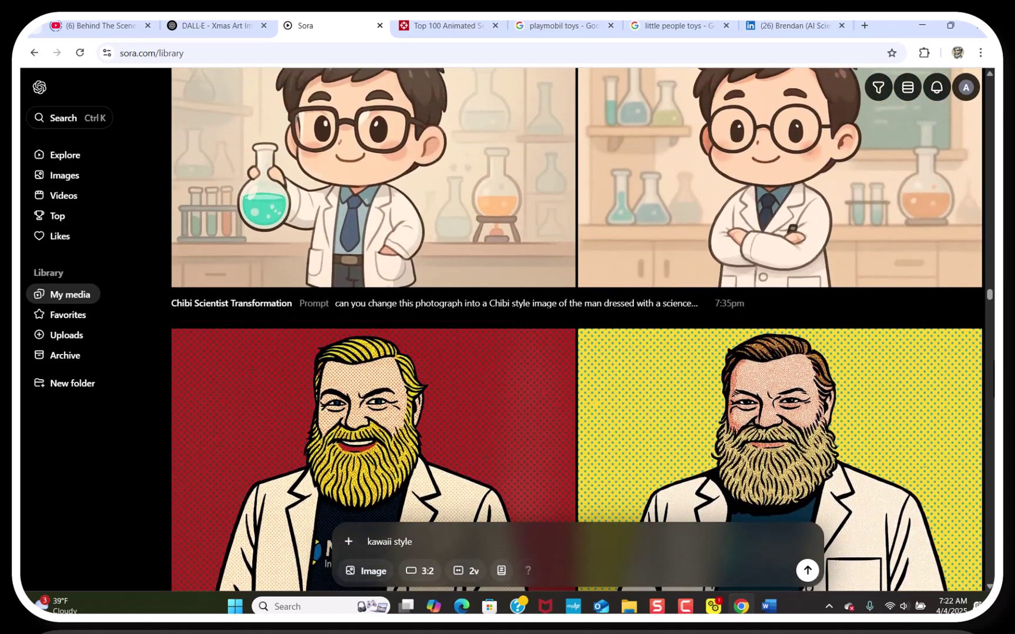
pyautogui.scroll(5, 576, 329)
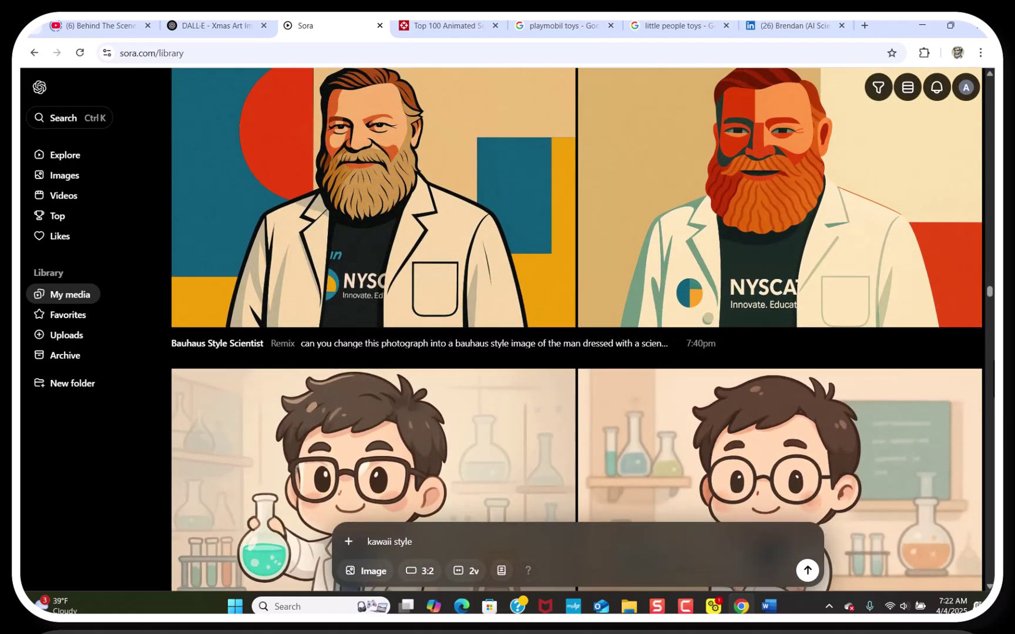
pyautogui.scroll(6, 576, 329)
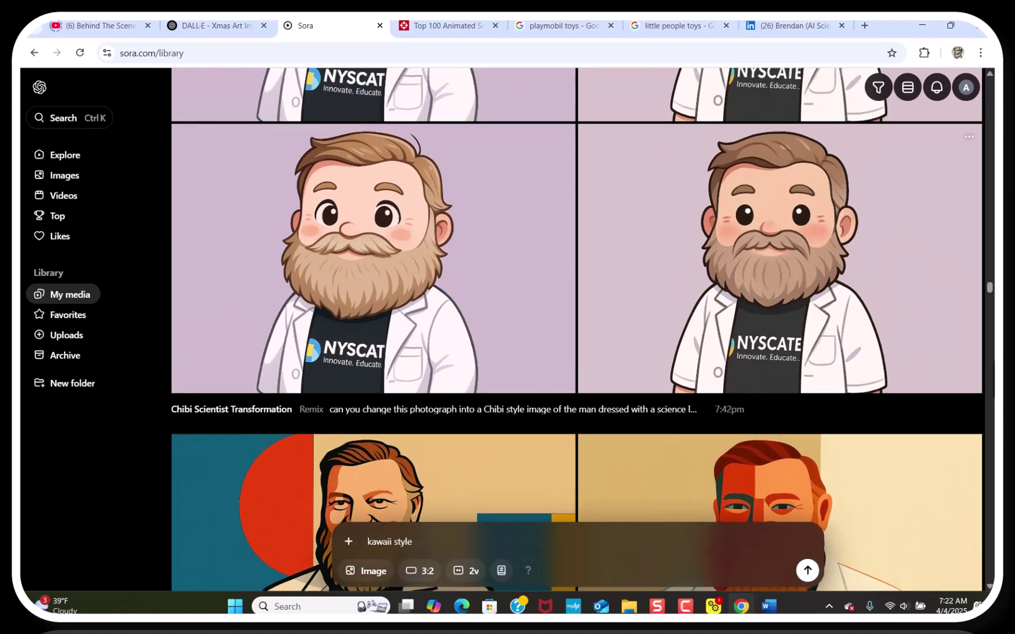
pyautogui.scroll(4, 576, 329)
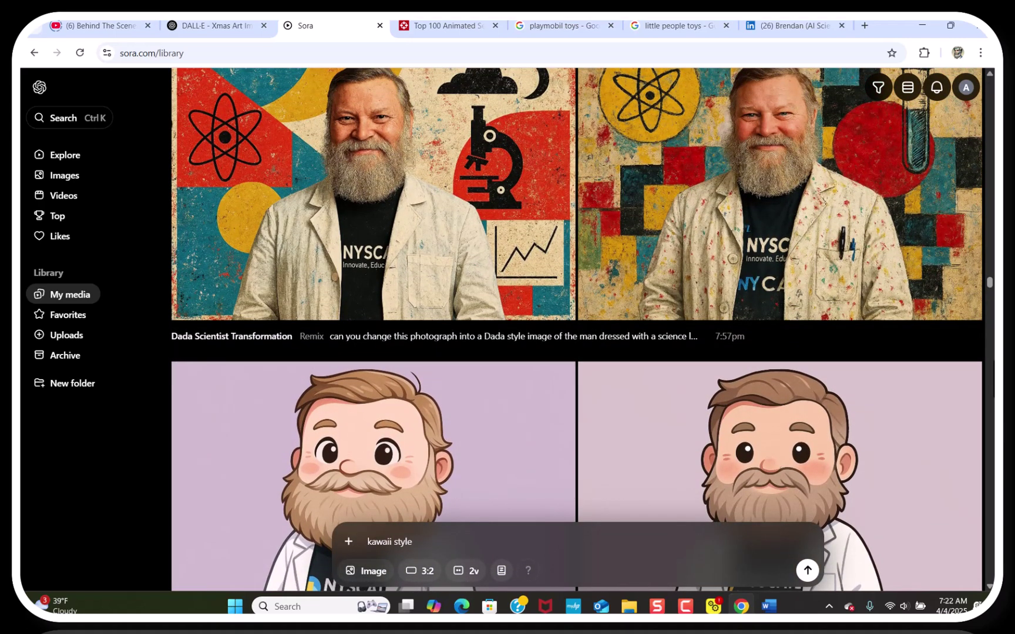
pyautogui.scroll(3, 576, 329)
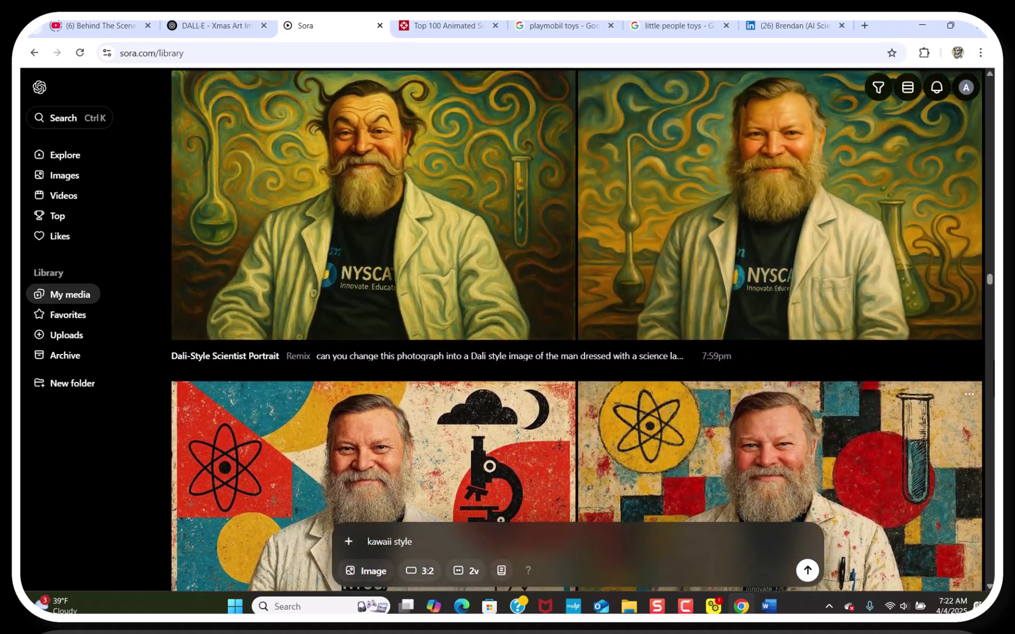
pyautogui.scroll(1, 577, 329)
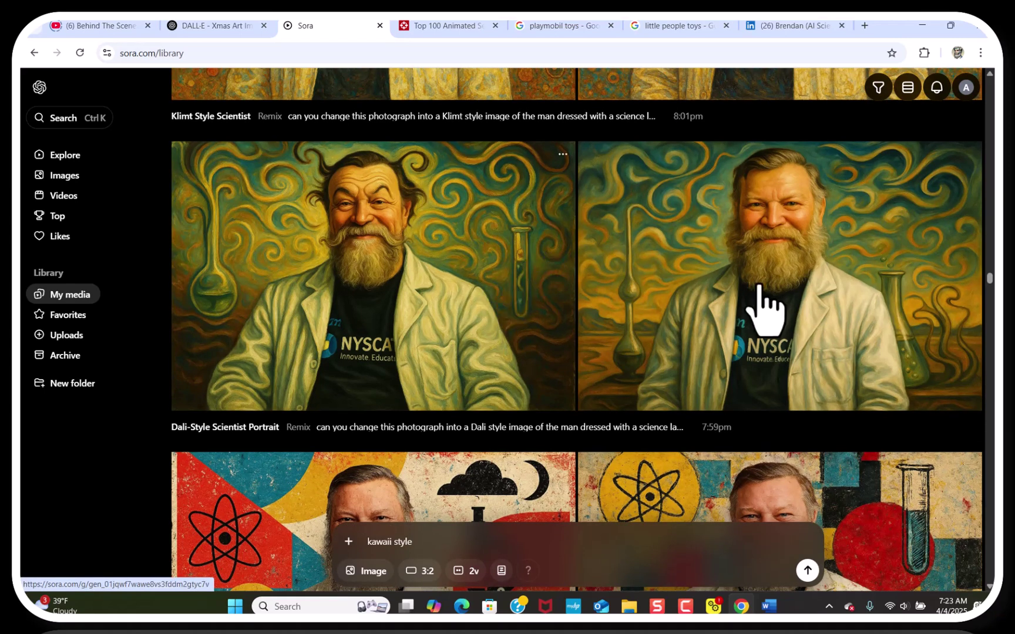
pyautogui.scroll(4, 921, 347)
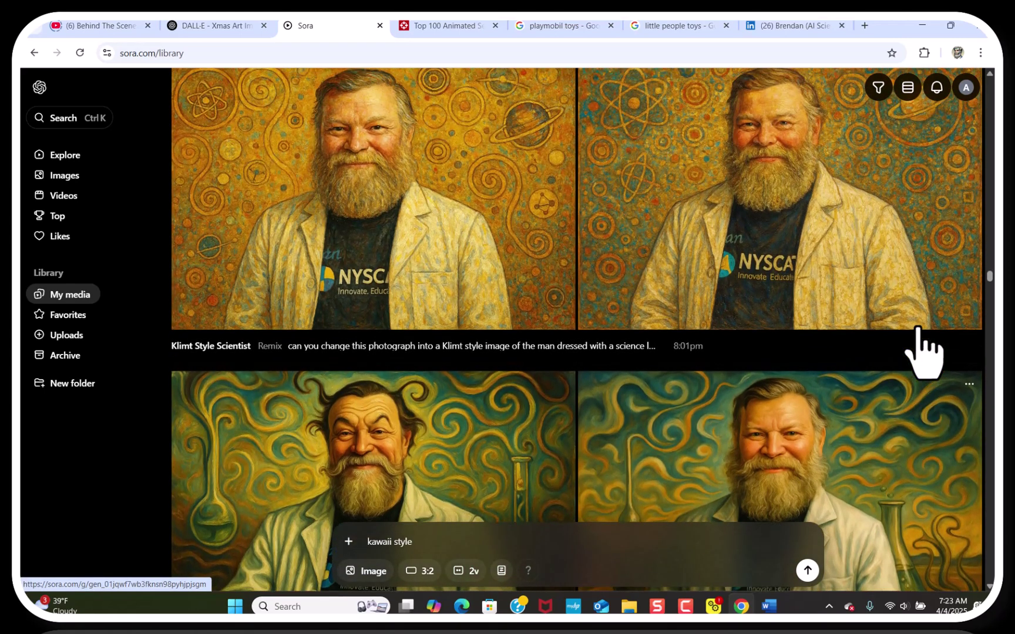
pyautogui.scroll(7, 921, 352)
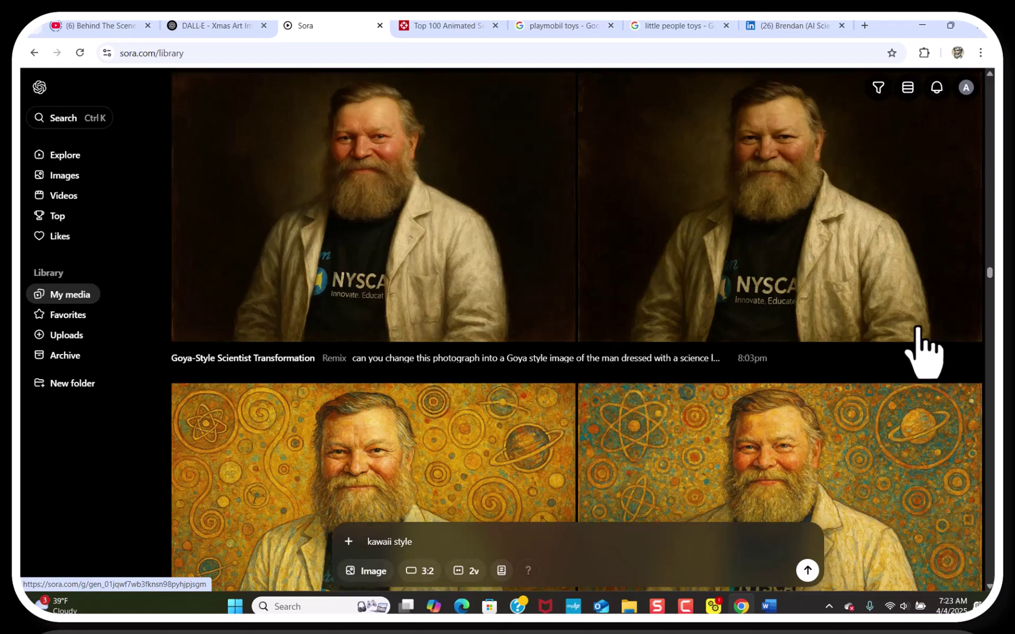
# - Look over the Basquiat, Ligne Claire, Color Pencil Sketch, Surrealist and Realism style remixes and their prompts
pyautogui.scroll(4, 921, 353)
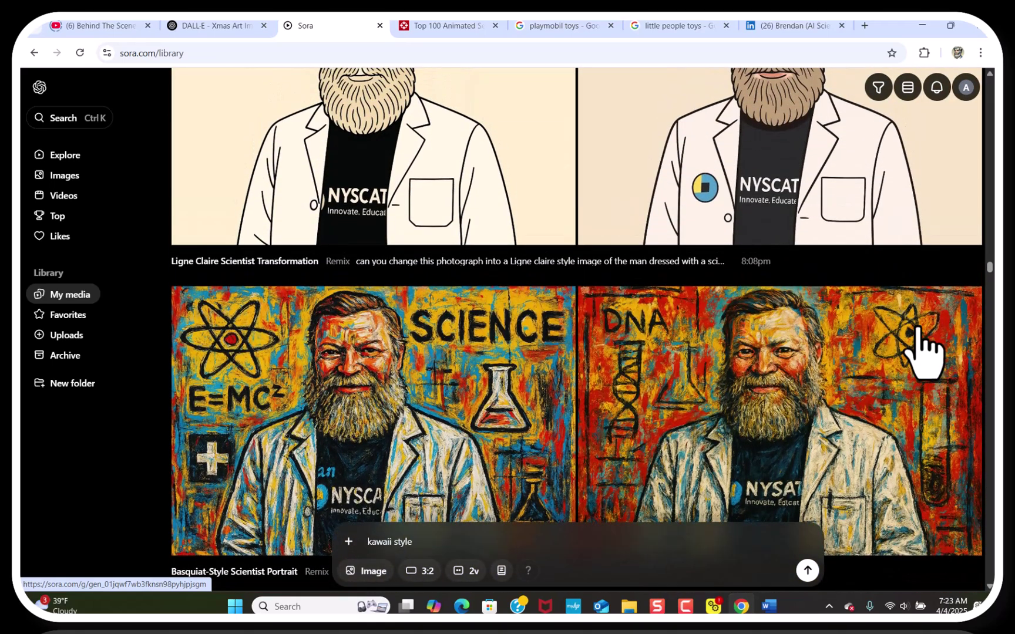
pyautogui.scroll(7, 920, 353)
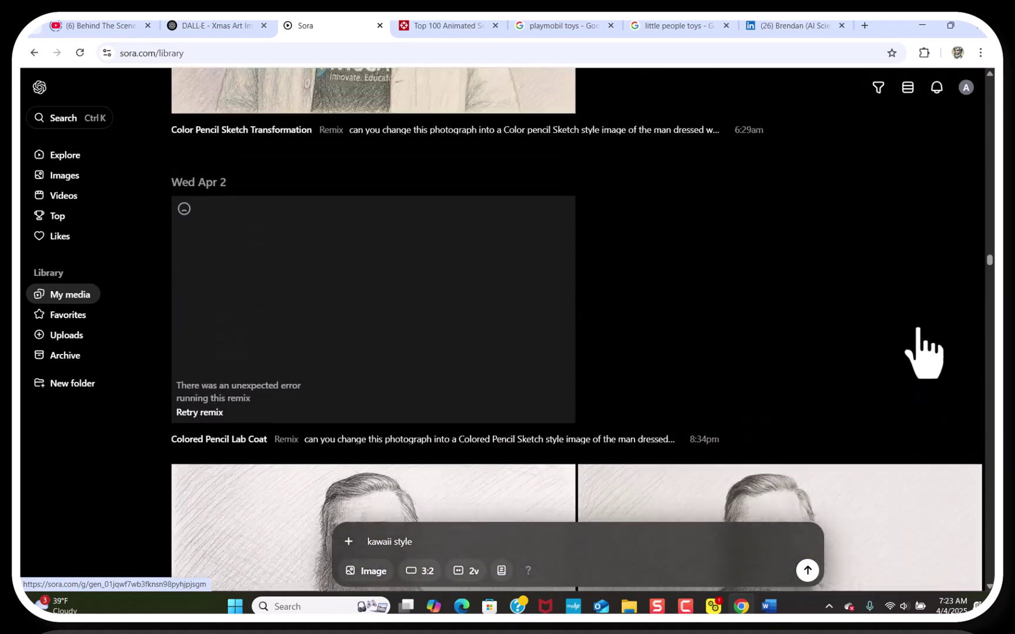
pyautogui.scroll(3, 921, 353)
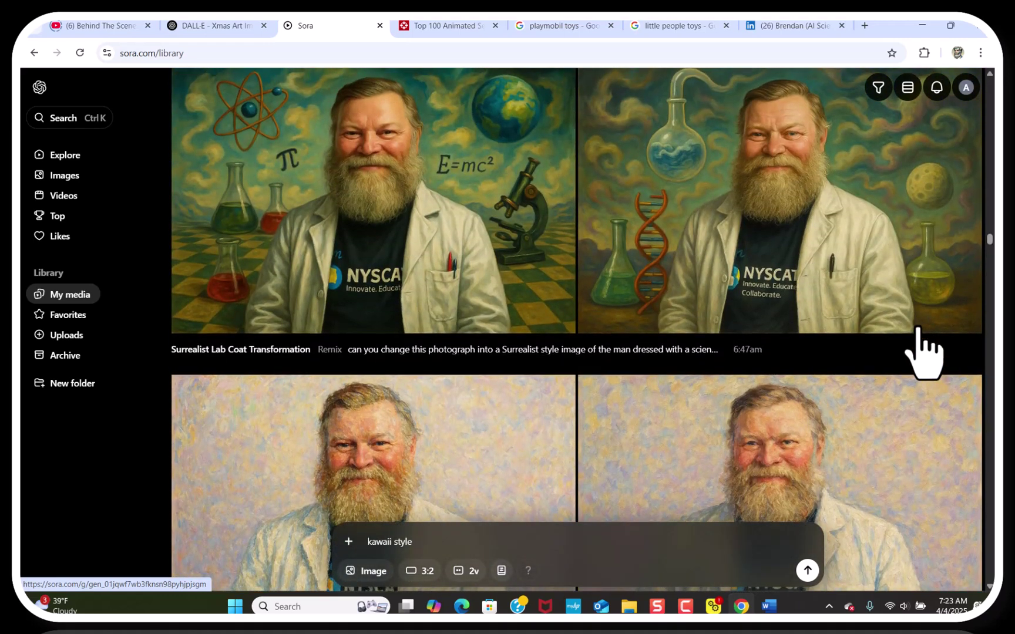
pyautogui.scroll(3, 922, 352)
pyautogui.scroll(1, 922, 353)
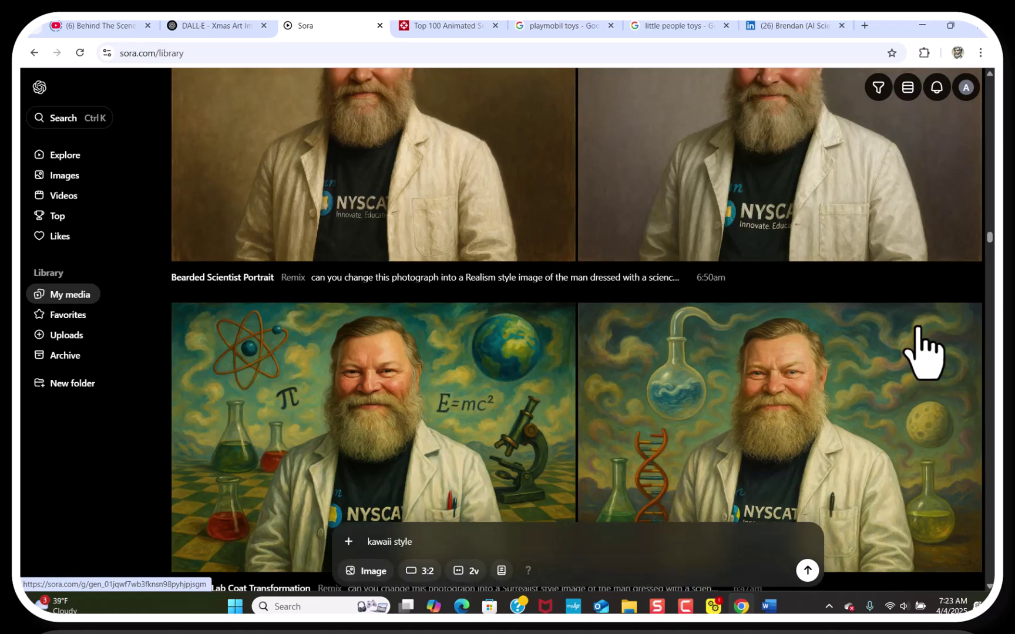
pyautogui.scroll(2, 922, 352)
pyautogui.scroll(2, 923, 353)
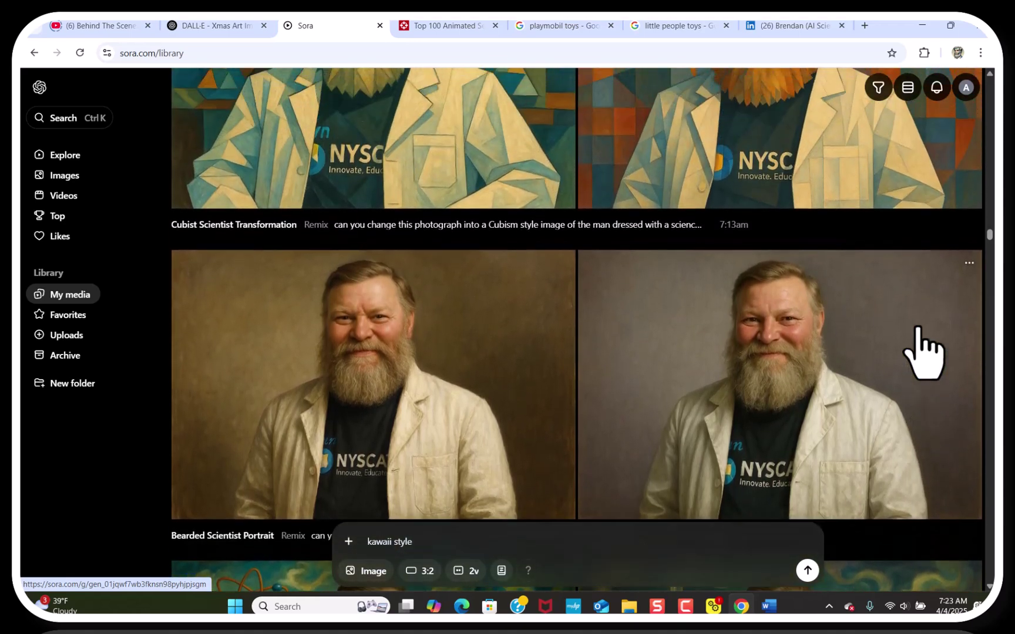
# - Review the Cubism, Abstract Expressionism, Vintage Cartoon, Thomas Nast and Caricature scientist remixes with their prompts
pyautogui.scroll(2, 922, 352)
pyautogui.scroll(6, 922, 352)
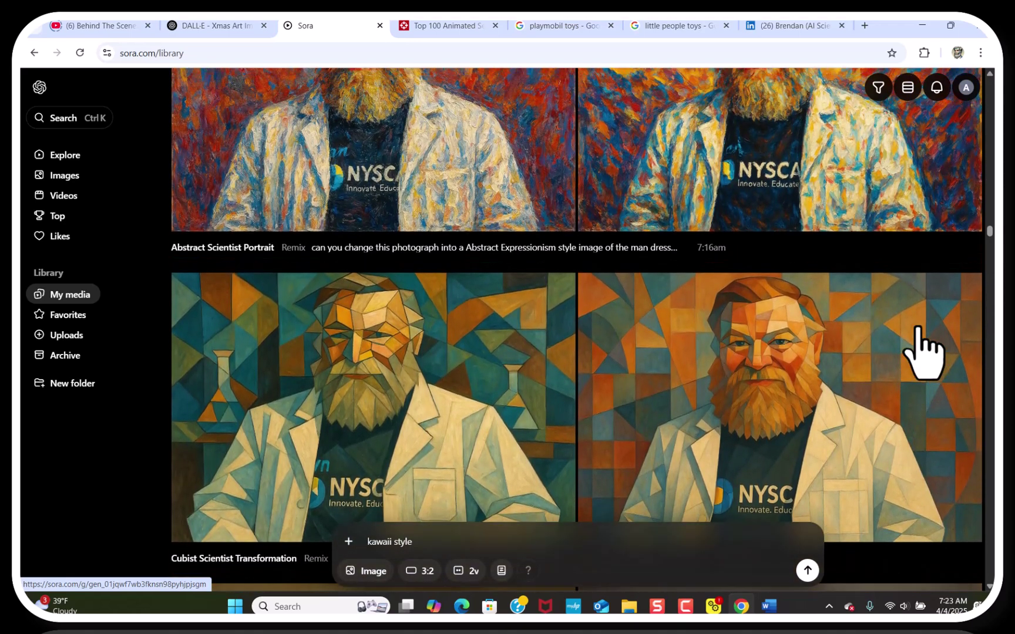
pyautogui.scroll(5, 922, 352)
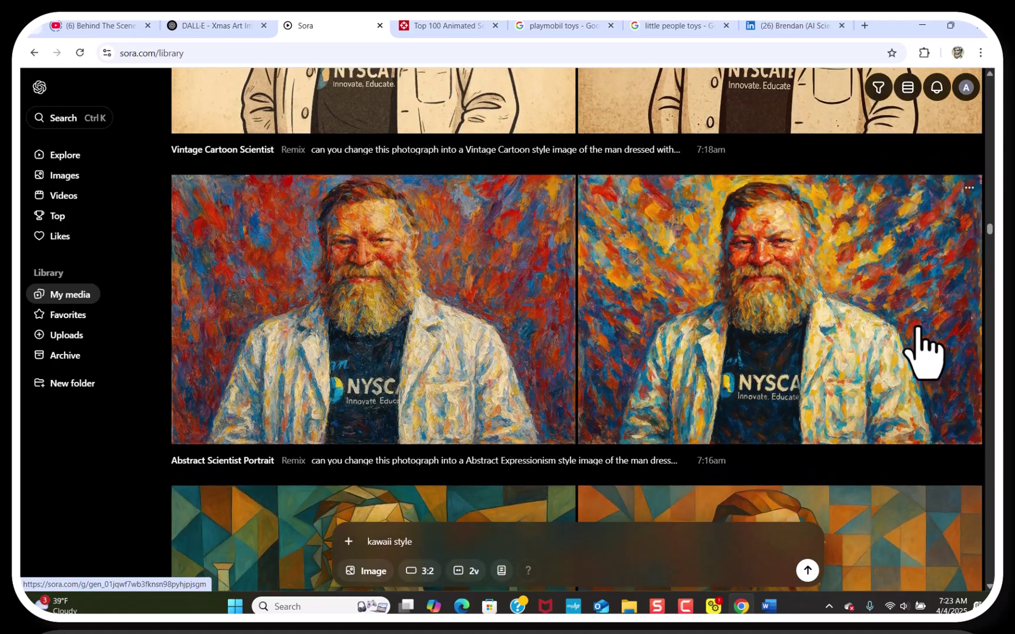
pyautogui.scroll(7, 922, 352)
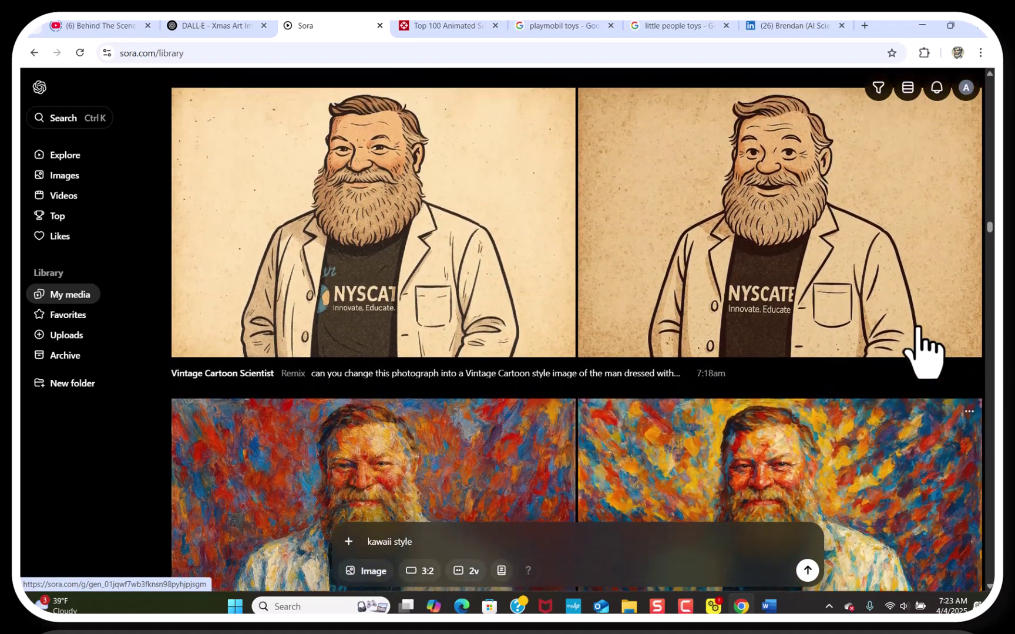
pyautogui.scroll(4, 922, 352)
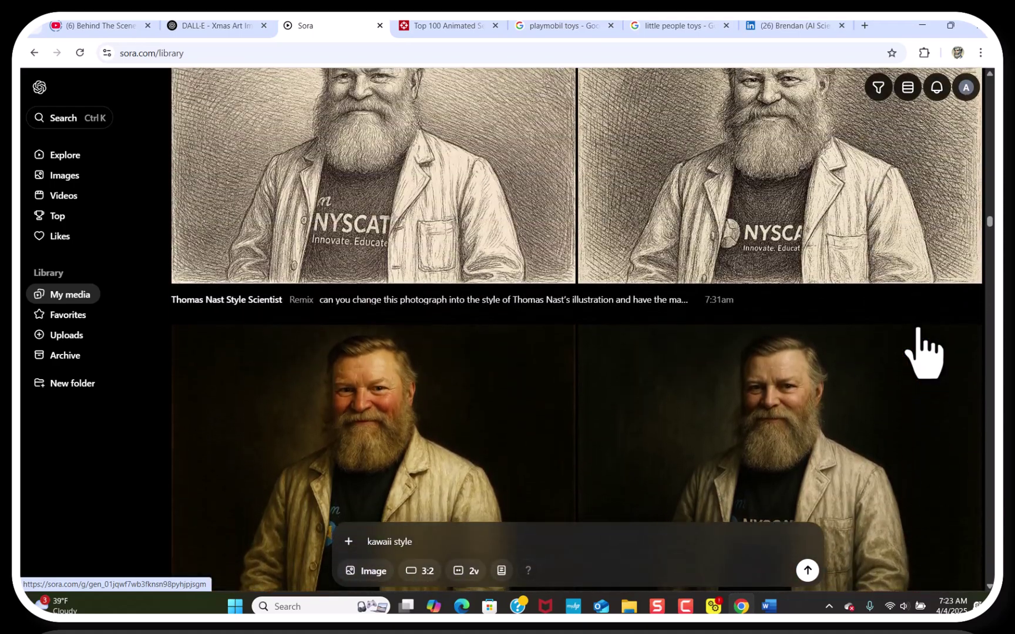
pyautogui.scroll(5, 918, 330)
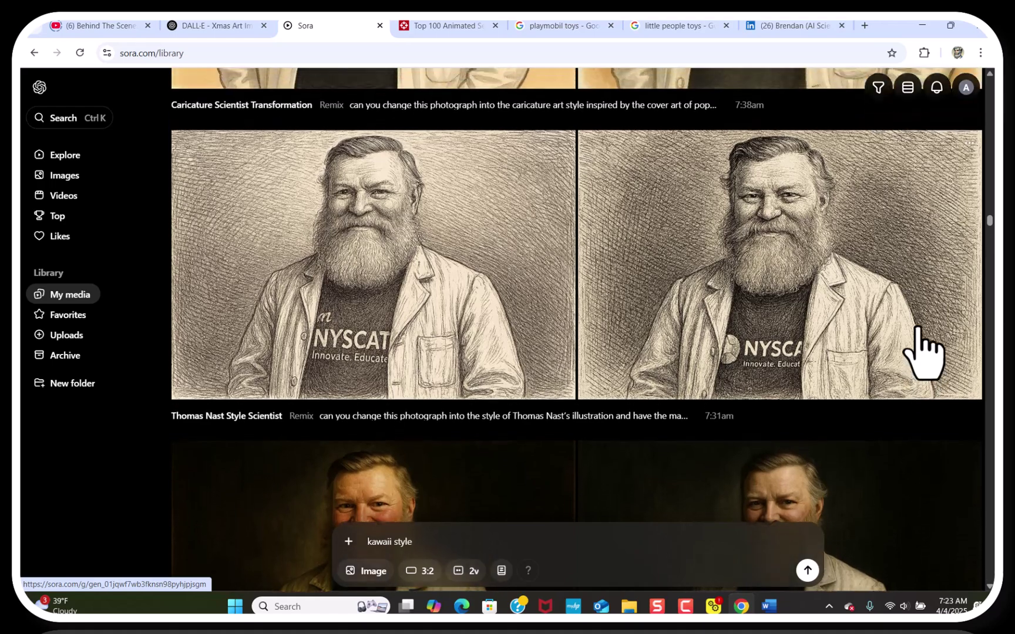
pyautogui.scroll(2, 921, 352)
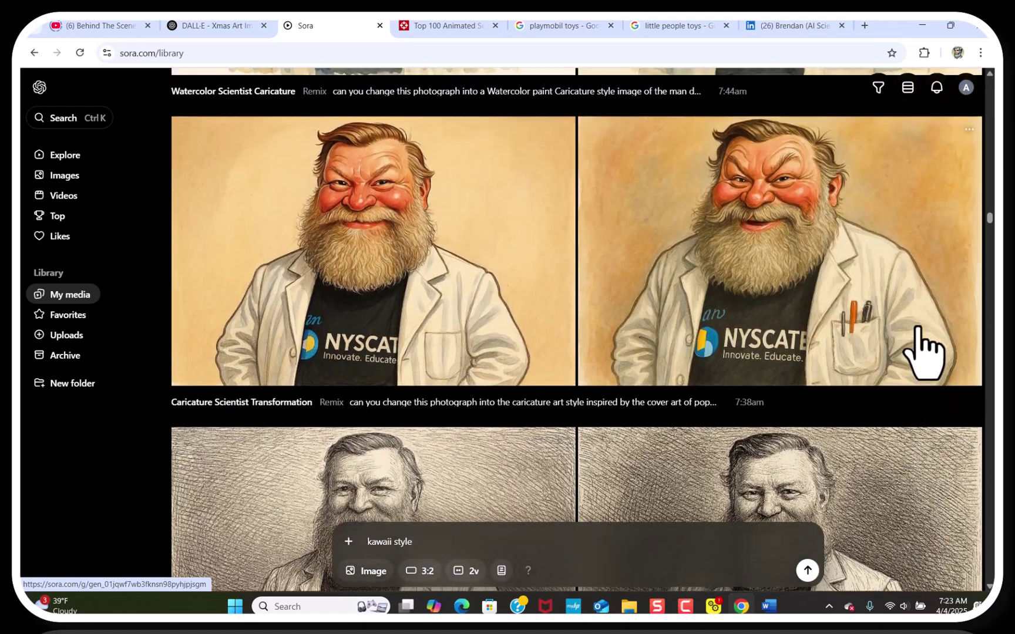
# - Compare the watercolor, child's crayon, Nast color illustration, Day of the Dead, Frida Kahlo and 1960's Concert Poster remixes and their prompts
pyautogui.scroll(4, 923, 352)
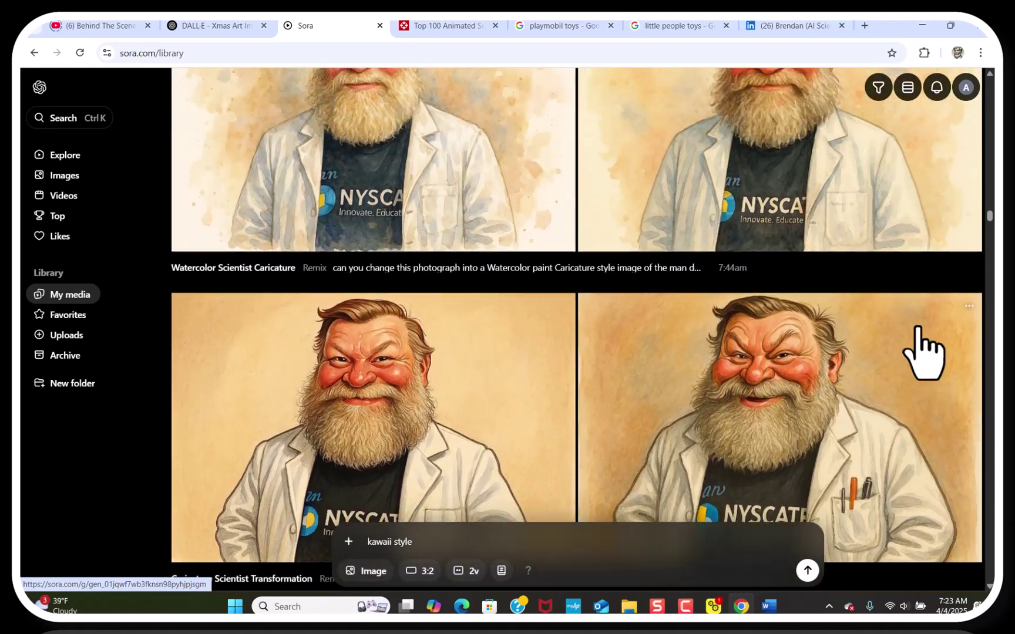
pyautogui.scroll(4, 924, 353)
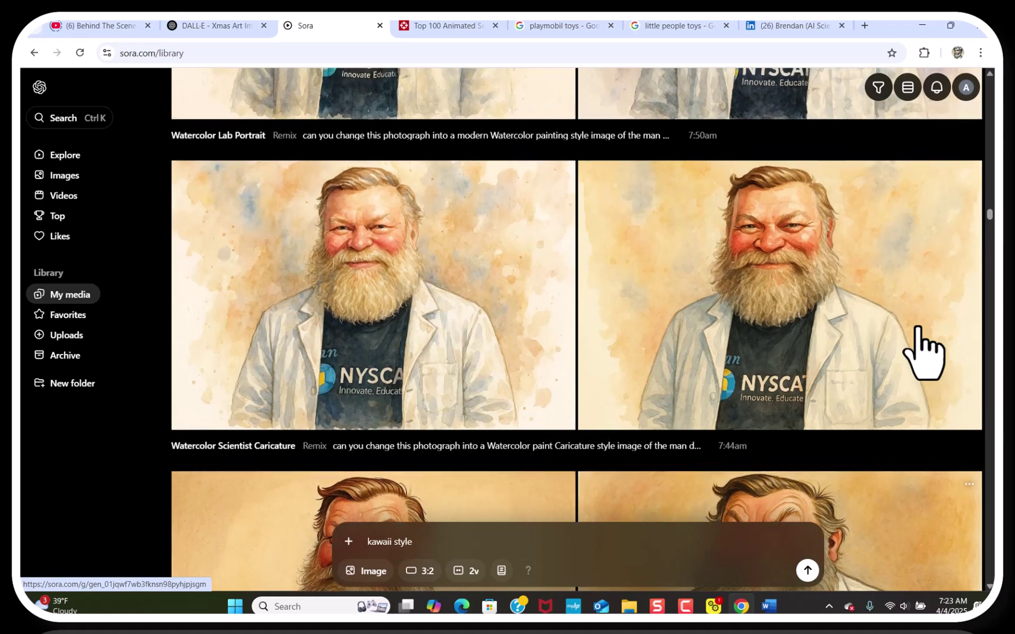
pyautogui.scroll(3, 924, 353)
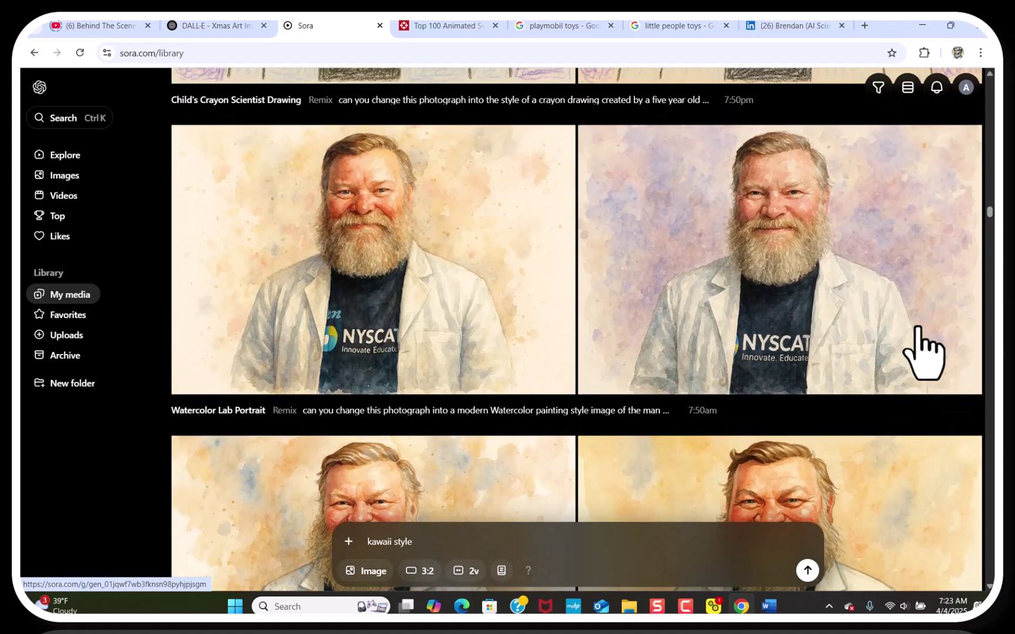
pyautogui.scroll(6, 923, 352)
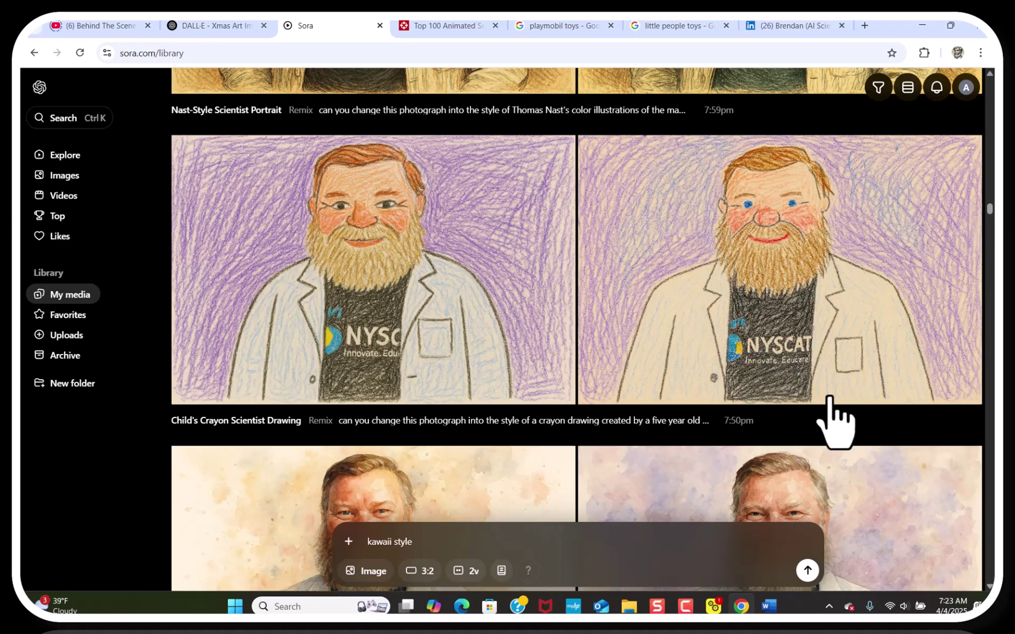
pyautogui.scroll(4, 834, 420)
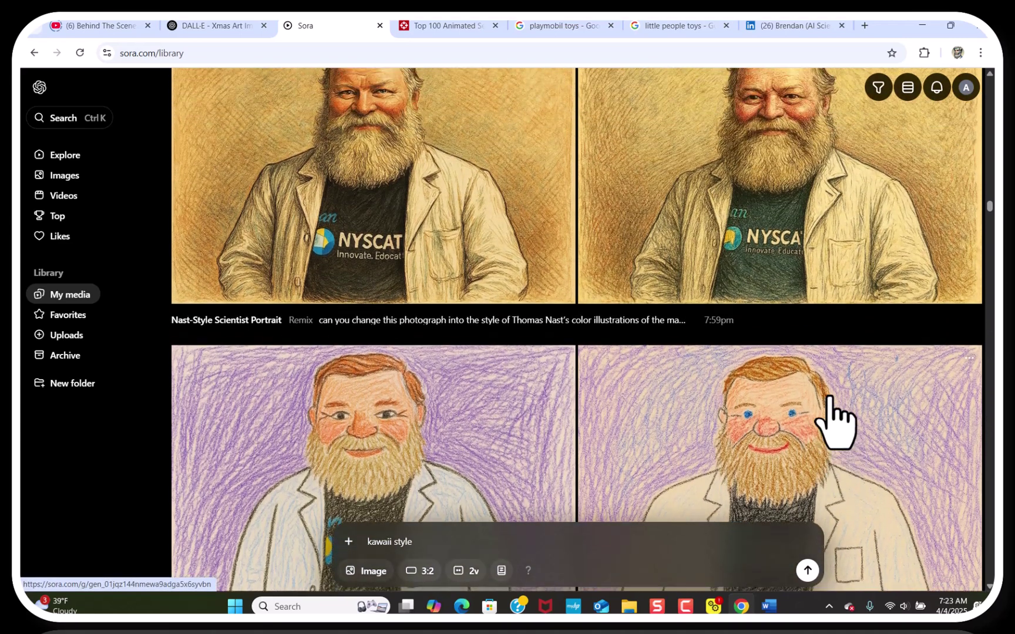
pyautogui.scroll(-3, 834, 420)
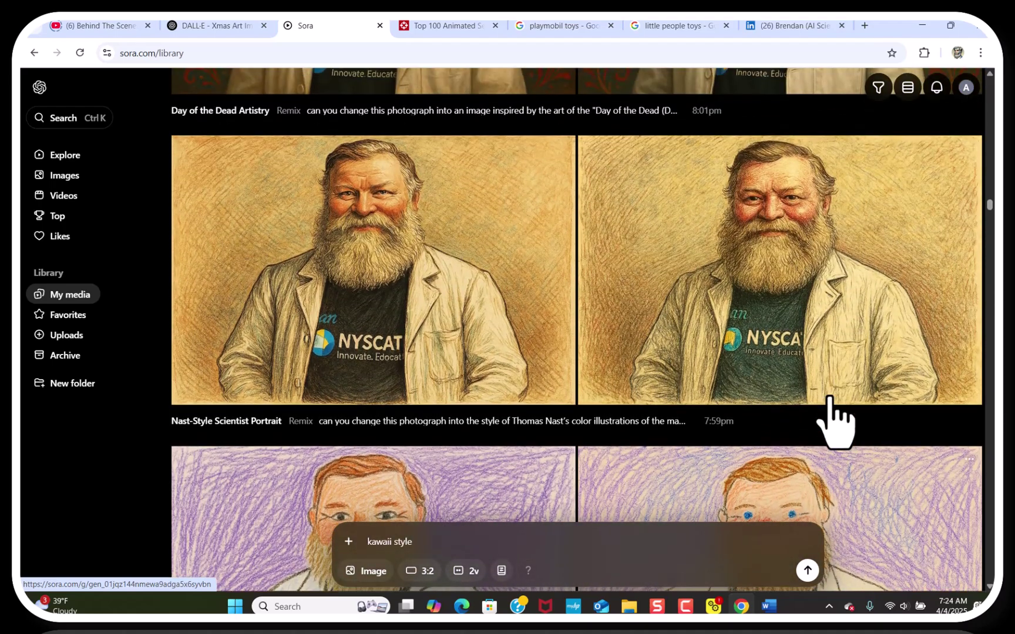
pyautogui.scroll(5, 834, 419)
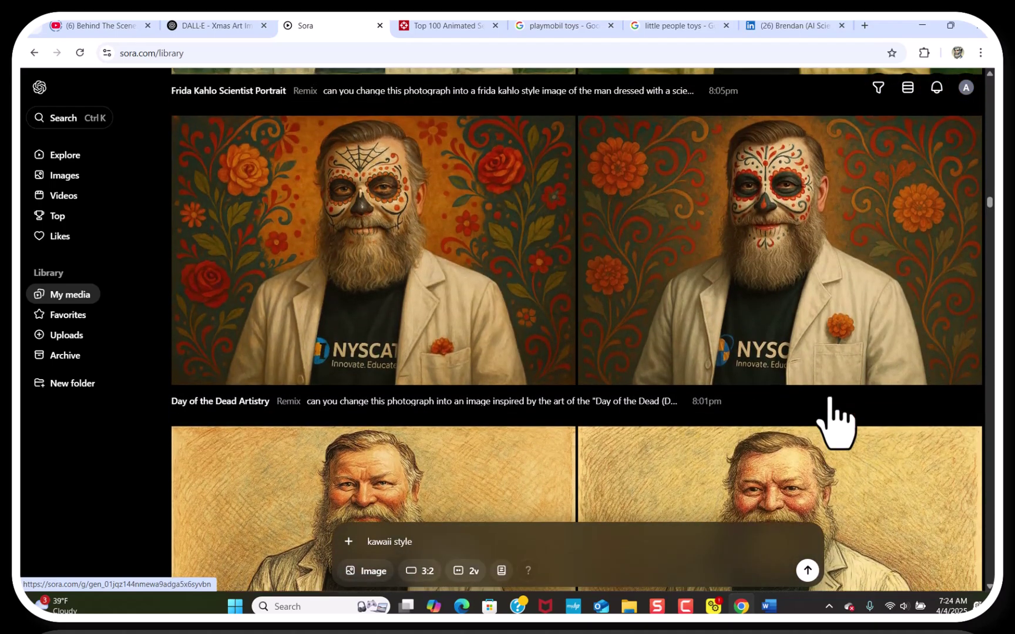
pyautogui.scroll(5, 834, 420)
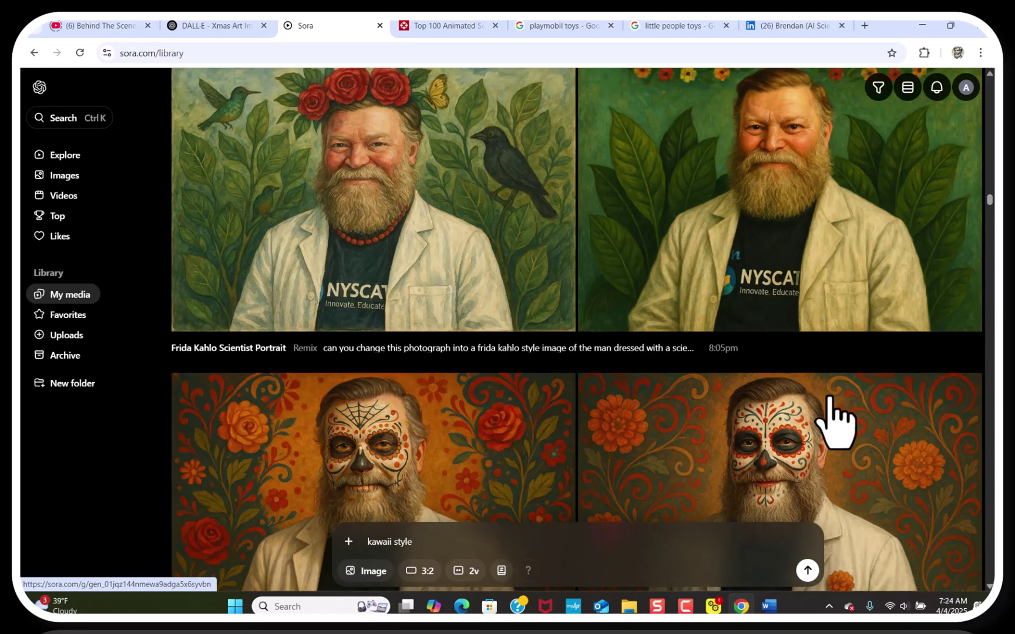
pyautogui.scroll(5, 834, 420)
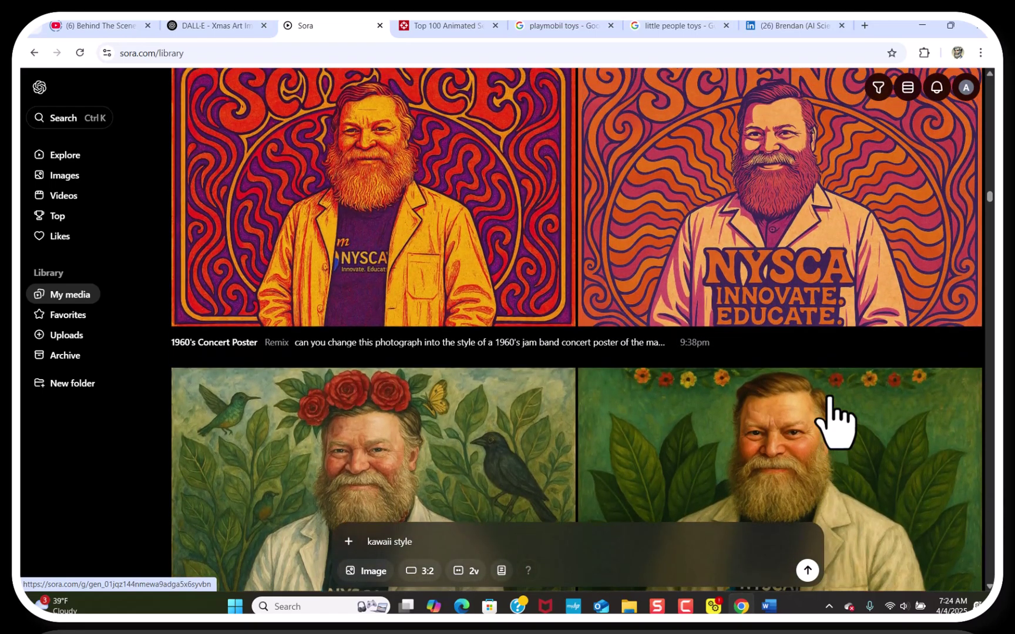
# - View the Funko Pop Science Guy remix at full size with its prompt, and return to the media library
pyautogui.scroll(3, 834, 419)
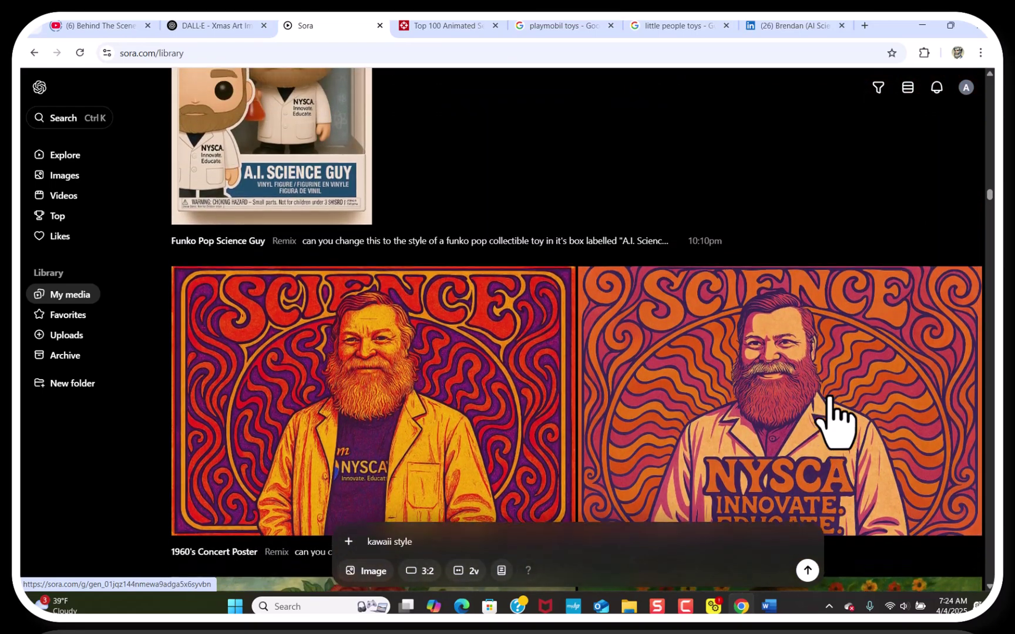
pyautogui.scroll(4, 834, 420)
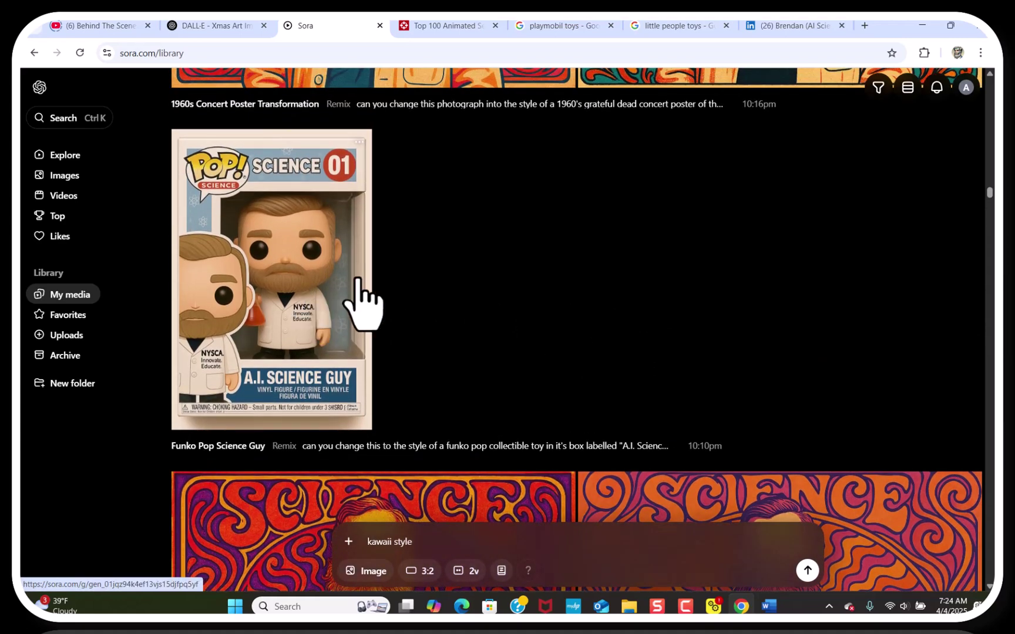
pyautogui.scroll(1, 547, 270)
pyautogui.scroll(3, 547, 270)
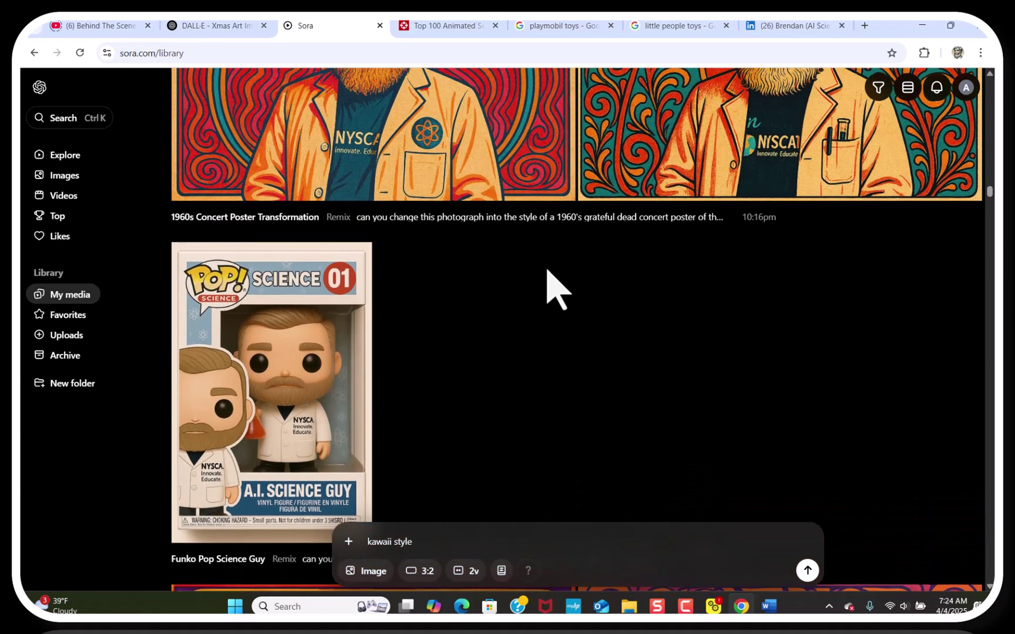
pyautogui.scroll(-2, 546, 270)
pyautogui.scroll(-1, 555, 288)
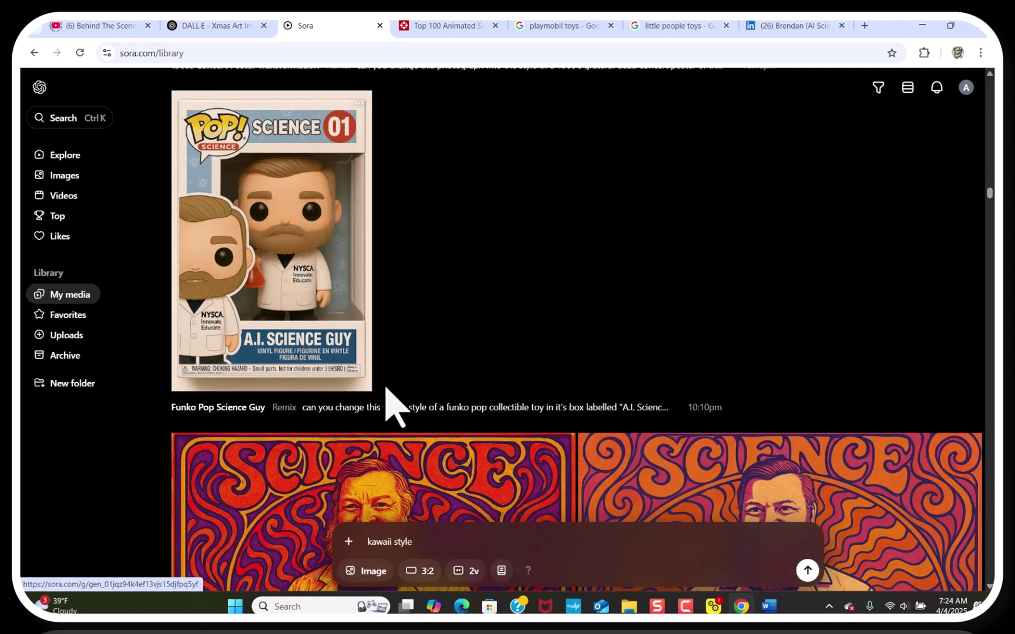
pyautogui.click(327, 347)
pyautogui.moveTo(298, 532)
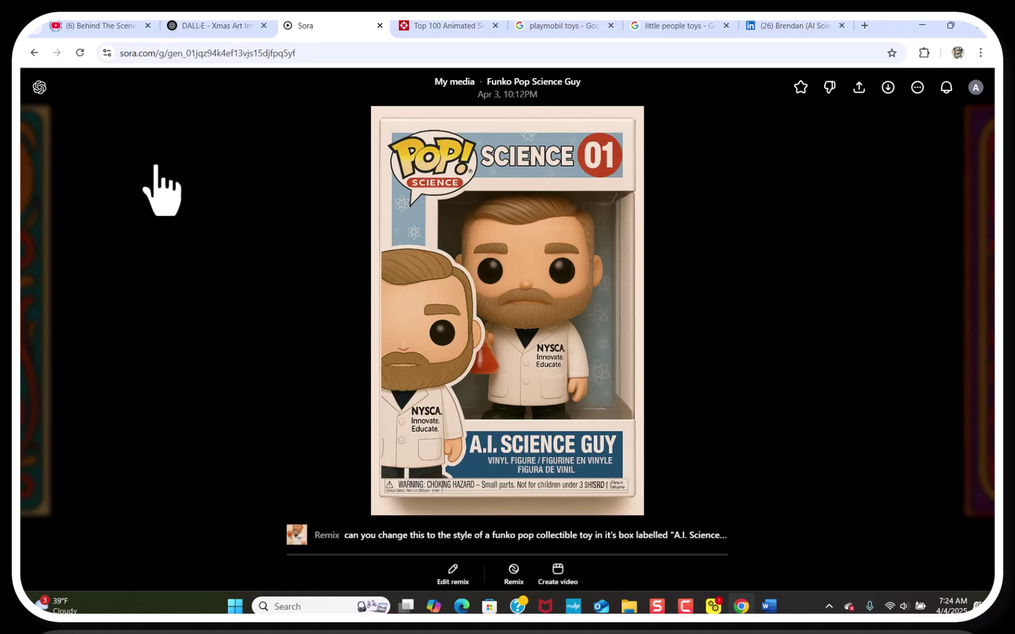
pyautogui.click(39, 87)
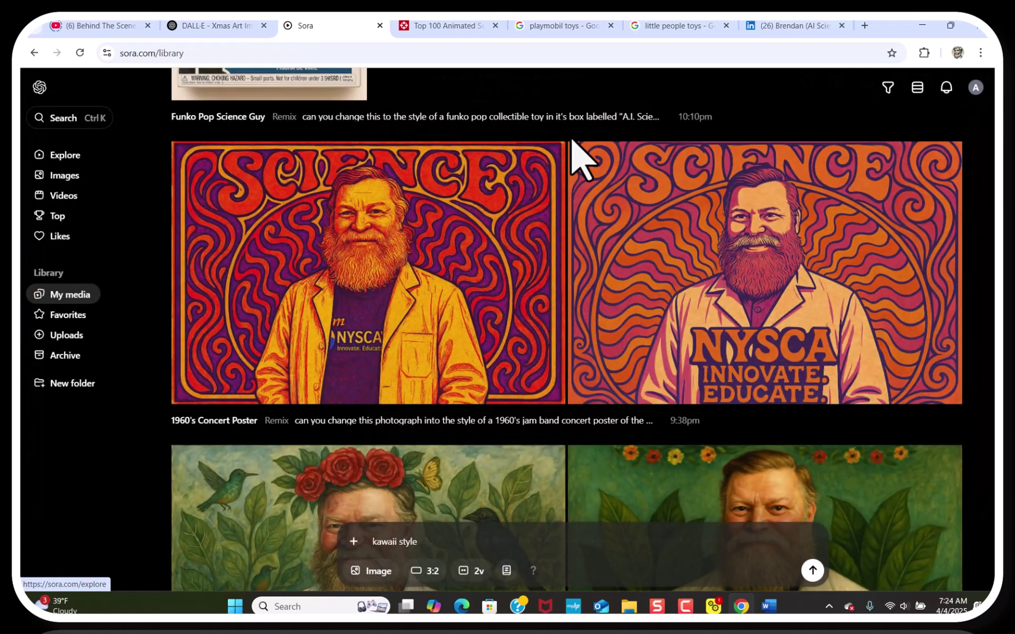
# - Review the Grateful Dead concert poster, Topps AI Science Guy Card, Retro Beer Label and Just Do Science ad images with their prompts
pyautogui.scroll(15, 576, 329)
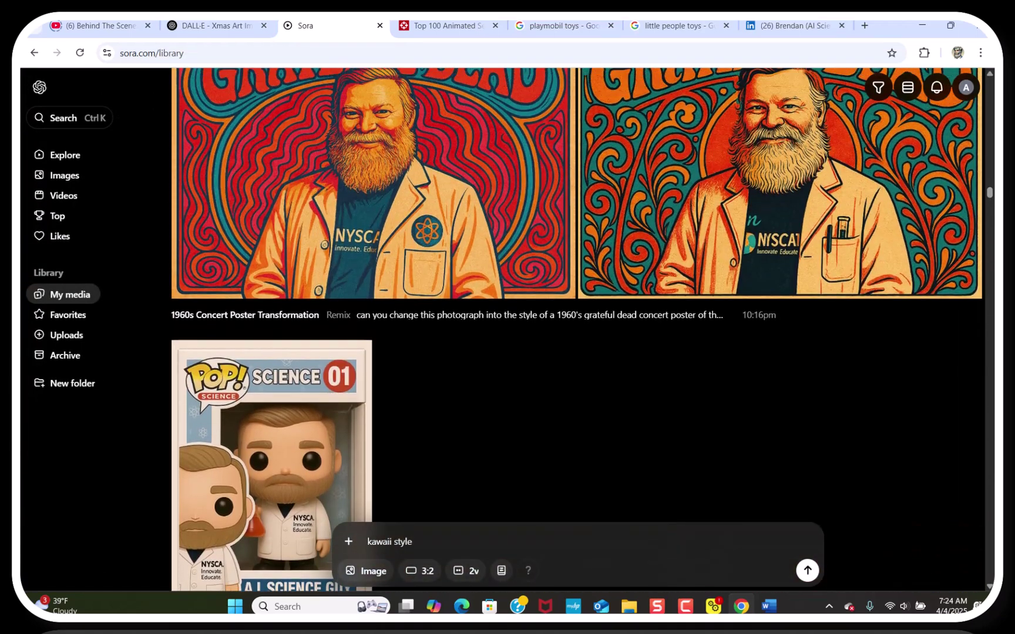
pyautogui.scroll(5, 576, 329)
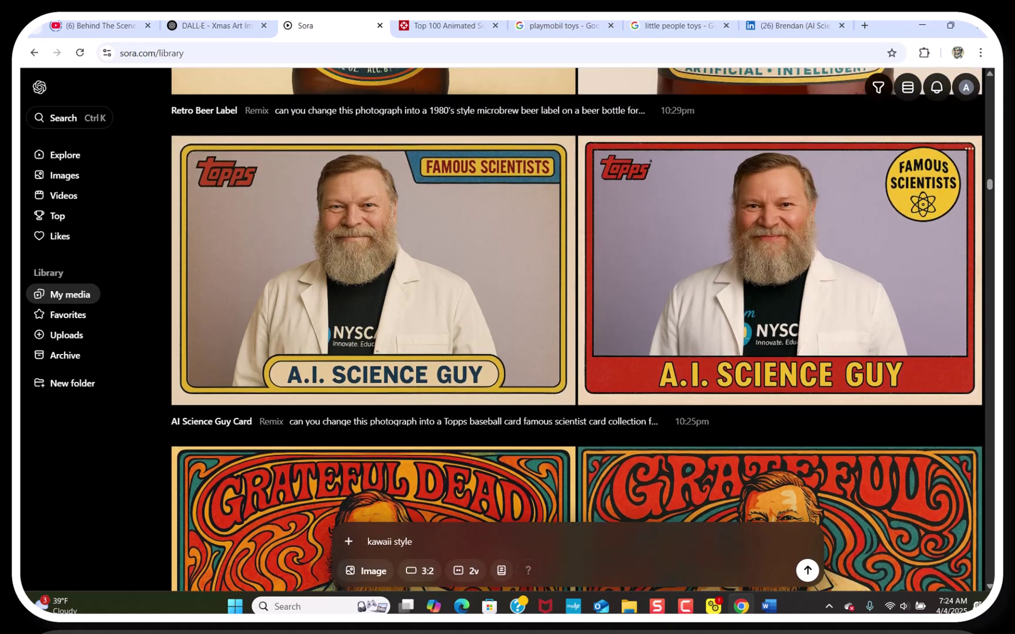
pyautogui.scroll(6, 576, 329)
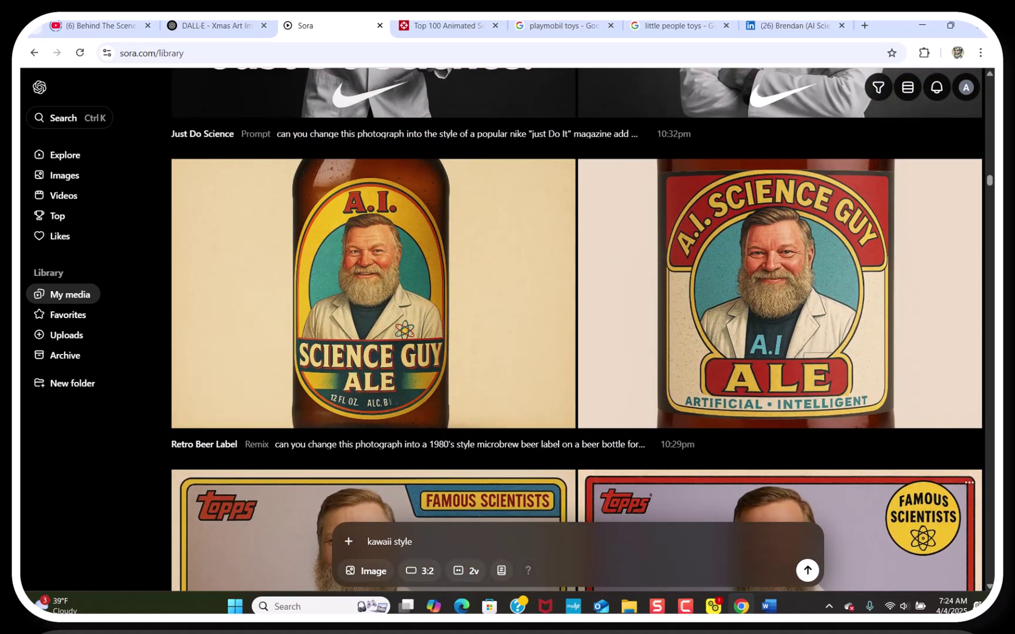
pyautogui.scroll(6, 576, 328)
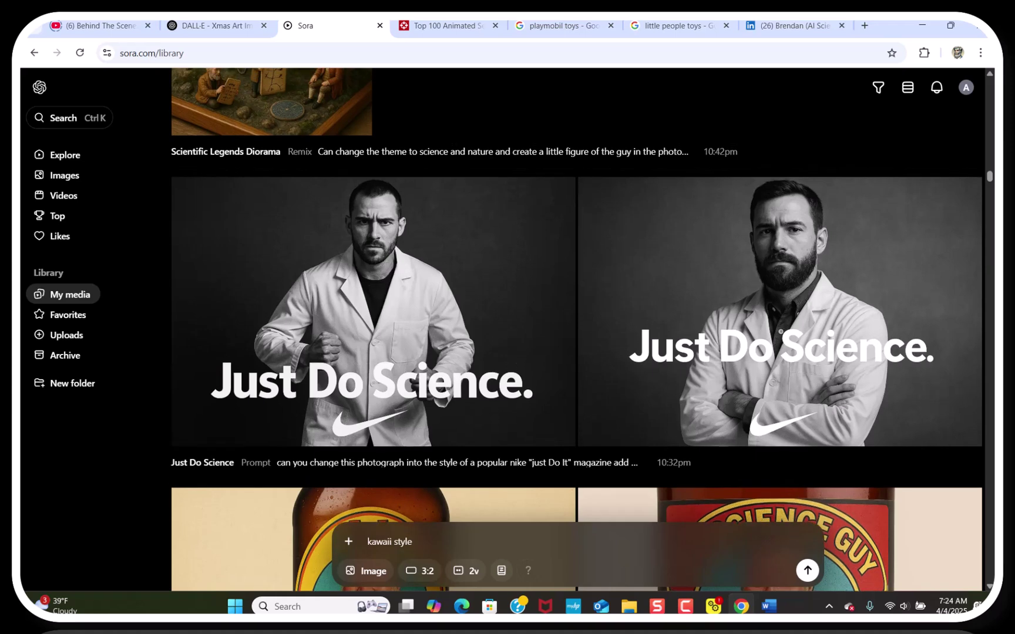
# - Examine the Scientific Legends Diorama, Scientist Incoming Call, Science Experiment Figure, Miniature Figurine, Toy-Like Scientist and Galileo's Experiment Scene remixes and their prompts
pyautogui.scroll(6, 576, 329)
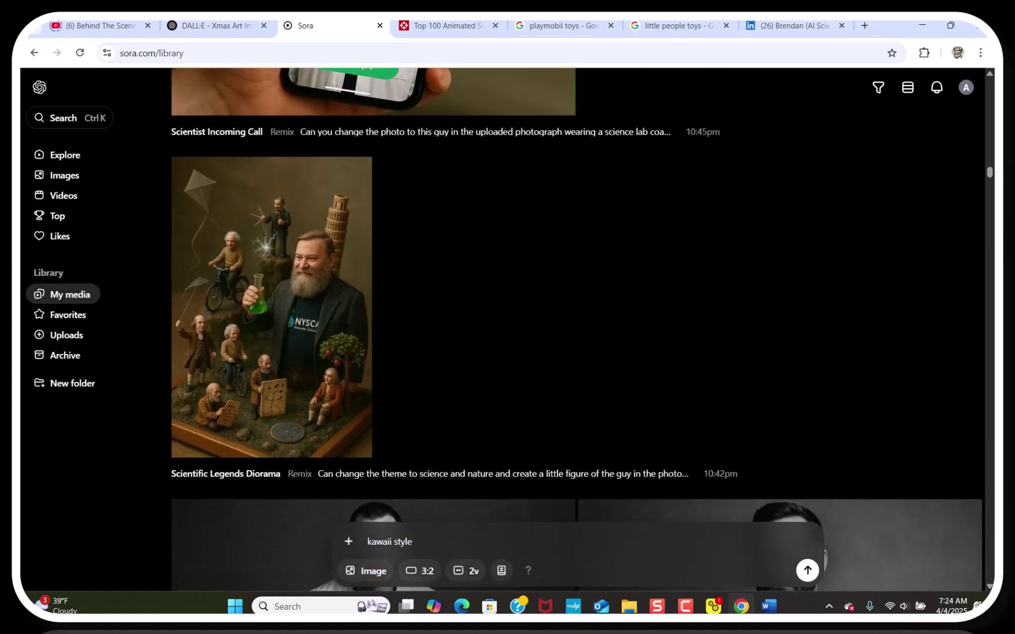
pyautogui.scroll(5, 576, 329)
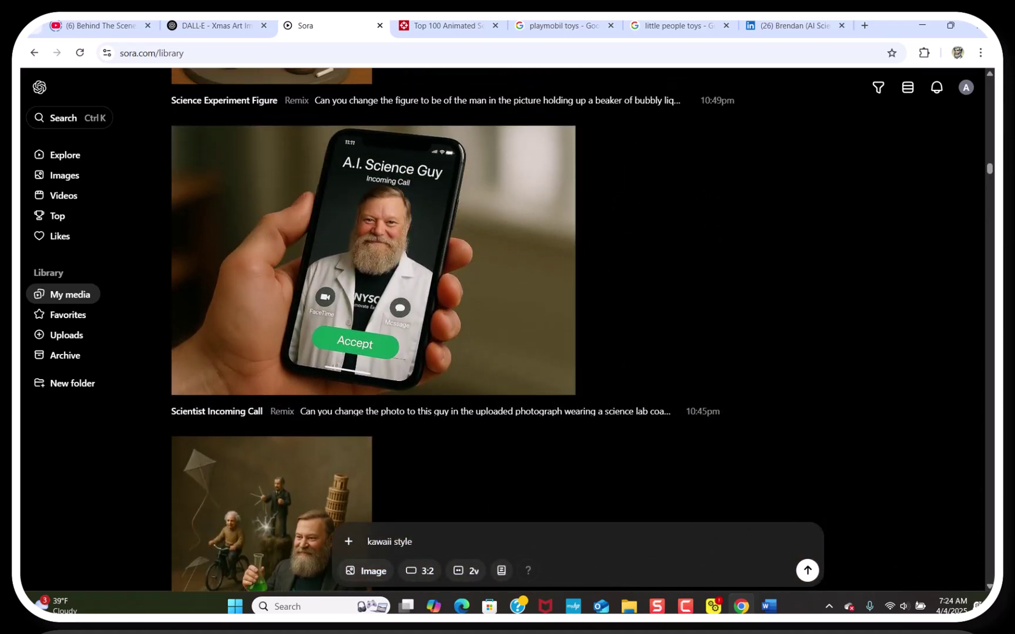
pyautogui.scroll(5, 576, 329)
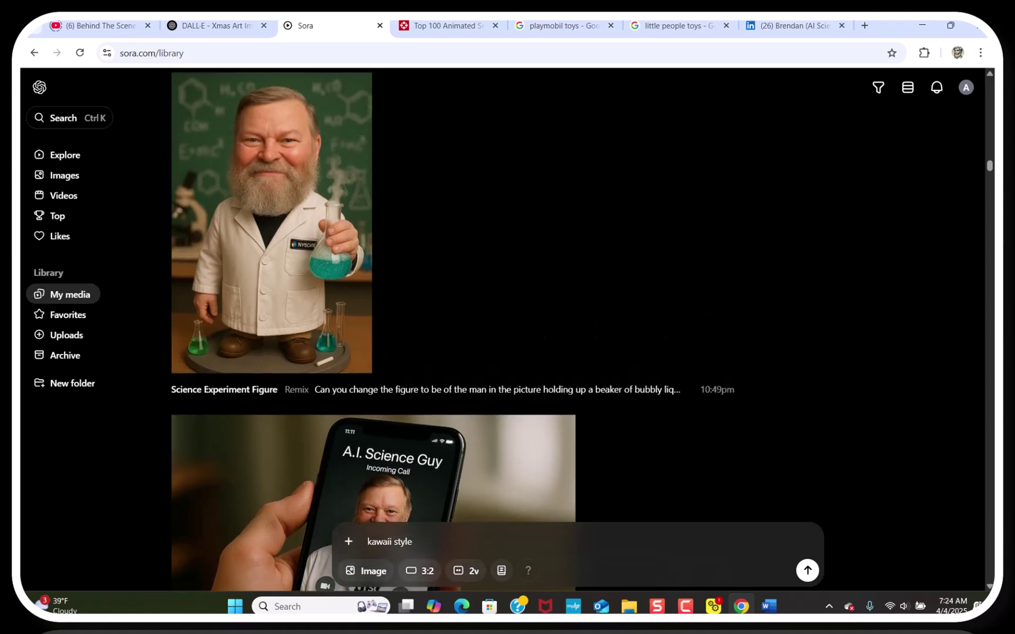
pyautogui.scroll(5, 576, 329)
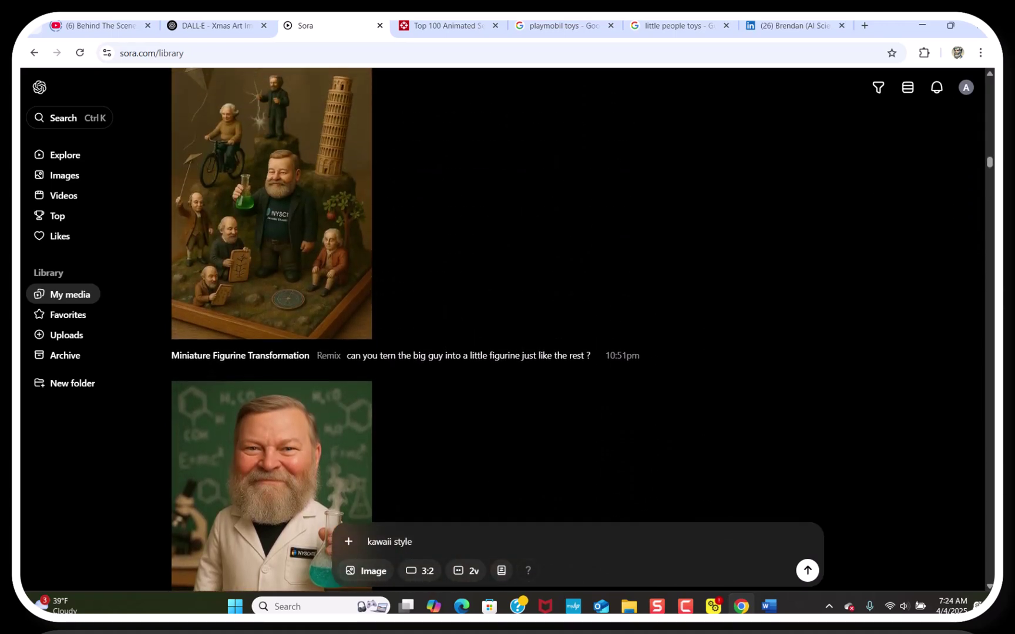
pyautogui.scroll(4, 577, 328)
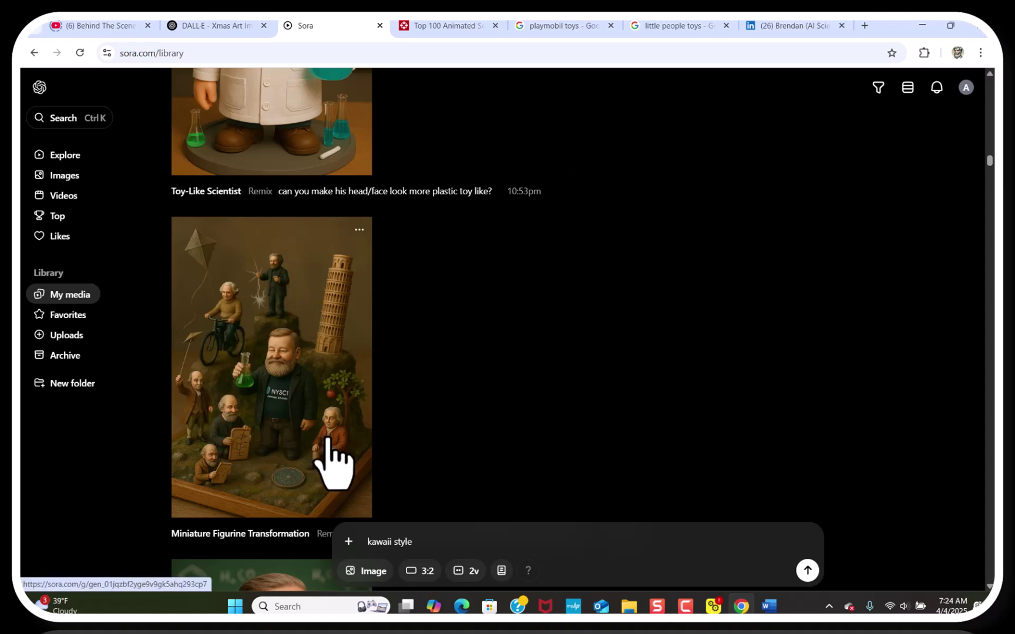
pyautogui.scroll(-1, 482, 416)
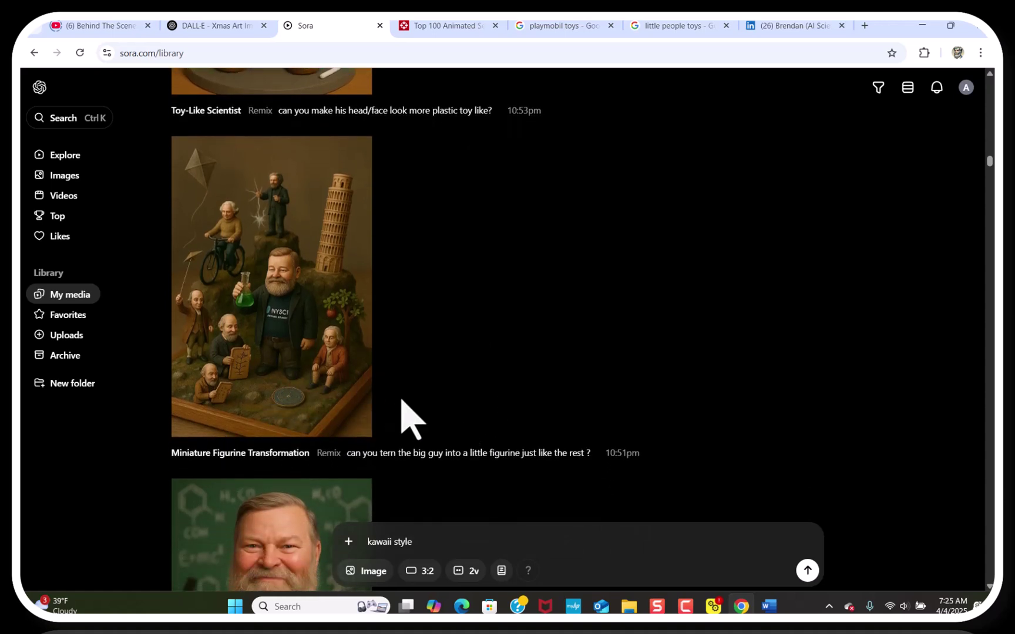
pyautogui.scroll(1, 402, 401)
pyautogui.scroll(4, 405, 418)
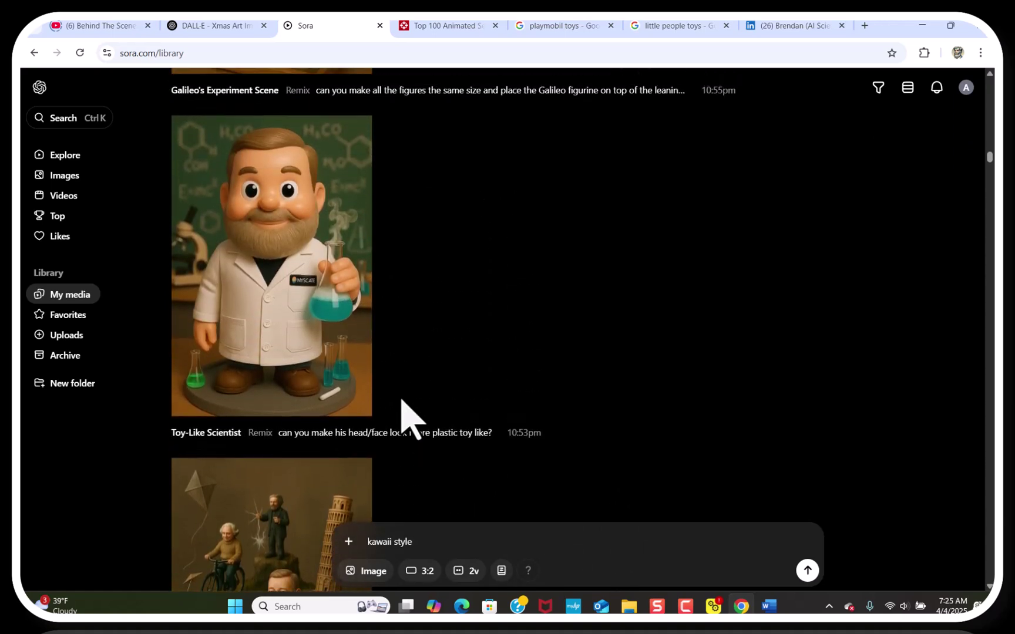
pyautogui.scroll(6, 402, 401)
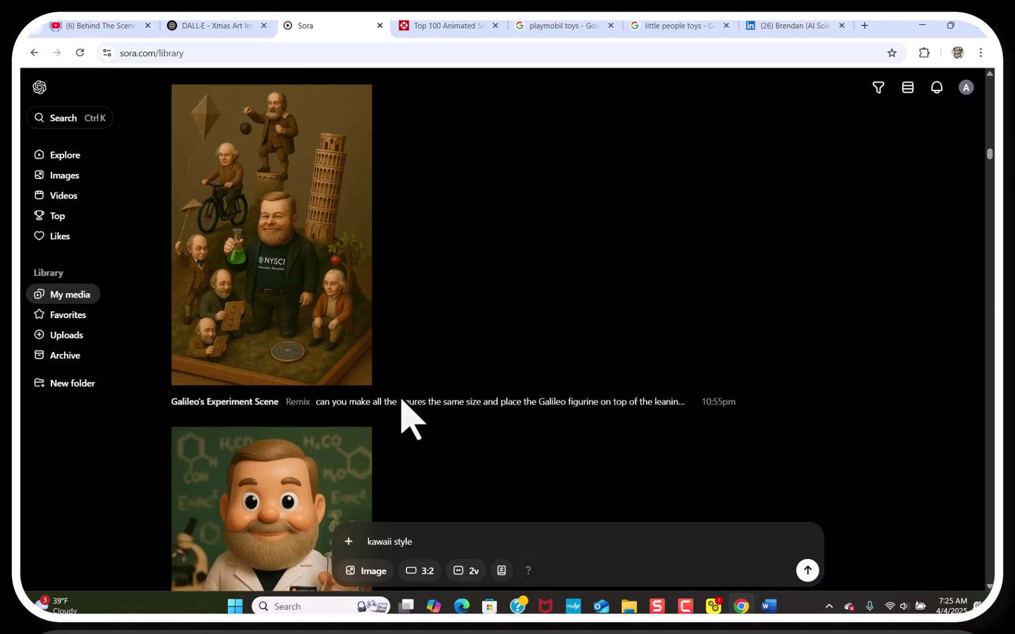
# - Compare the Futurama, Star Wars Rebels, Clone Wars, Johnny Quest, 1994 Spiderman, Dexter's Laboratory, Gravity Falls and Pokémon style scientist images and their prompts
pyautogui.scroll(3, 402, 402)
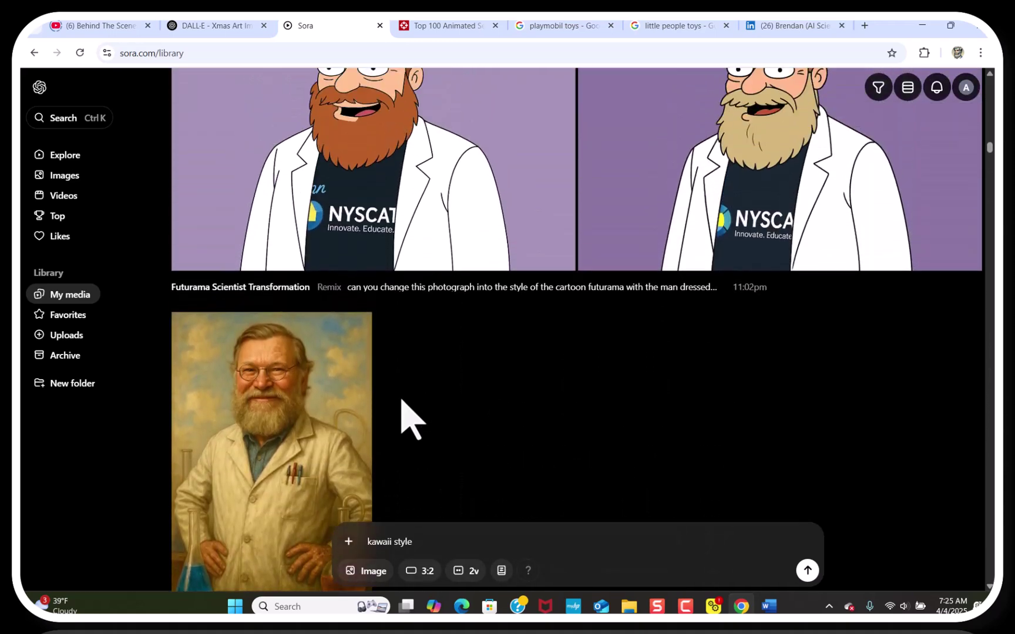
pyautogui.scroll(7, 402, 402)
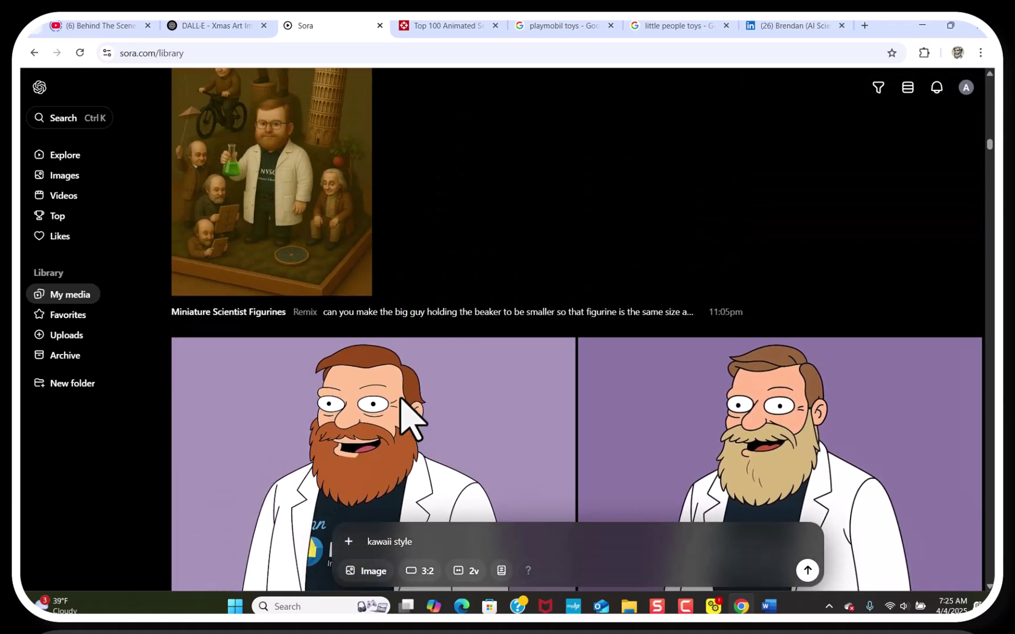
pyautogui.scroll(6, 402, 401)
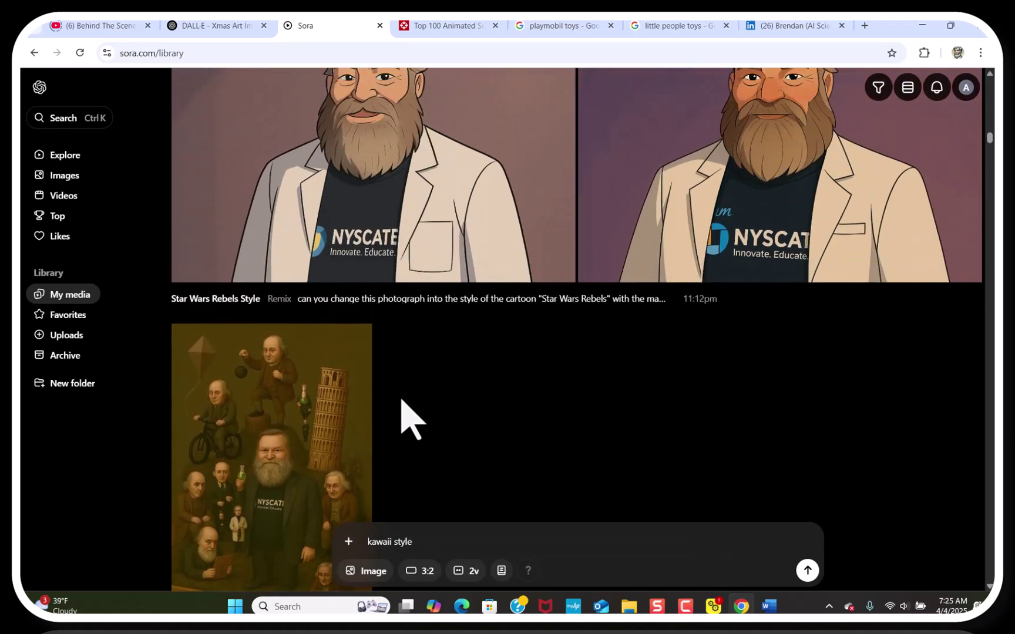
pyautogui.scroll(4, 411, 419)
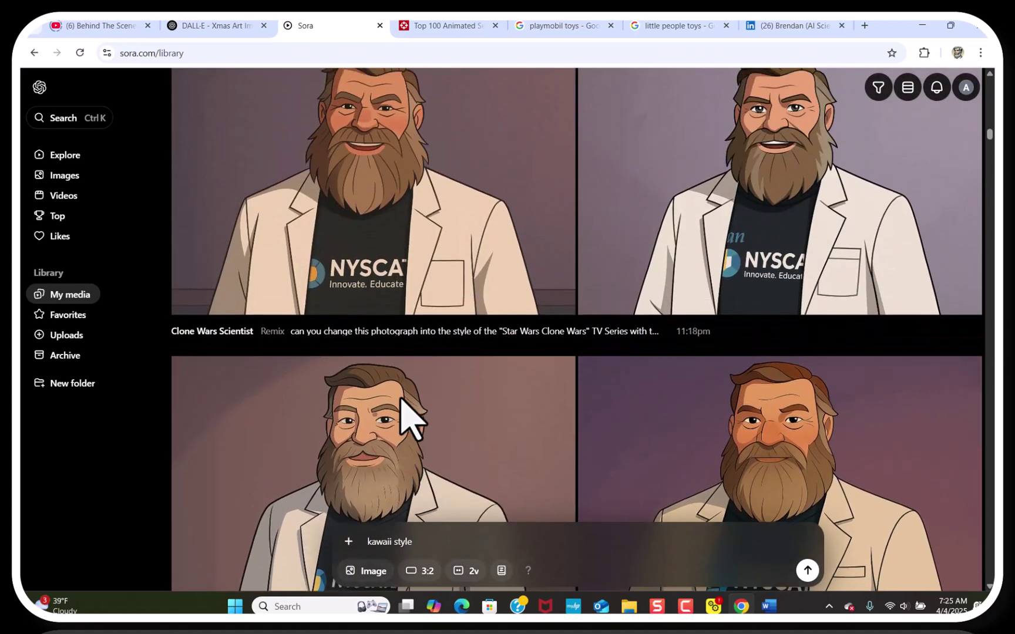
pyautogui.scroll(9, 406, 414)
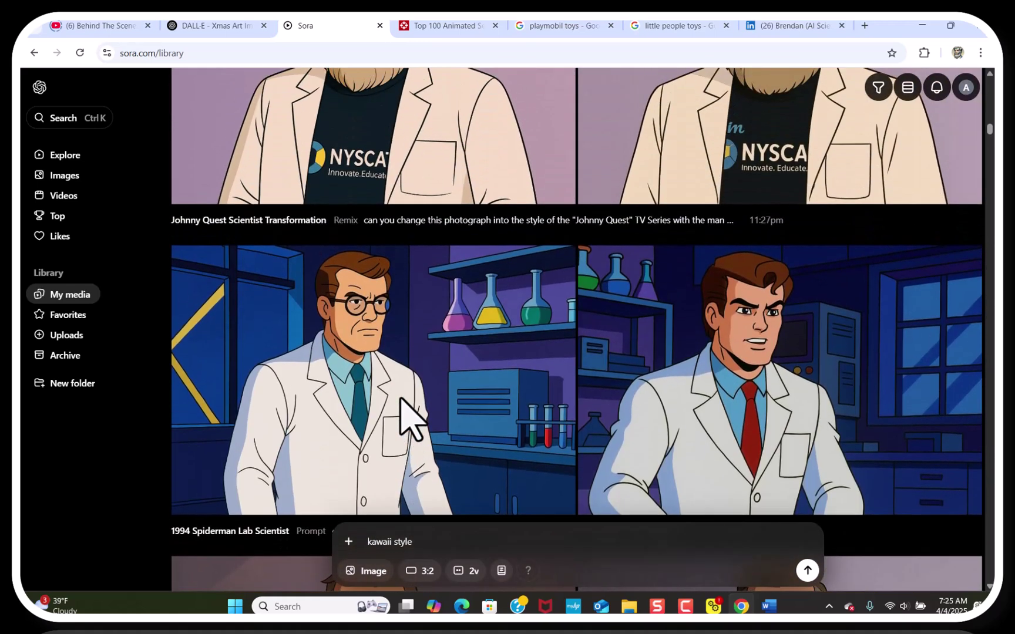
pyautogui.scroll(6, 406, 414)
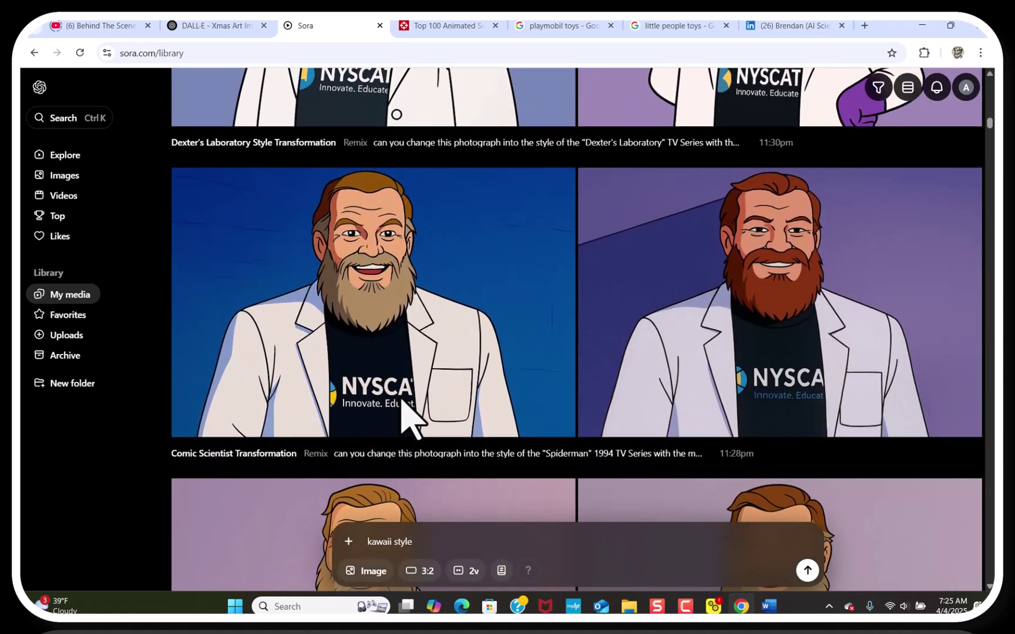
pyautogui.scroll(4, 410, 418)
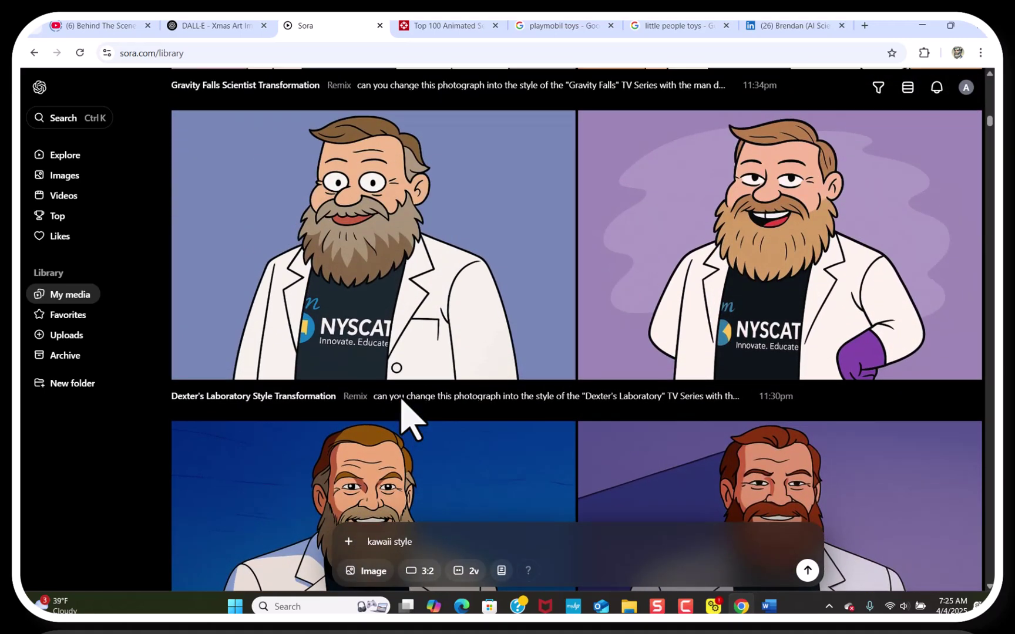
pyautogui.scroll(5, 410, 417)
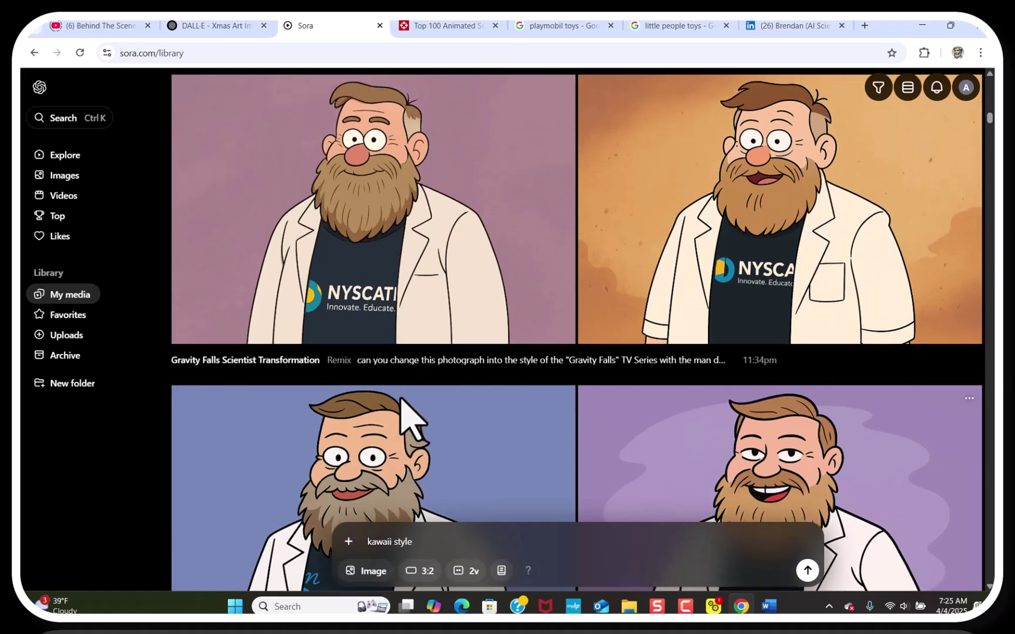
pyautogui.scroll(7, 401, 399)
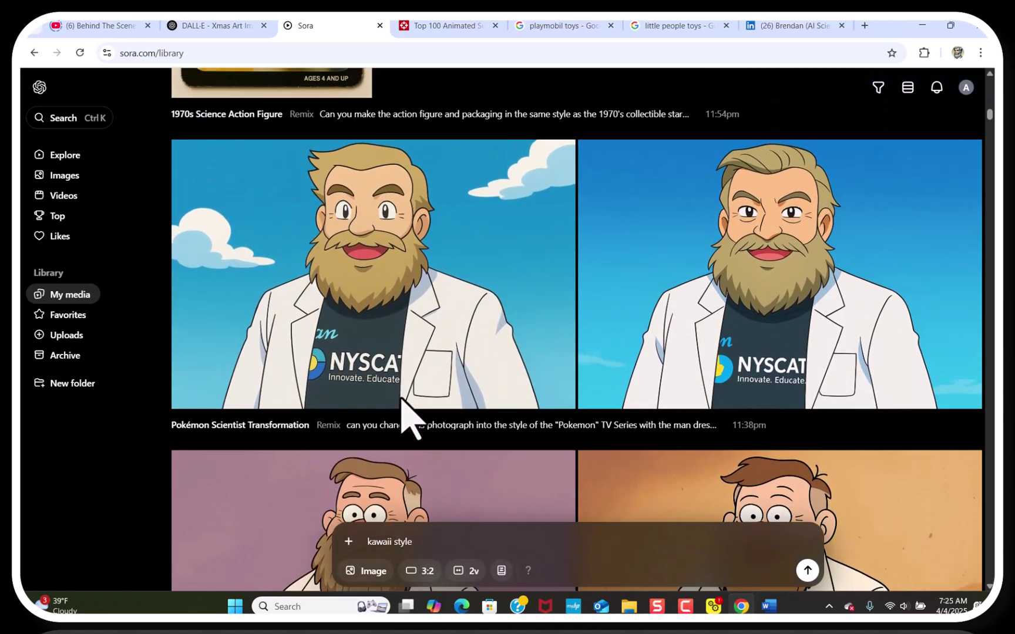
# - Look over the 1970s Science Action Figure, Steampunk, Nike-style ad, Playmobil, Fisher Price, Studio Ghibli and Kawaii scientist remixes with their prompts
pyautogui.scroll(5, 410, 418)
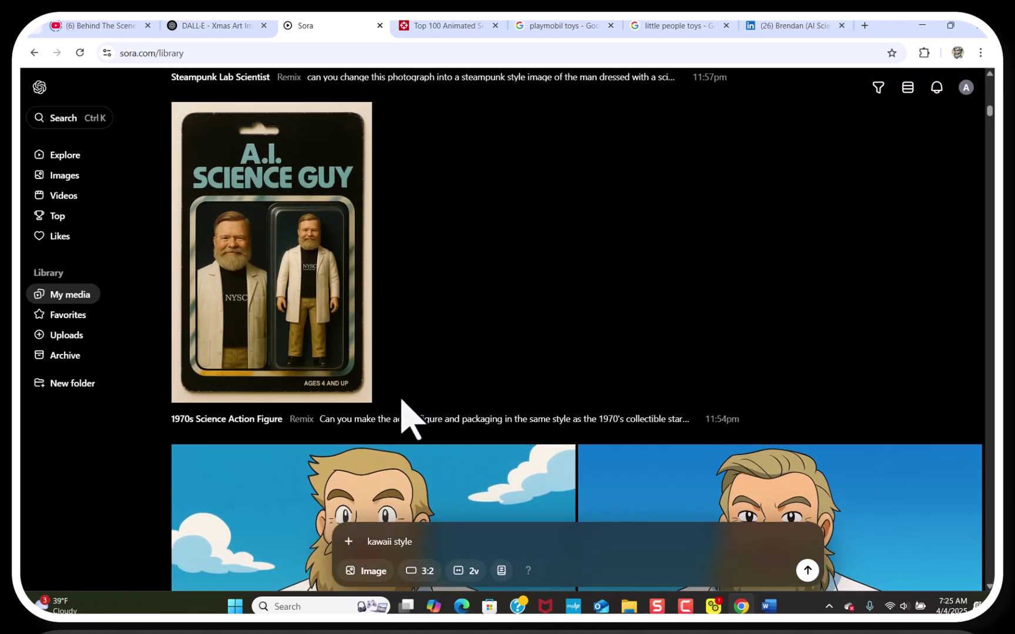
pyautogui.scroll(4, 409, 418)
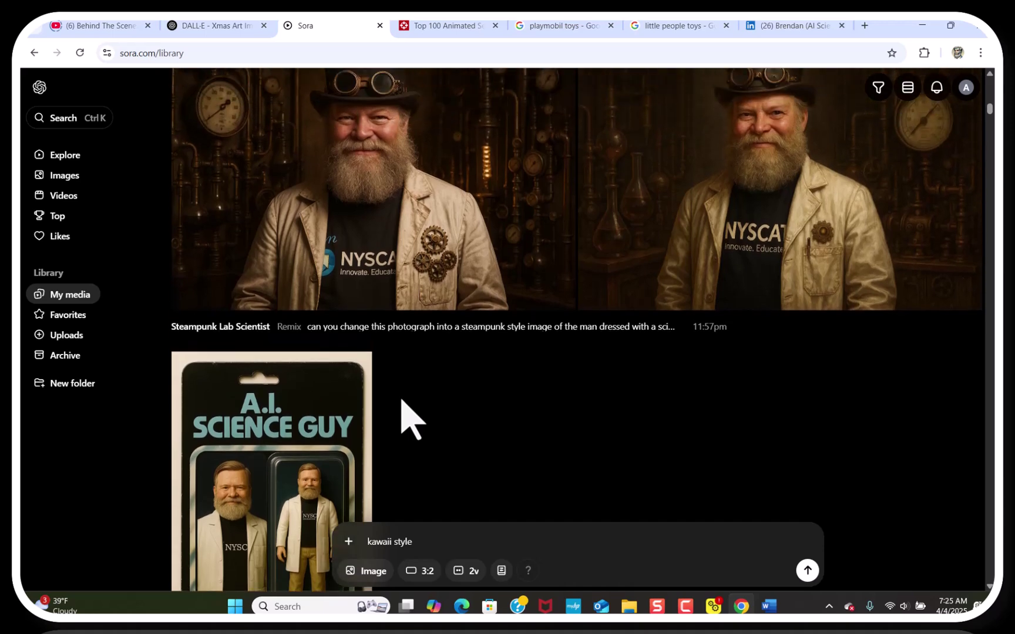
pyautogui.scroll(7, 409, 418)
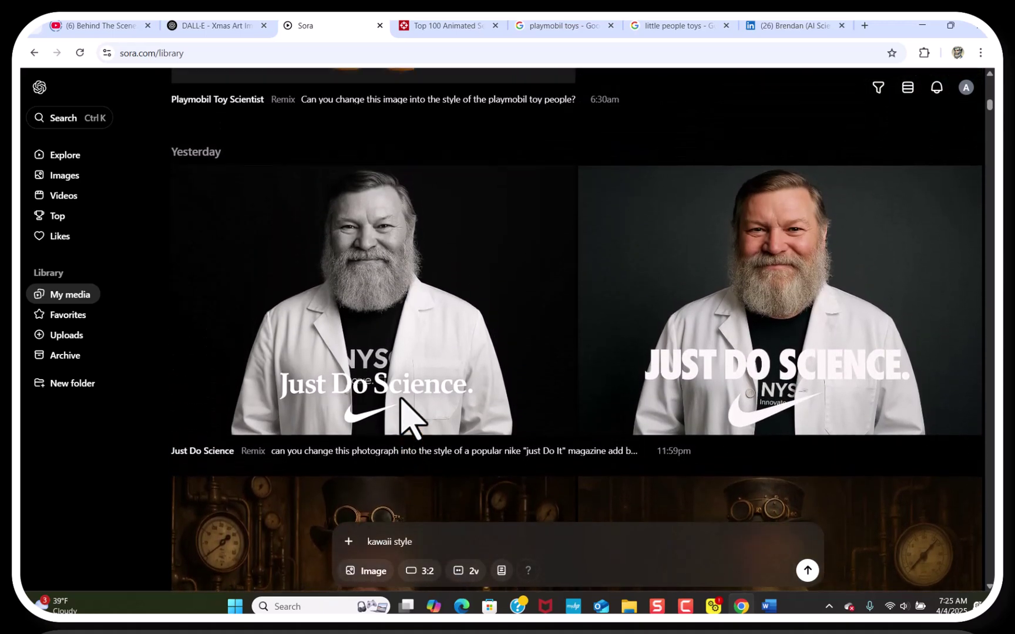
pyautogui.scroll(5, 402, 400)
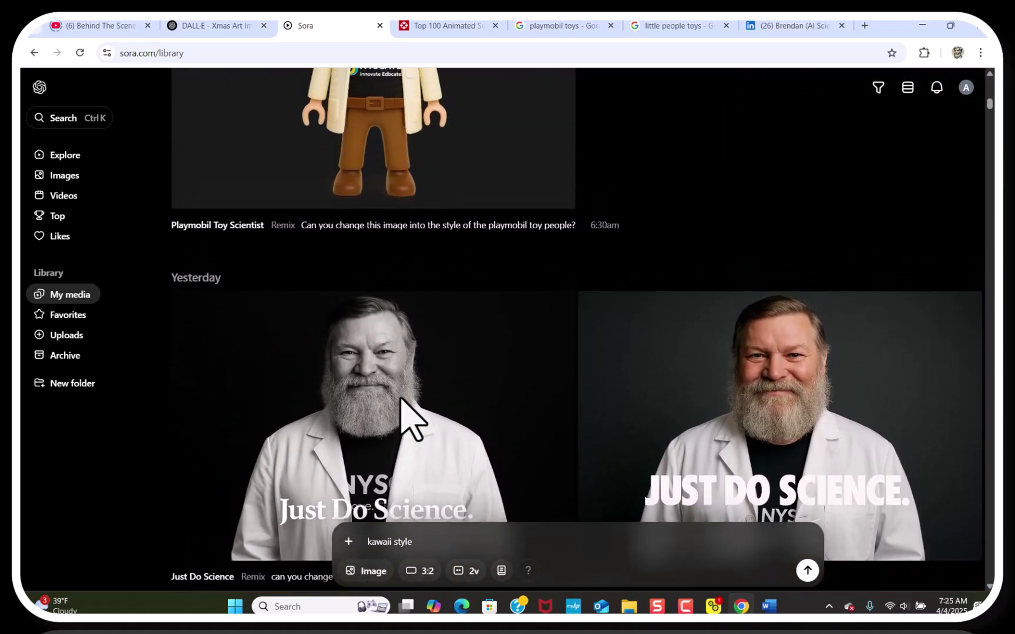
pyautogui.scroll(3, 410, 419)
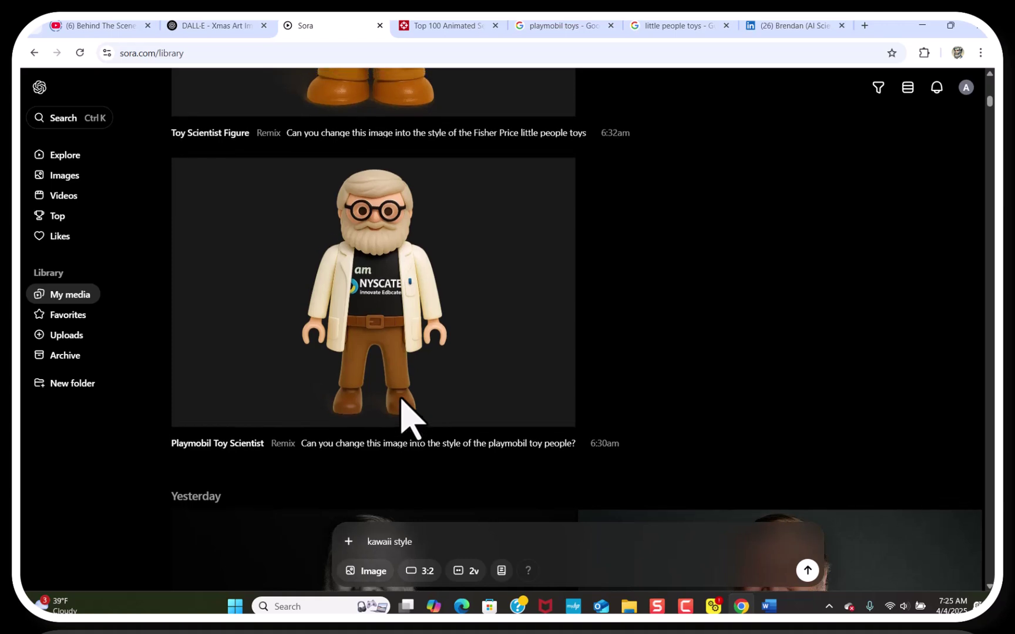
pyautogui.scroll(5, 410, 418)
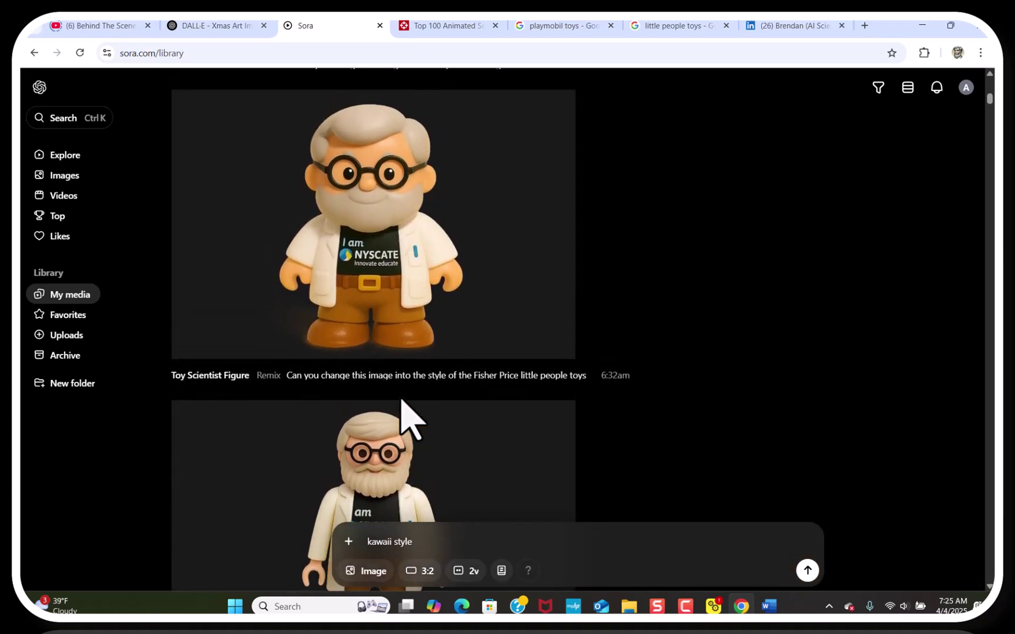
pyautogui.scroll(4, 409, 418)
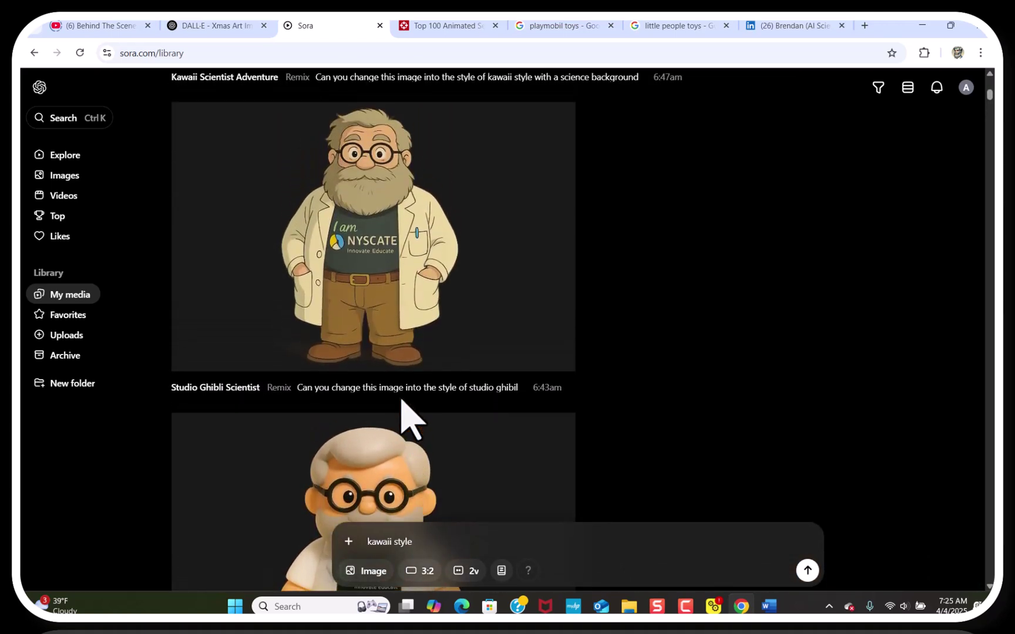
pyautogui.scroll(6, 409, 418)
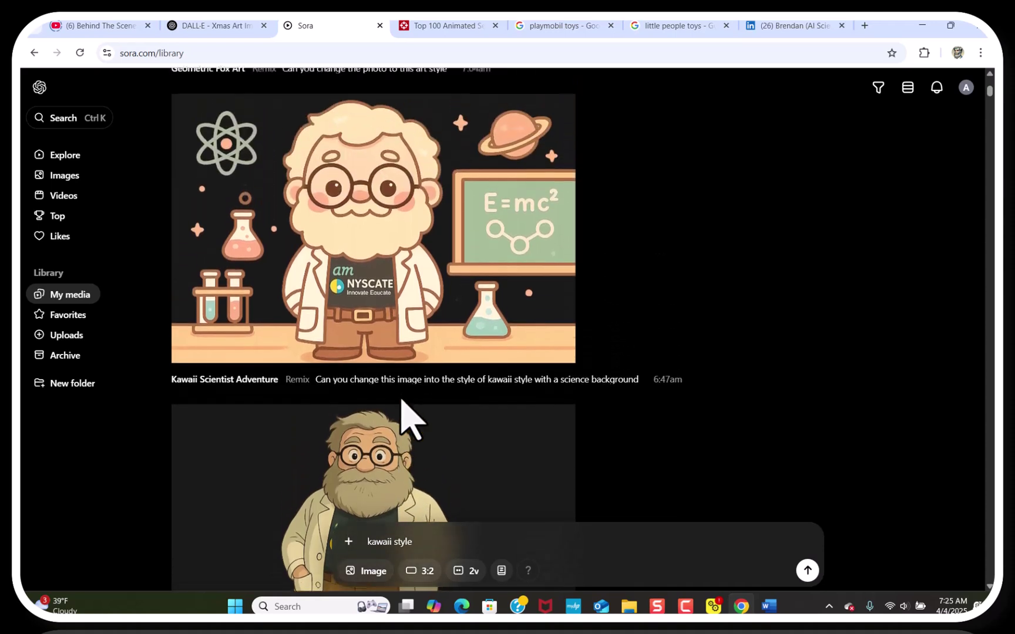
# - Open the Animated Boy Photo remix from the media library and examine its prompt and source images
pyautogui.scroll(5, 410, 418)
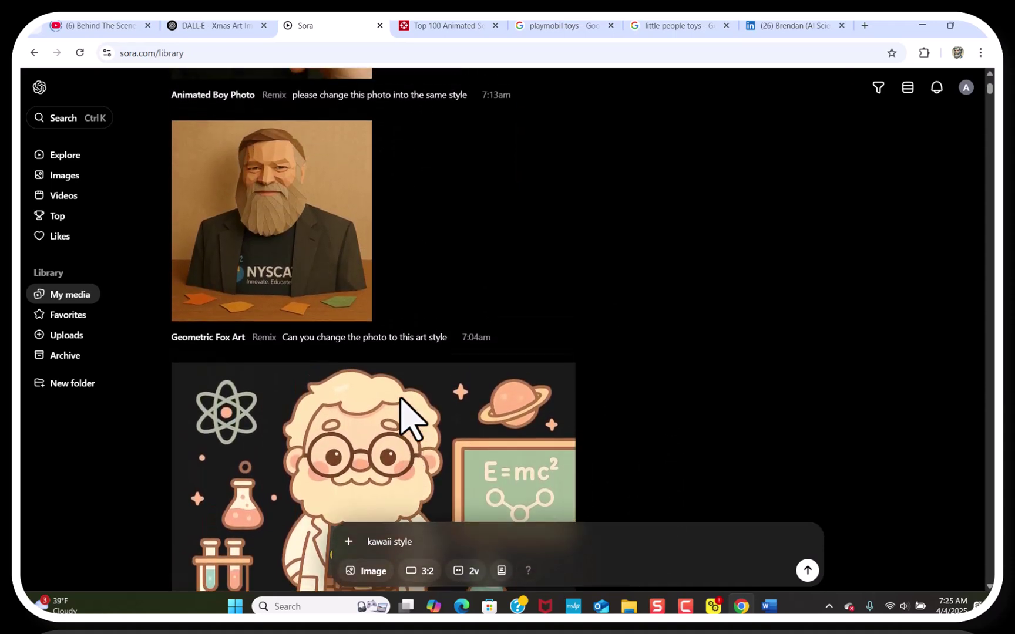
pyautogui.scroll(1, 410, 418)
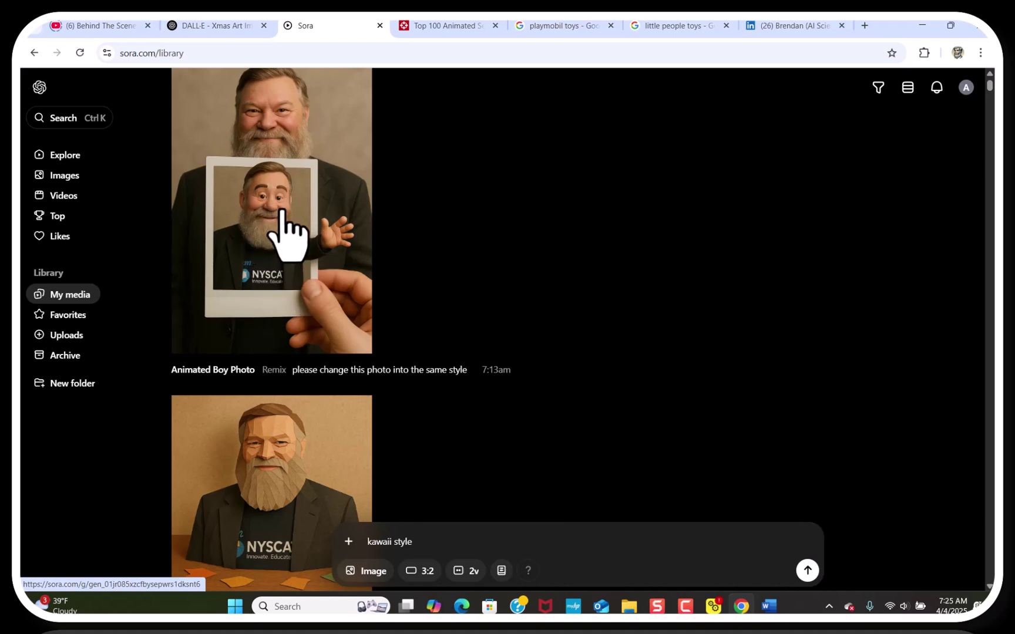
pyautogui.click(238, 372)
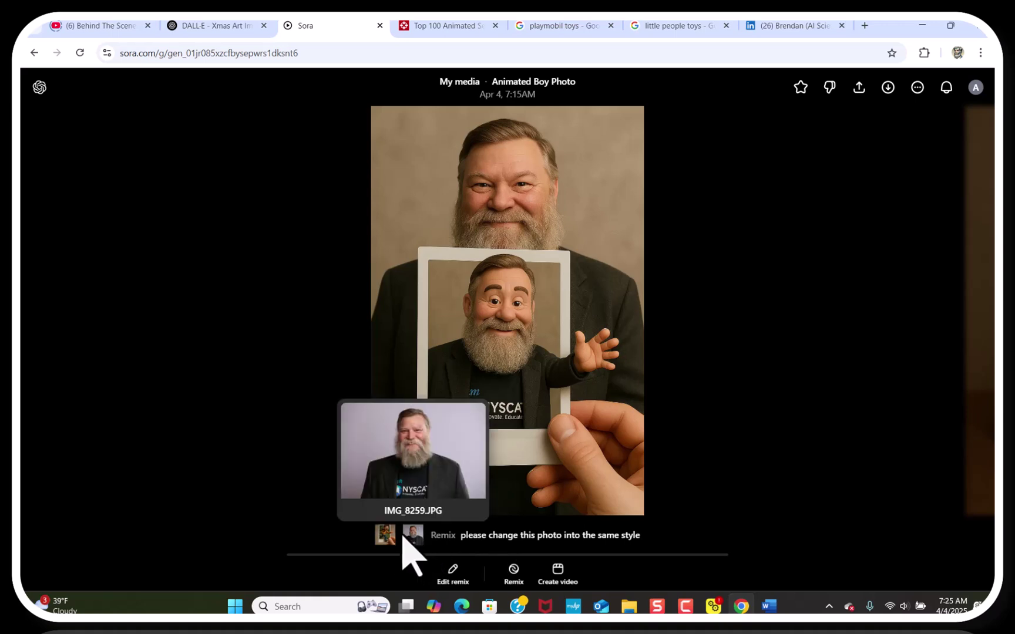
pyautogui.moveTo(385, 535)
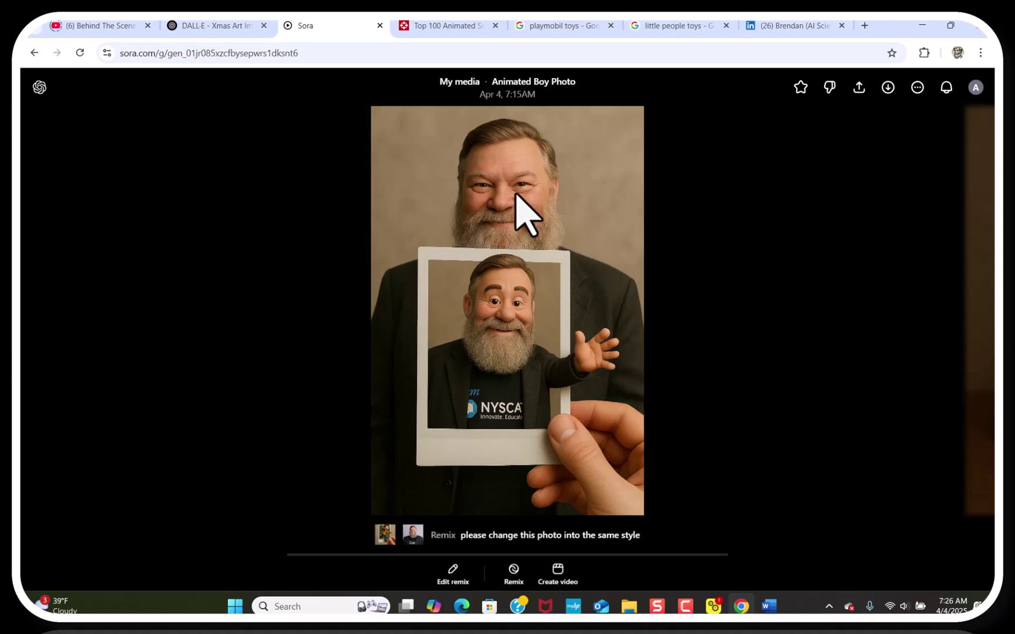
# - Remix the Animated Boy Photo with the prompt "remove the real person in the background" and return to the media library
pyautogui.click(514, 572)
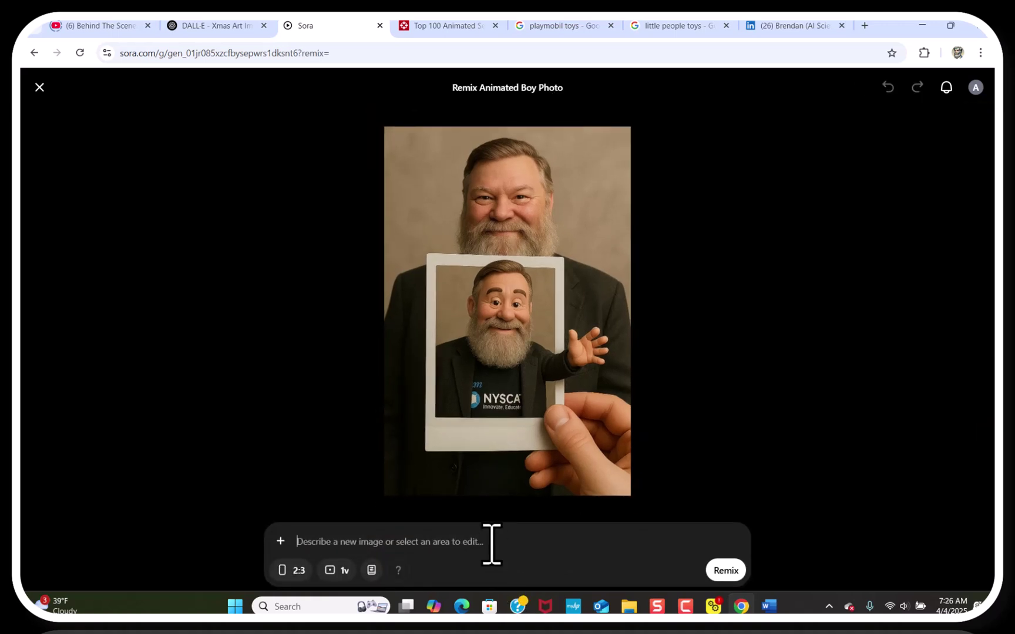
pyautogui.write('r')
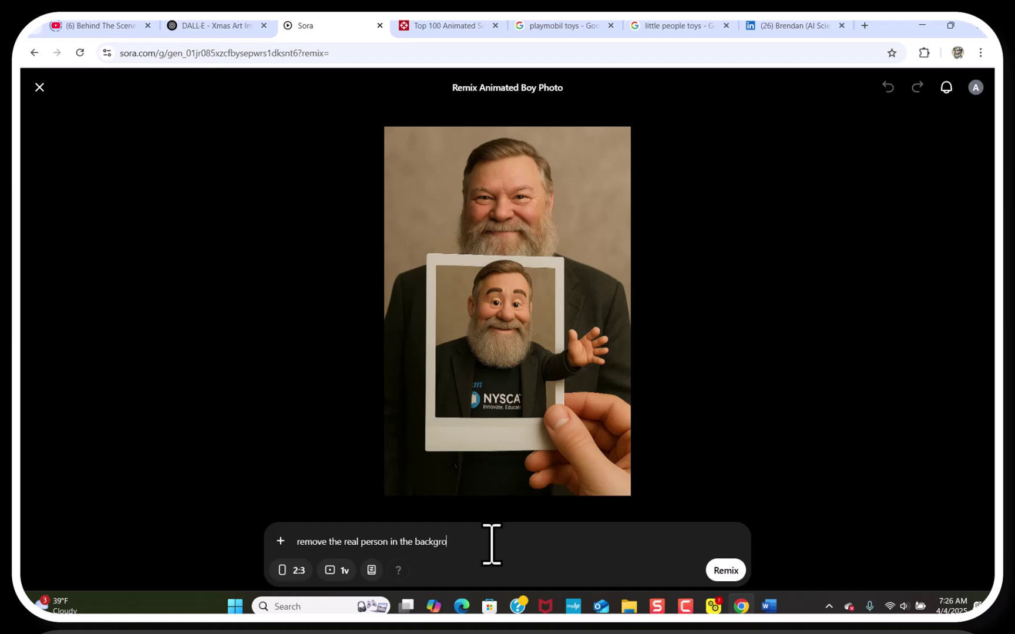
pyautogui.click(726, 570)
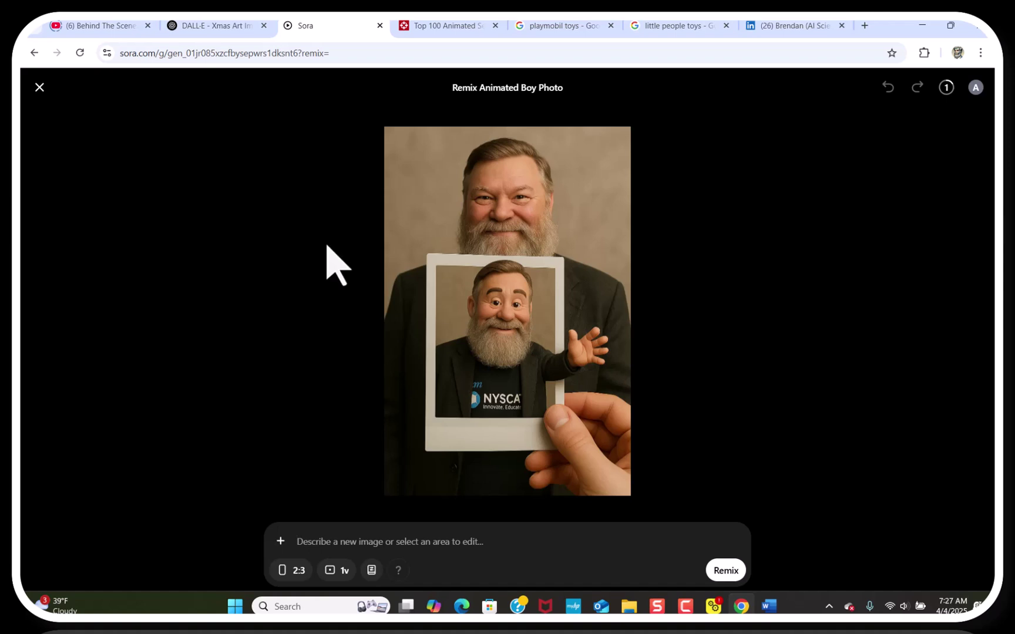
pyautogui.click(39, 87)
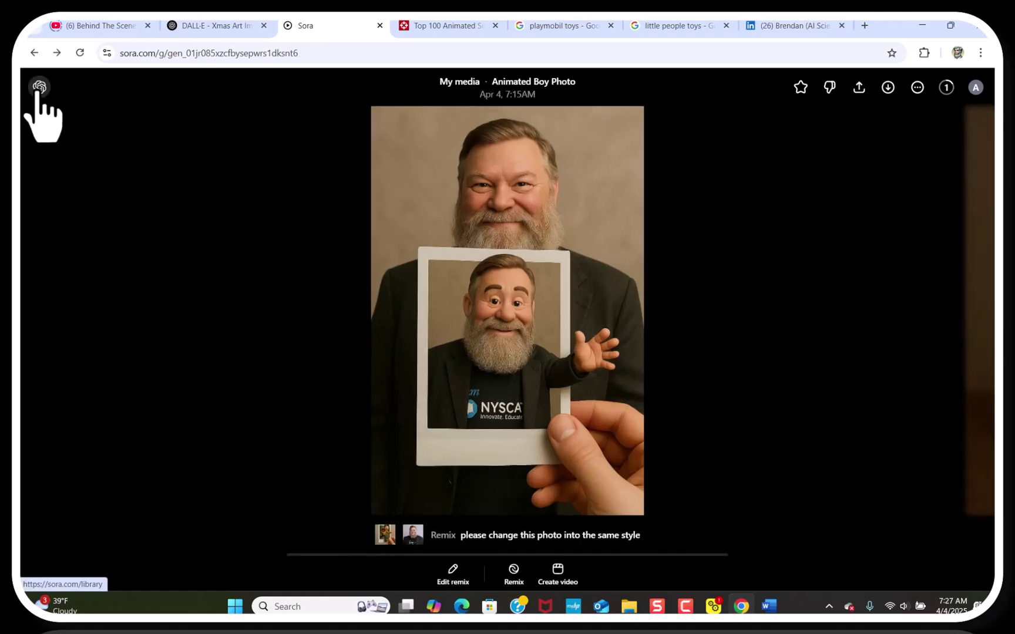
pyautogui.click(40, 87)
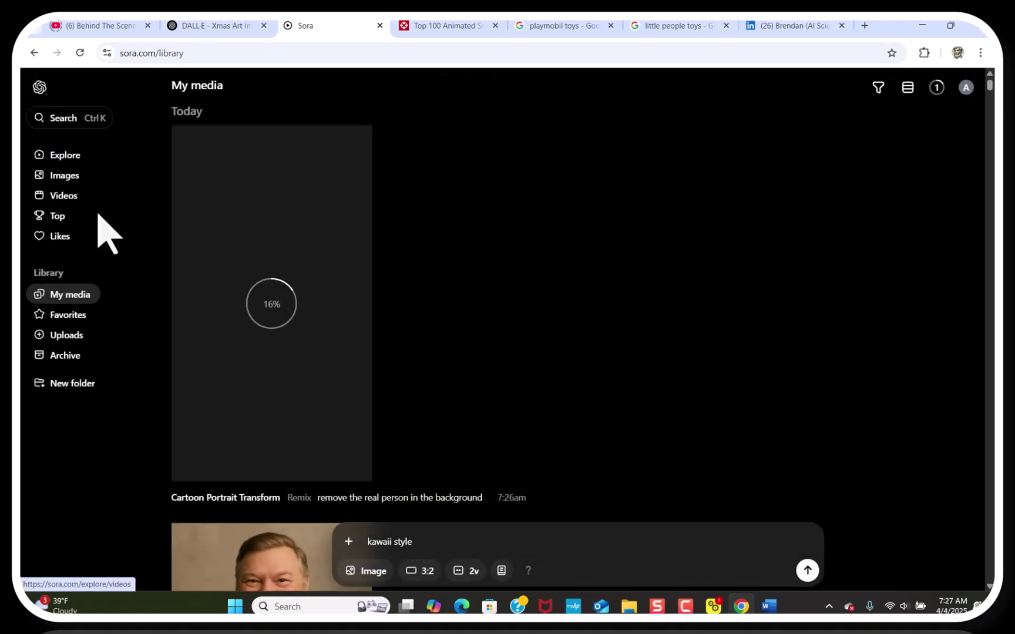
# - Browse the community videos, view the Serene Japanese Garden video with its prompt, and return to the video gallery
pyautogui.click(63, 195)
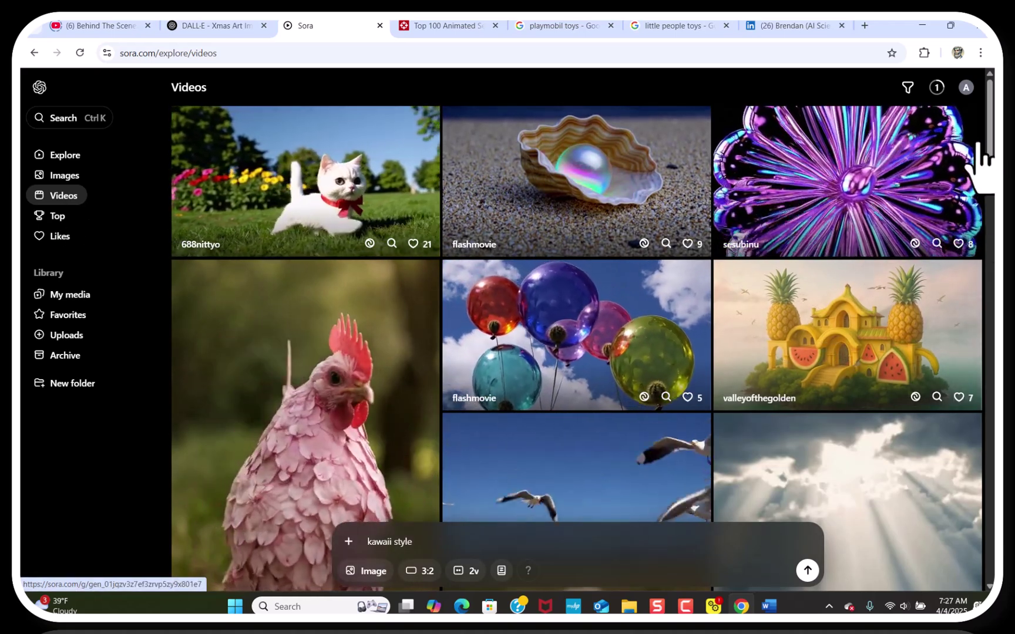
pyautogui.scroll(-15, 991, 160)
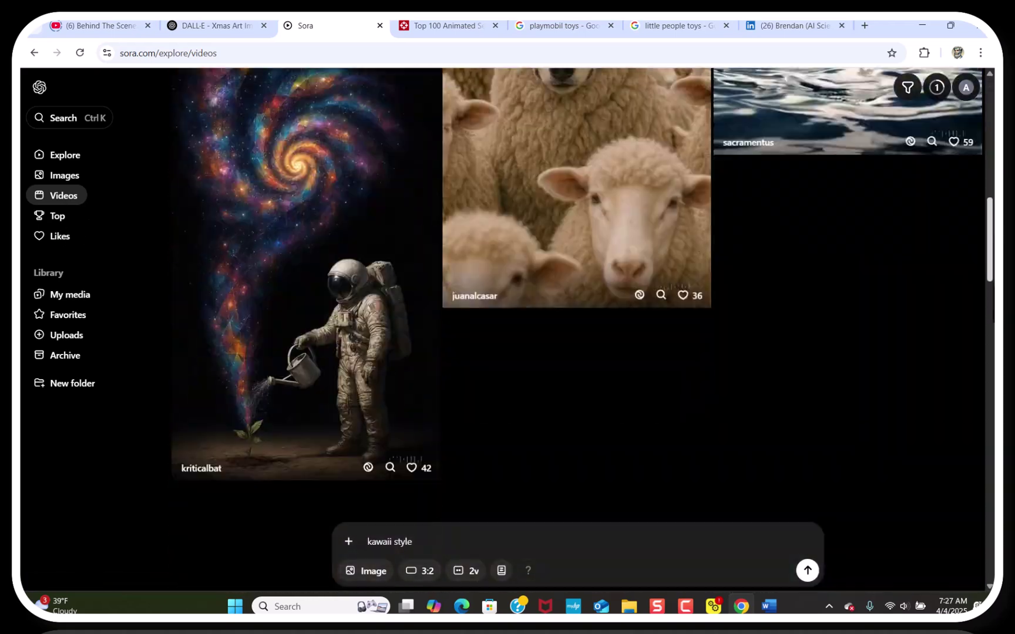
pyautogui.scroll(-3, 958, 340)
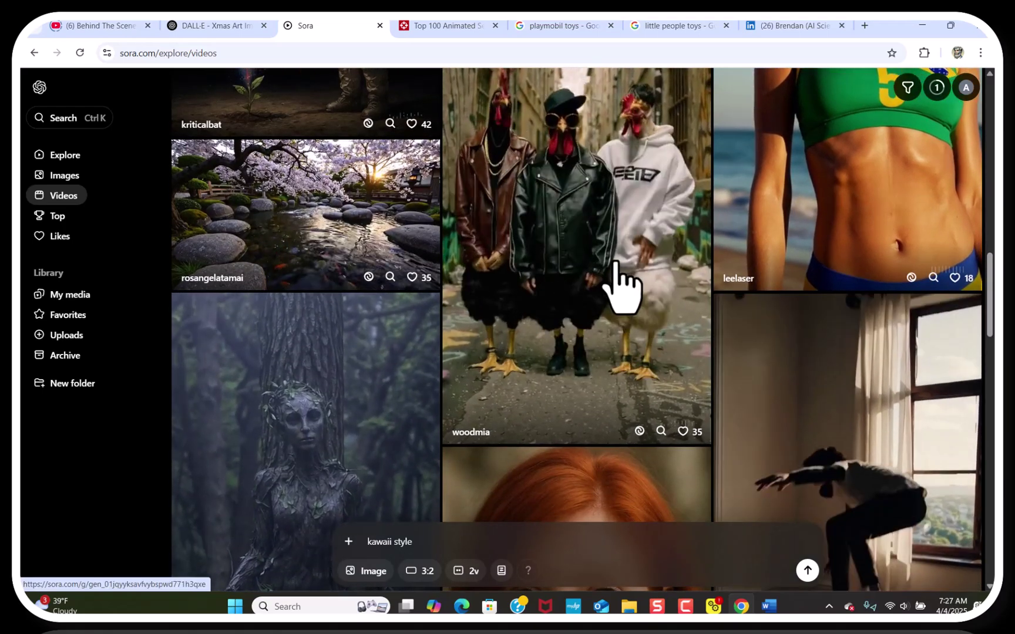
pyautogui.scroll(-3, 991, 317)
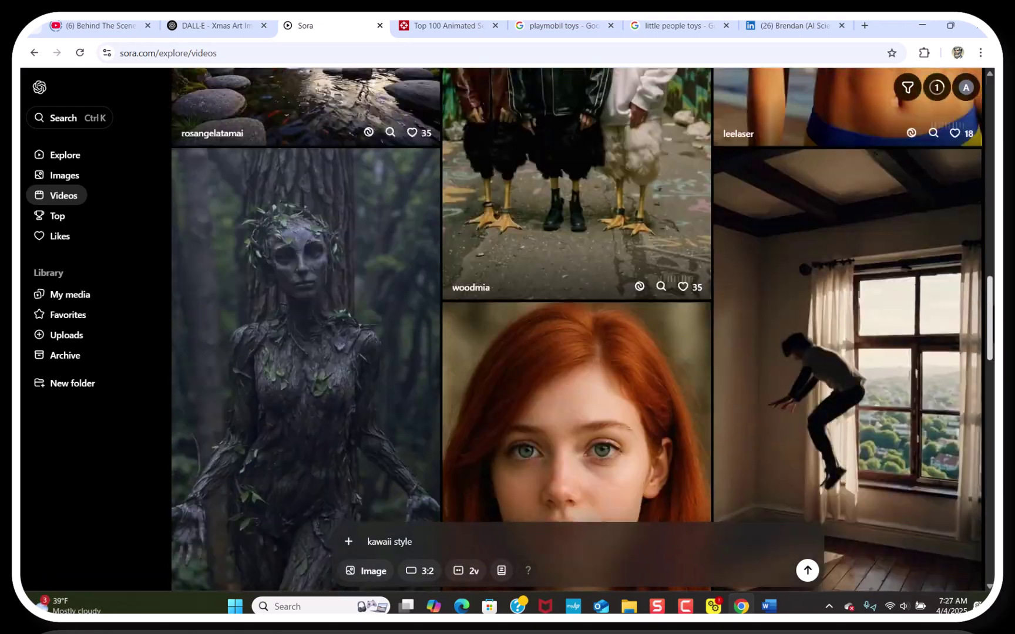
pyautogui.scroll(3, 379, 253)
pyautogui.click(376, 238)
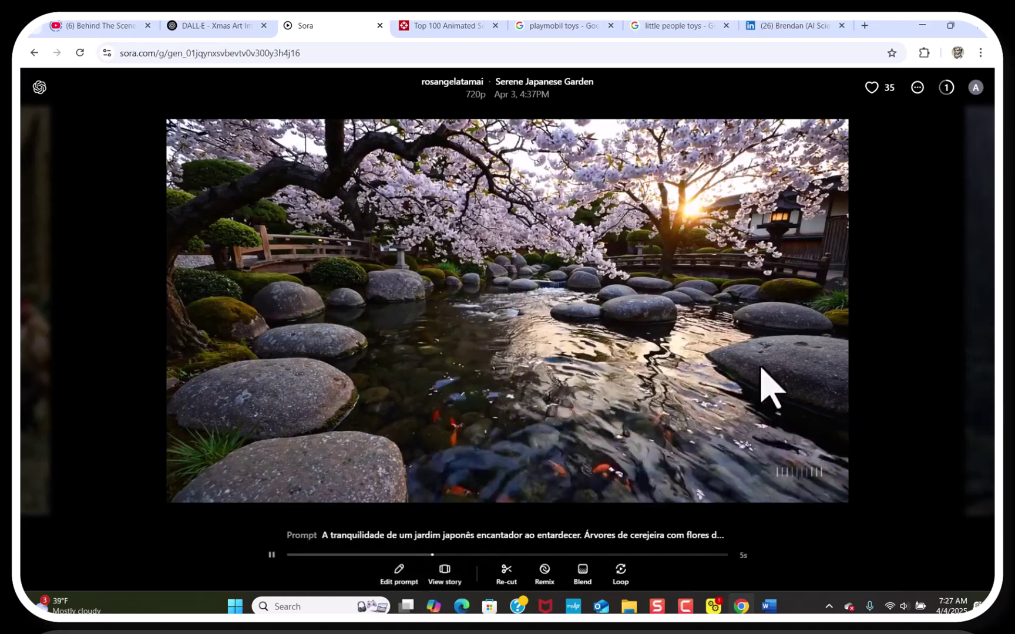
pyautogui.click(39, 87)
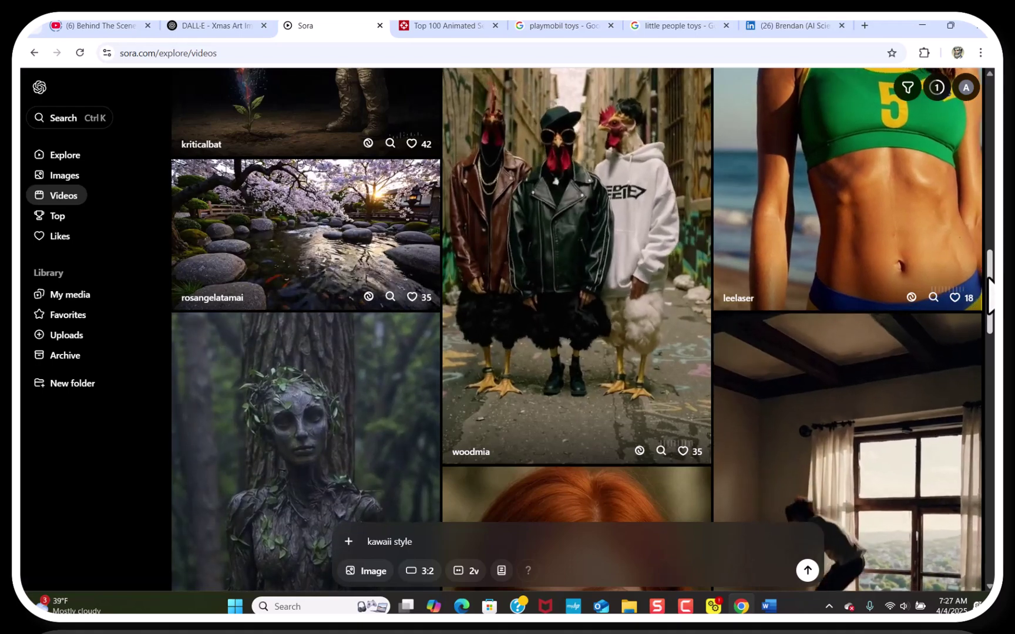
# - Look over more community videos, from the chickens in jackets to the forest figure, red-haired women and armoured guitarist
pyautogui.scroll(1, 990, 285)
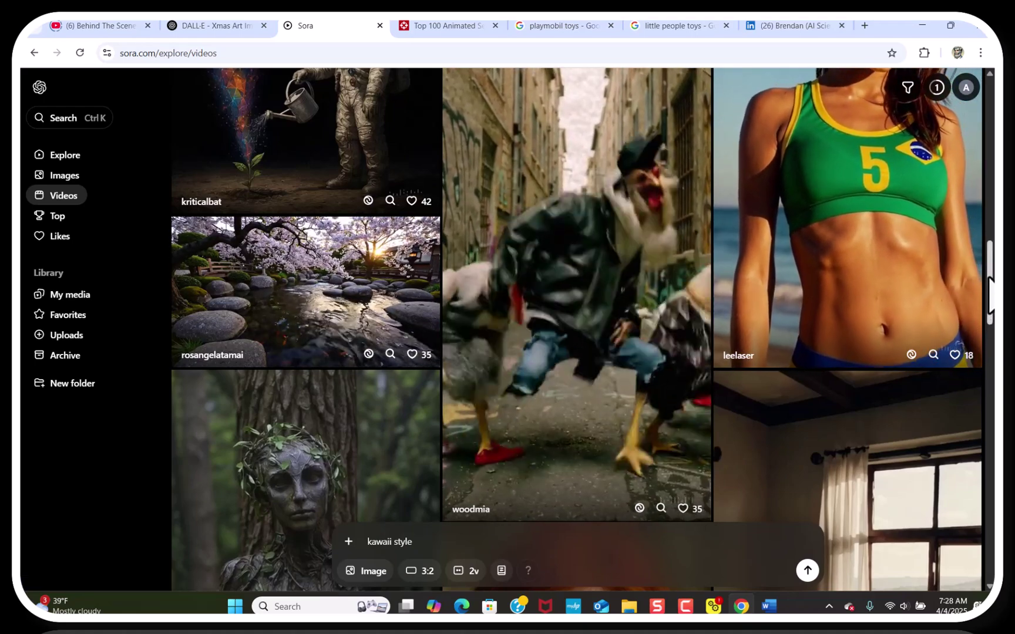
pyautogui.scroll(-5, 990, 300)
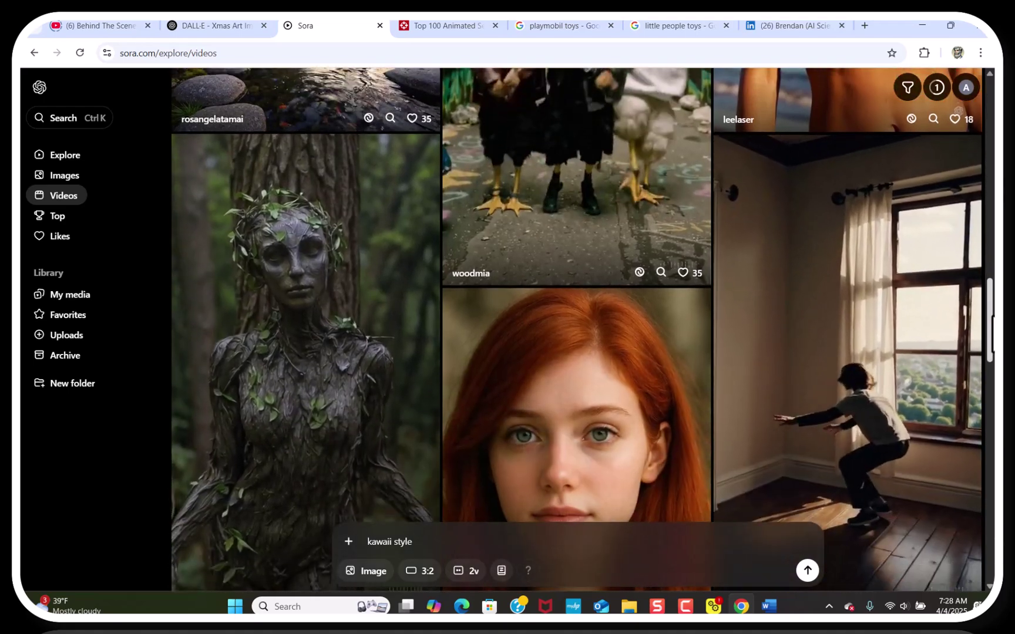
pyautogui.scroll(-6, 588, 329)
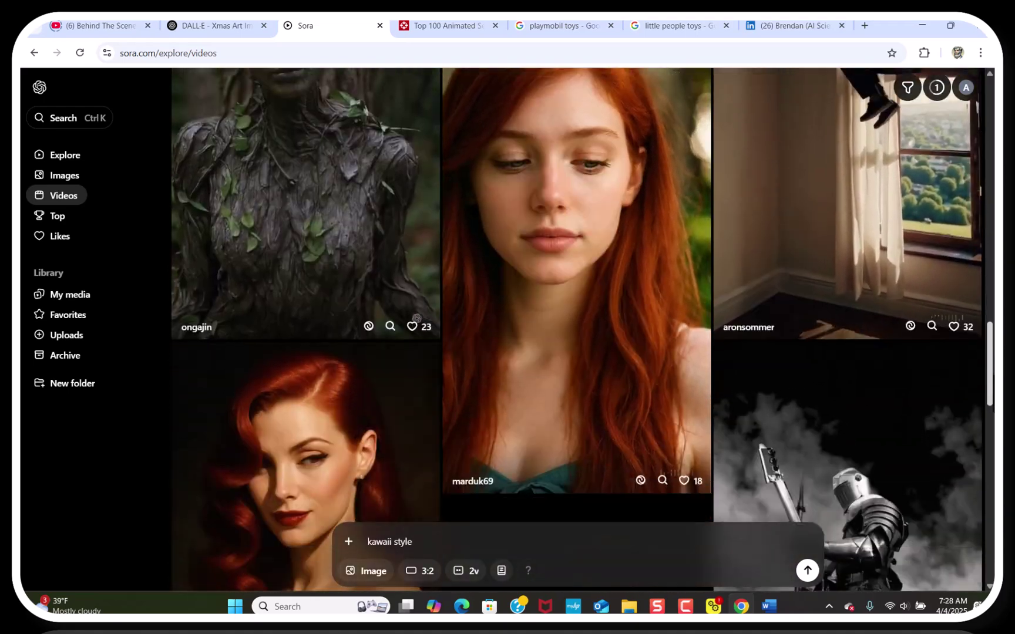